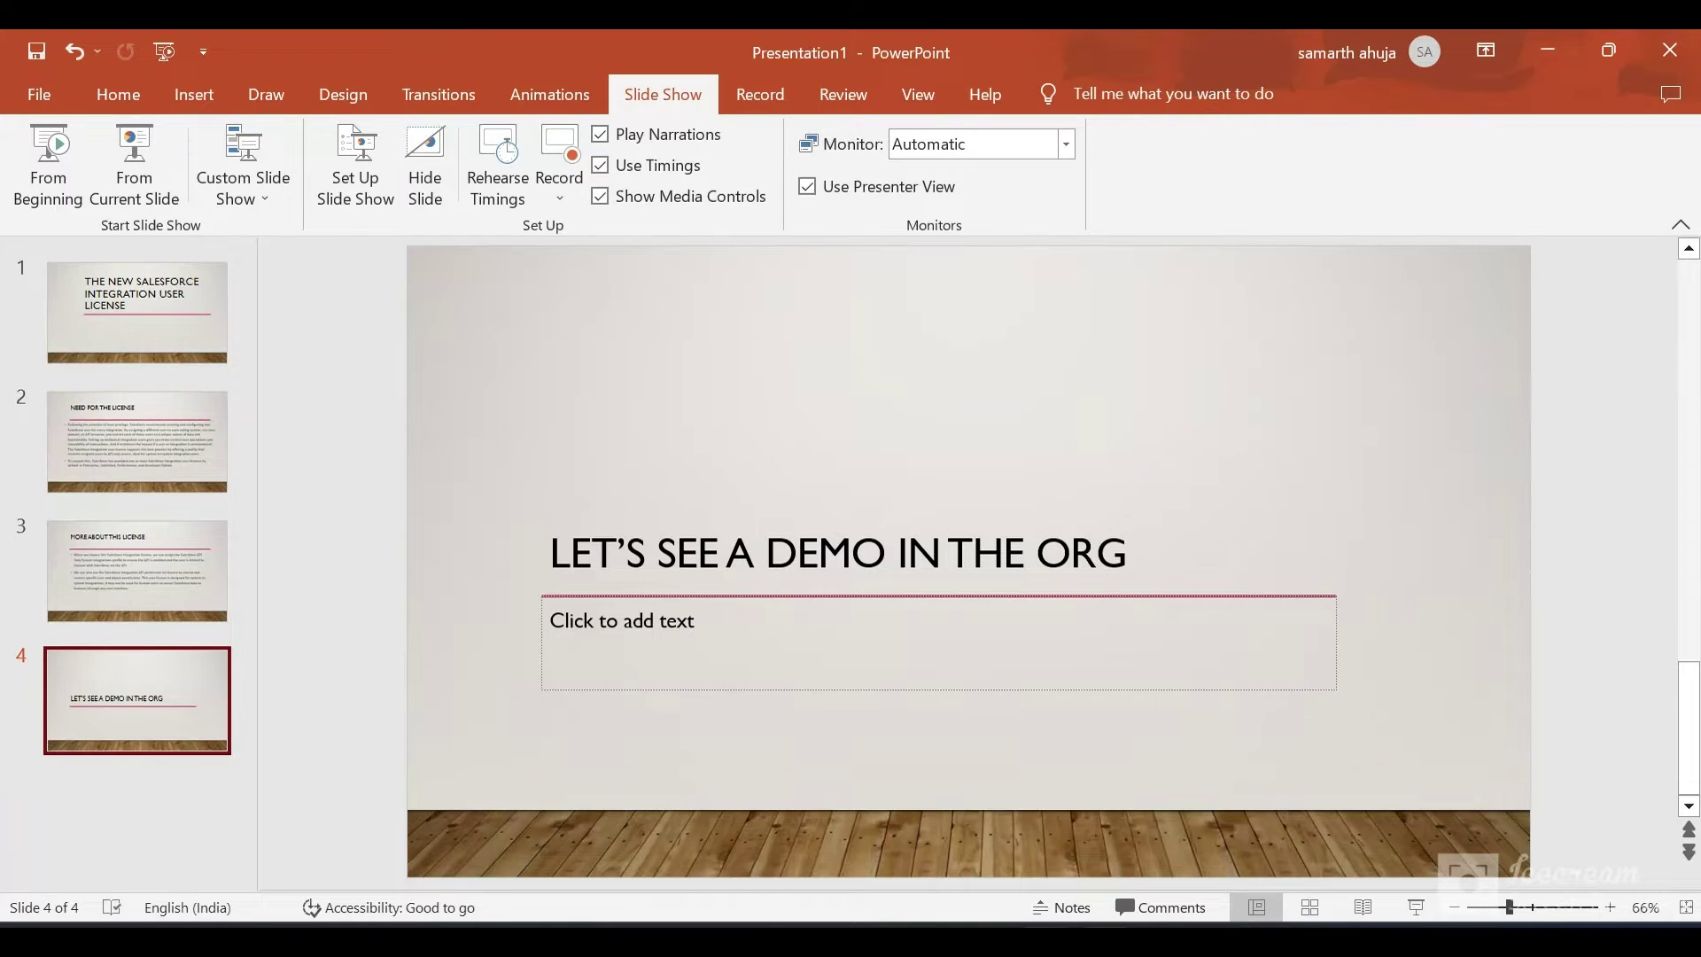
Leave the demo slide and bring up the browser showing Salesforce Setup.
key("alt+Tab")
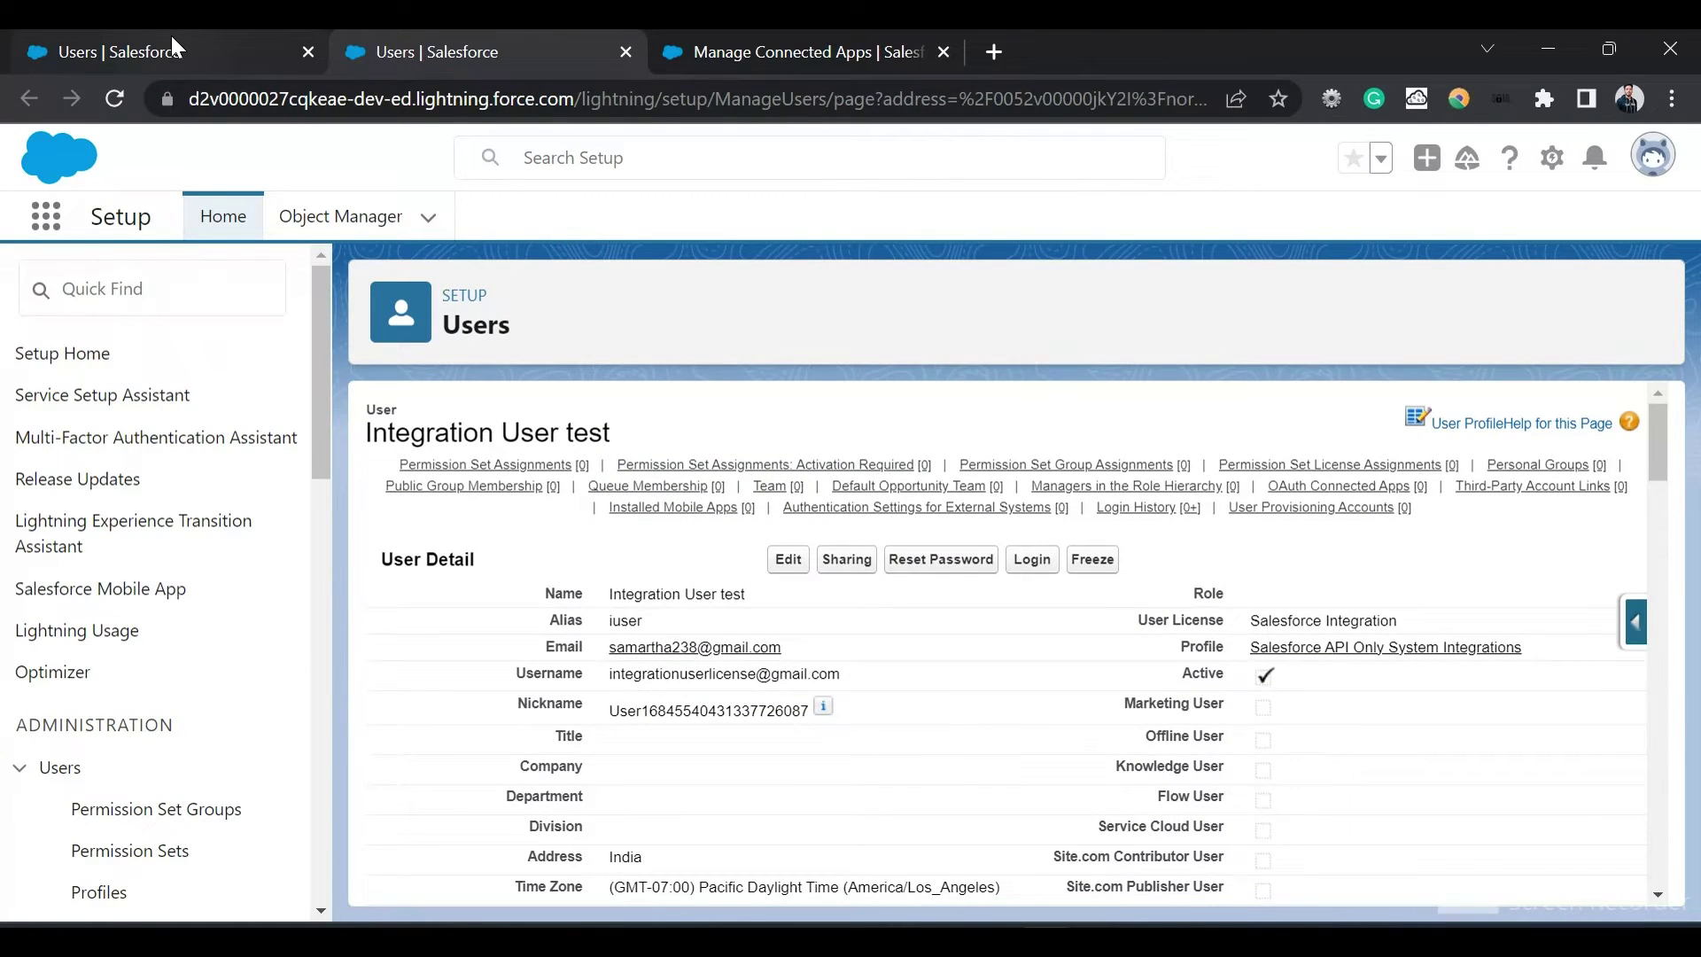
On the New User form, choose the Salesforce Integration license with the Salesforce API Only System Integrations profile.
left_click(120, 32)
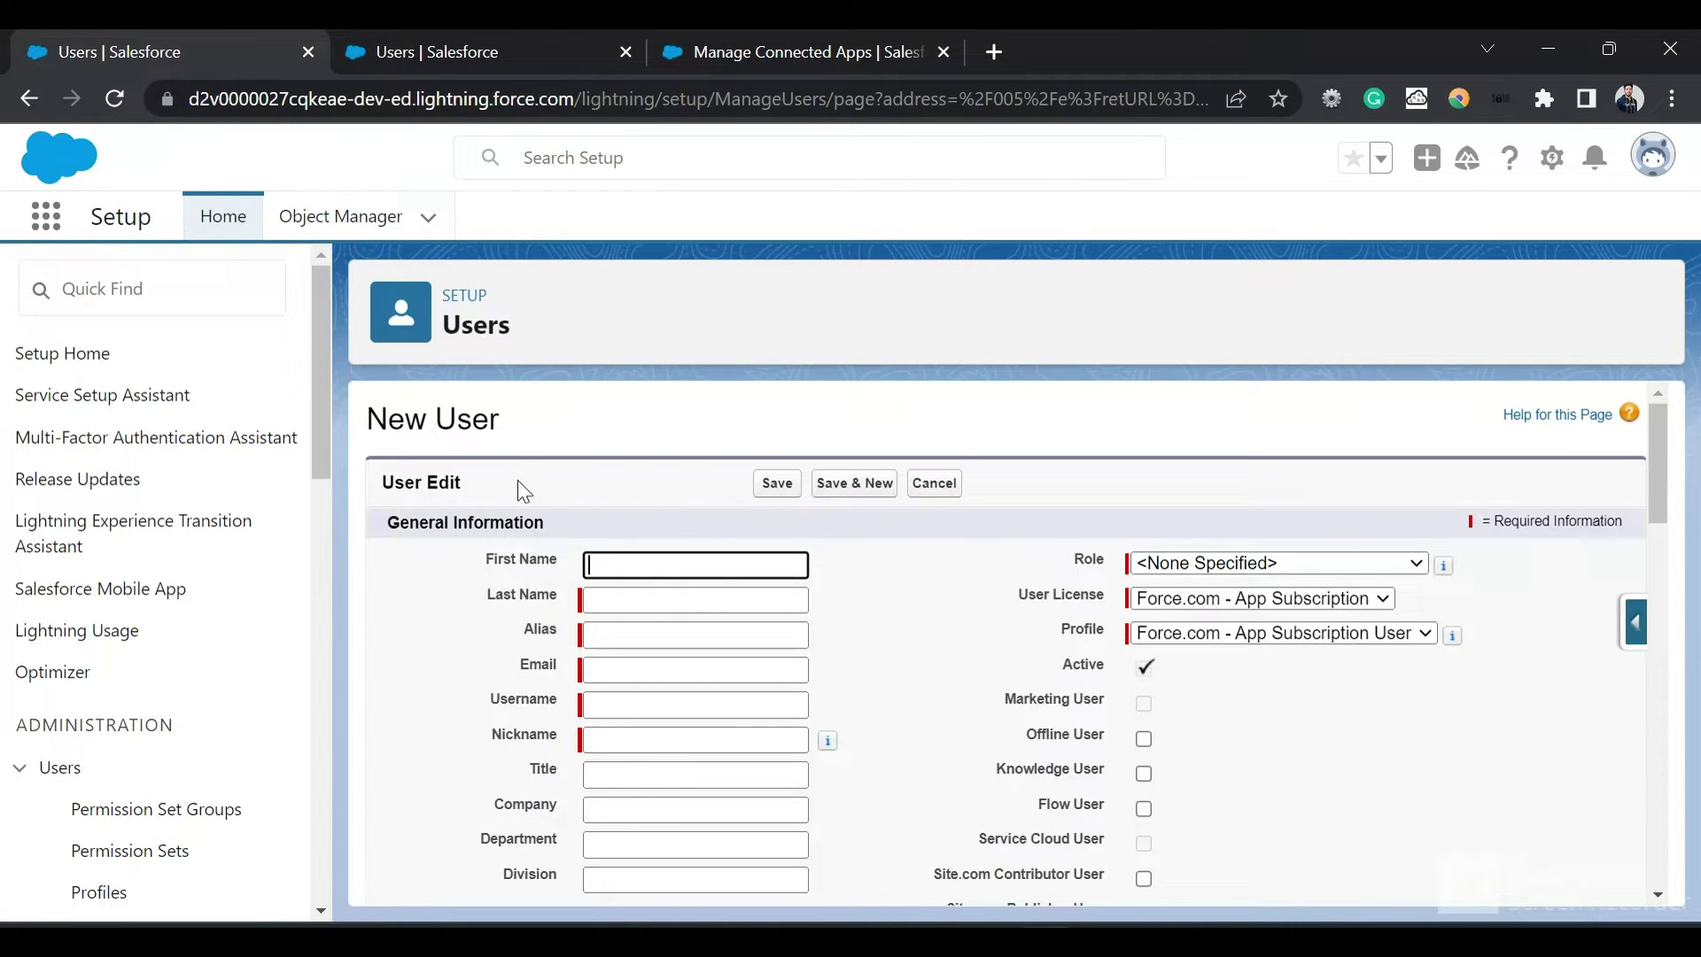
scroll(521, 490, "down", 1)
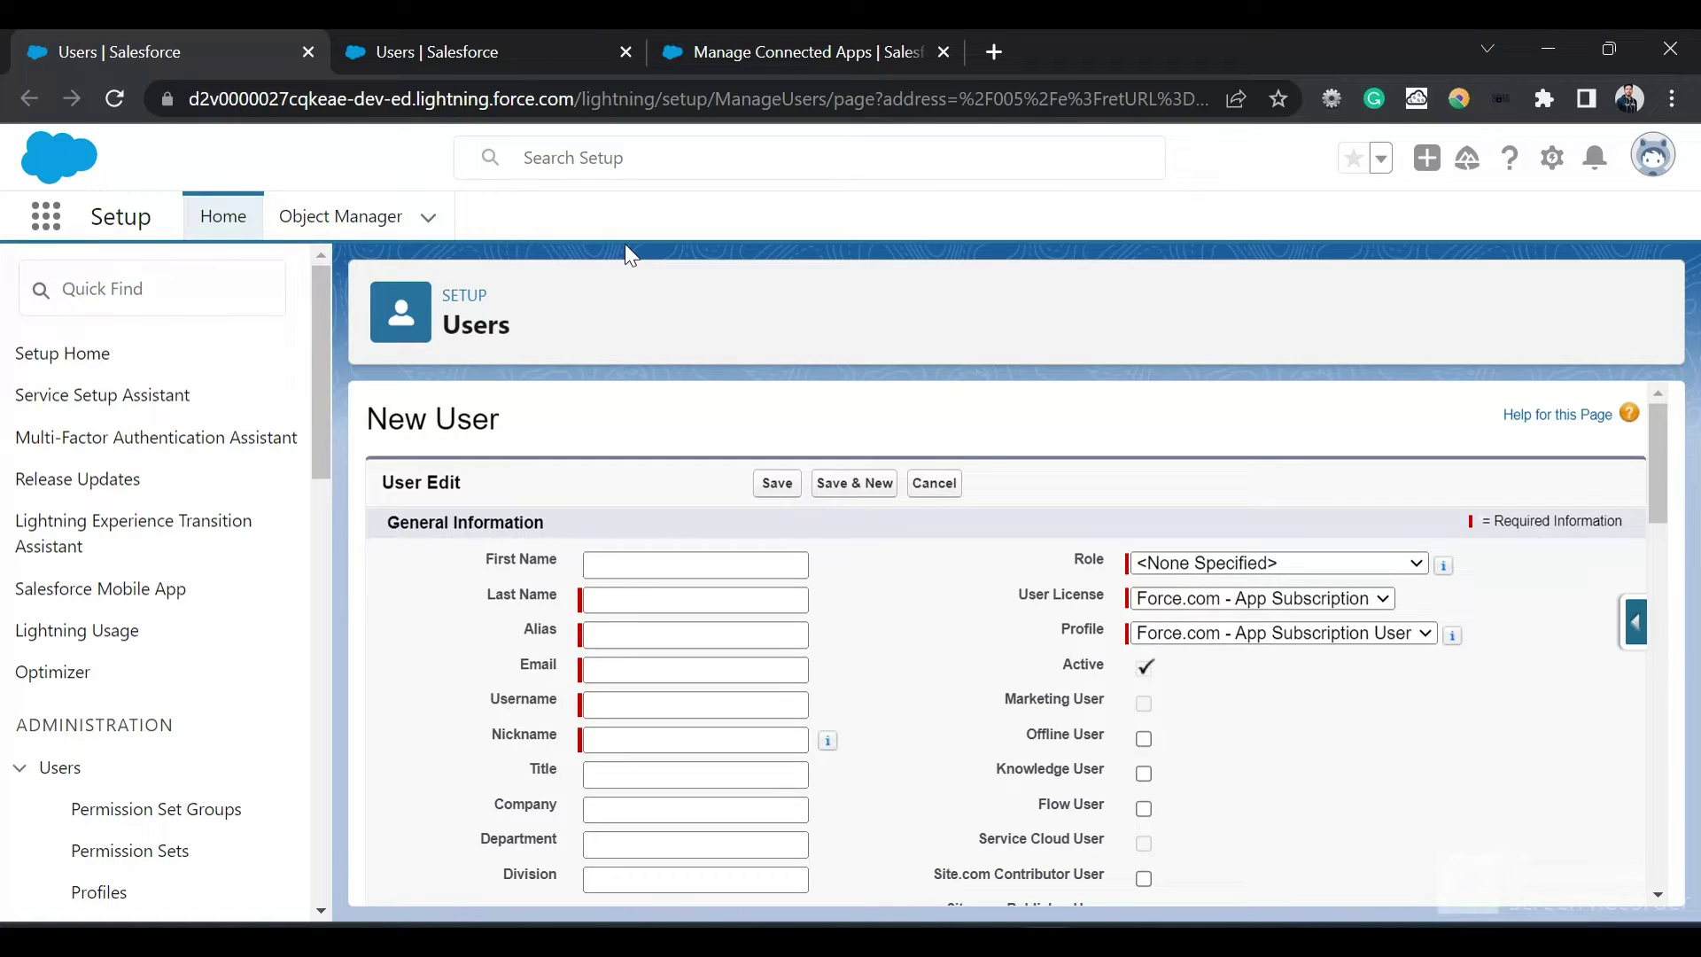
left_click(1165, 600)
left_click(1210, 753)
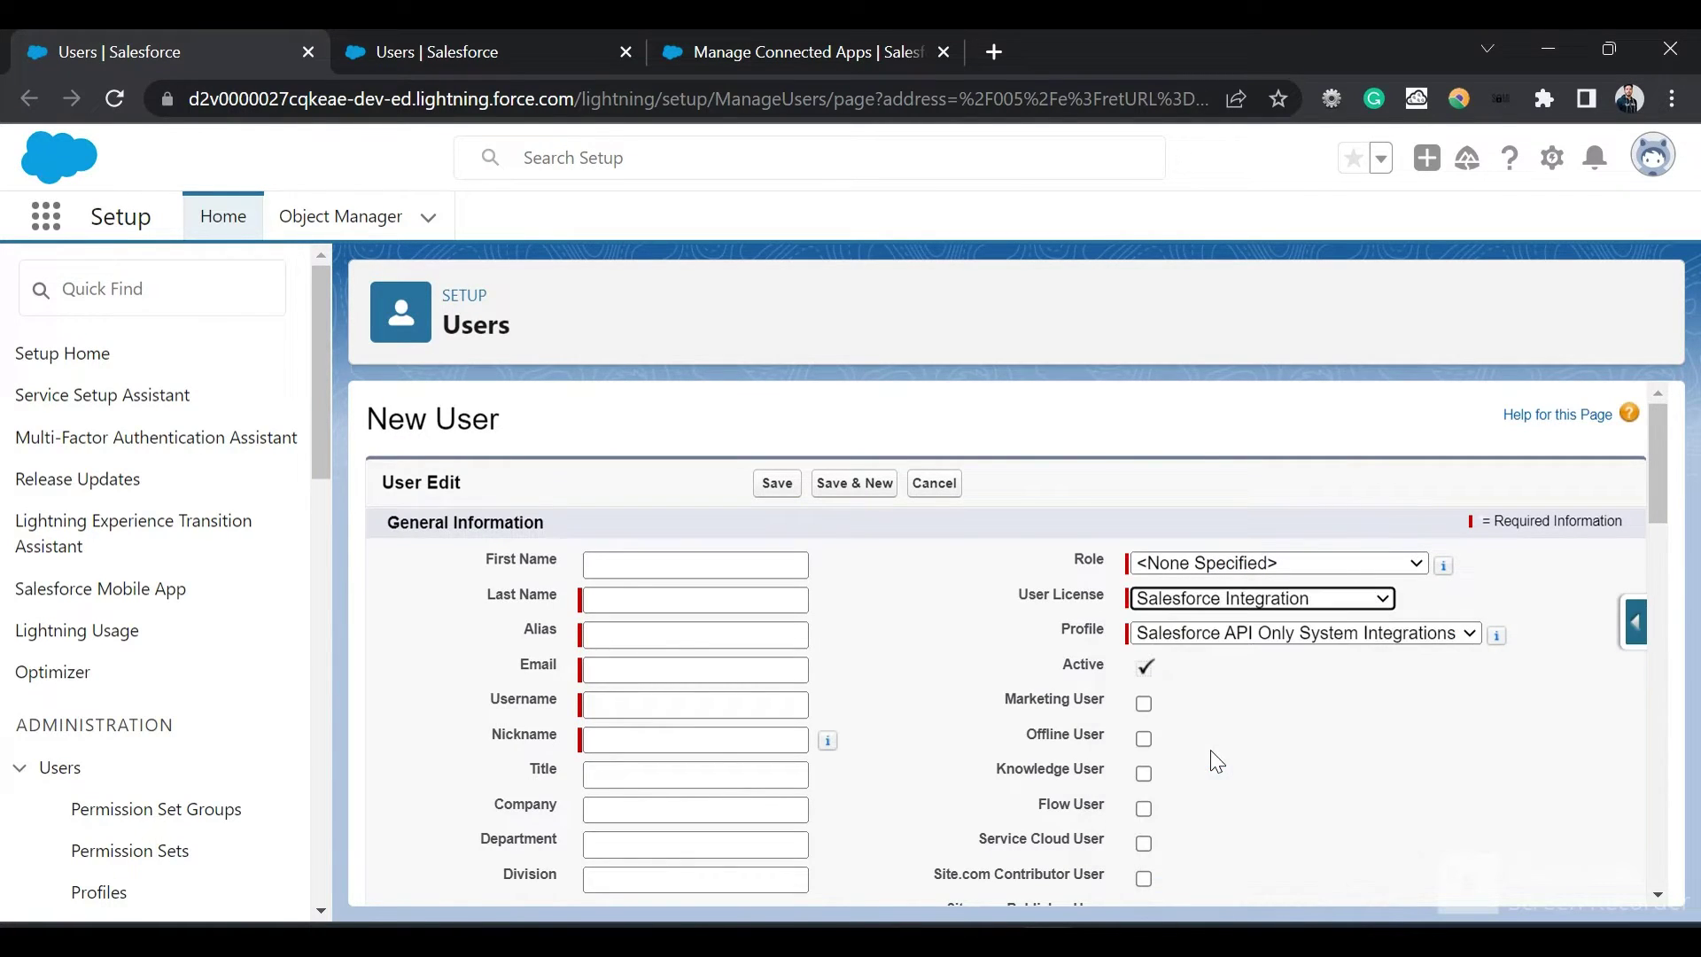
left_click(1179, 633)
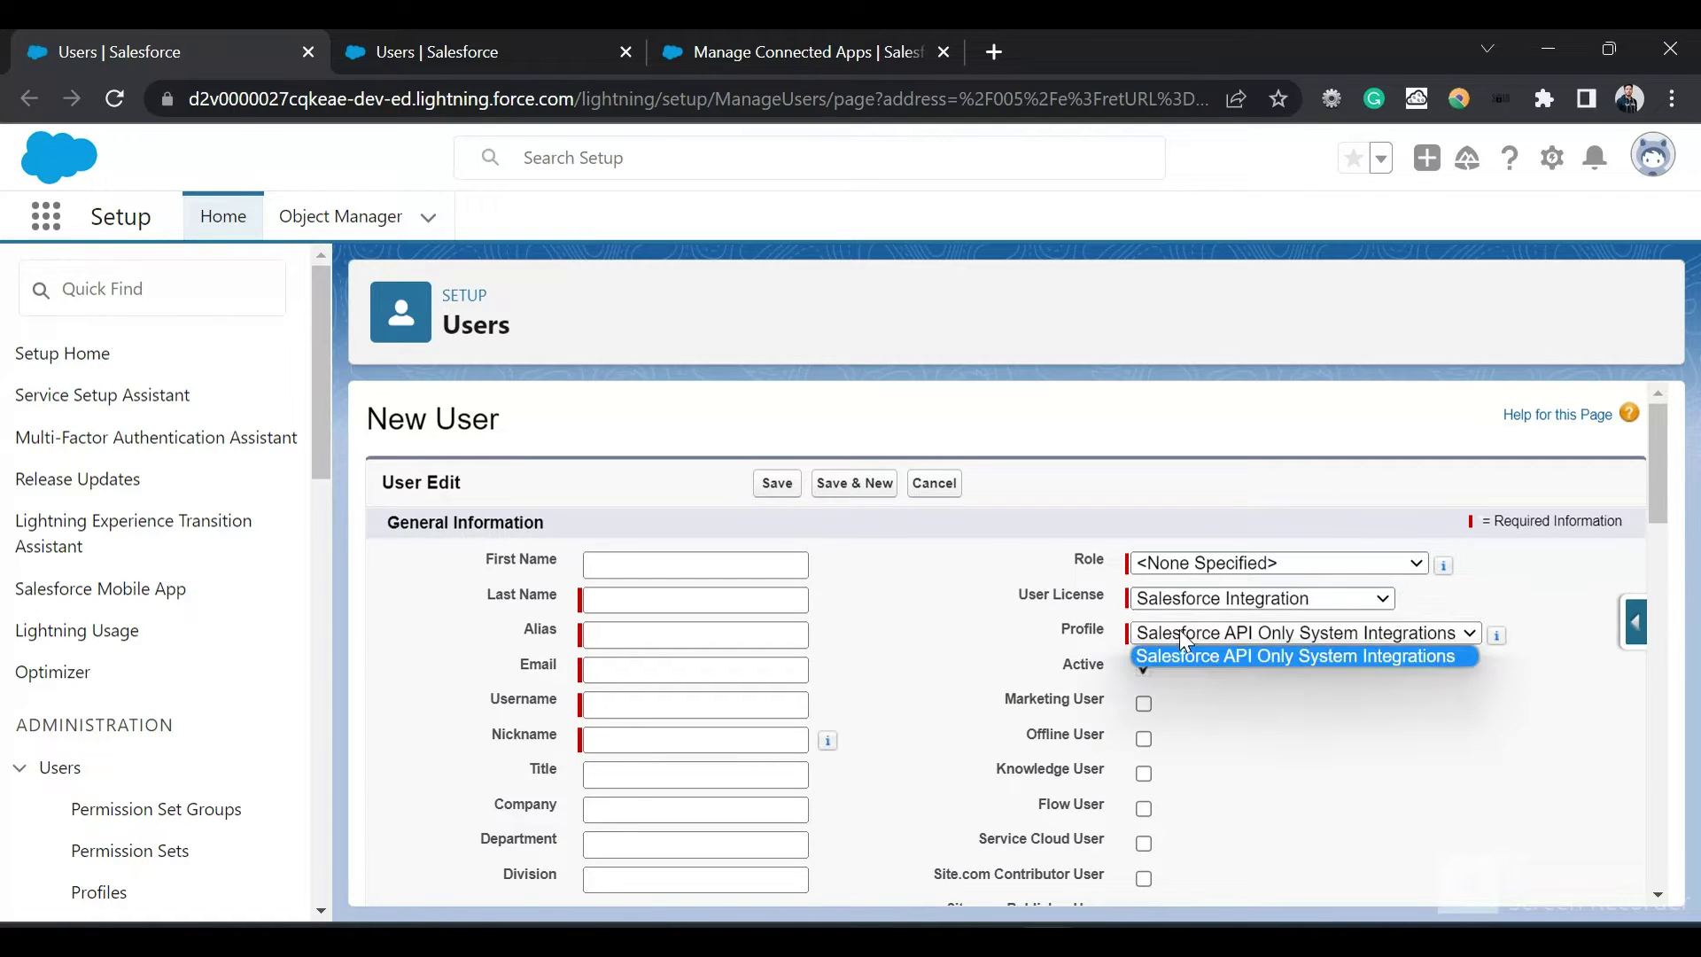
left_click(1178, 629)
left_click(1182, 631)
left_click(1325, 630)
Look over the rest of the form, then return to the Integration User test record.
scroll(1249, 678, "down", 3)
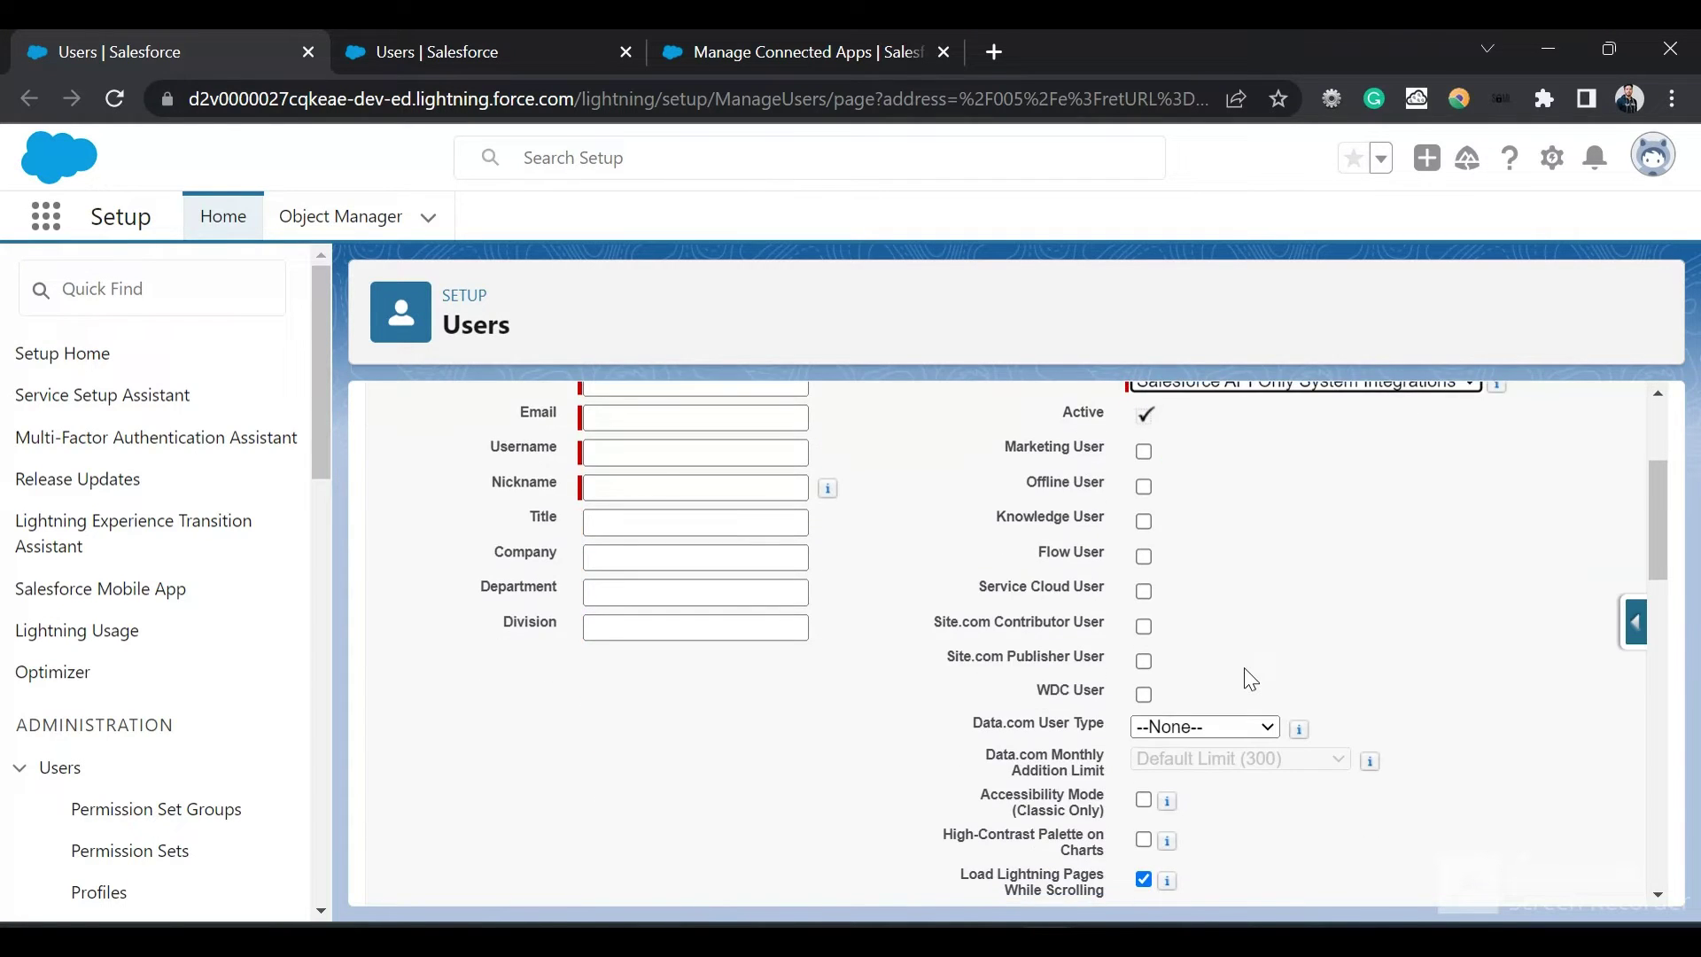
scroll(1247, 679, "down", 3)
scroll(1243, 676, "up", 8)
scroll(1272, 786, "down", 15)
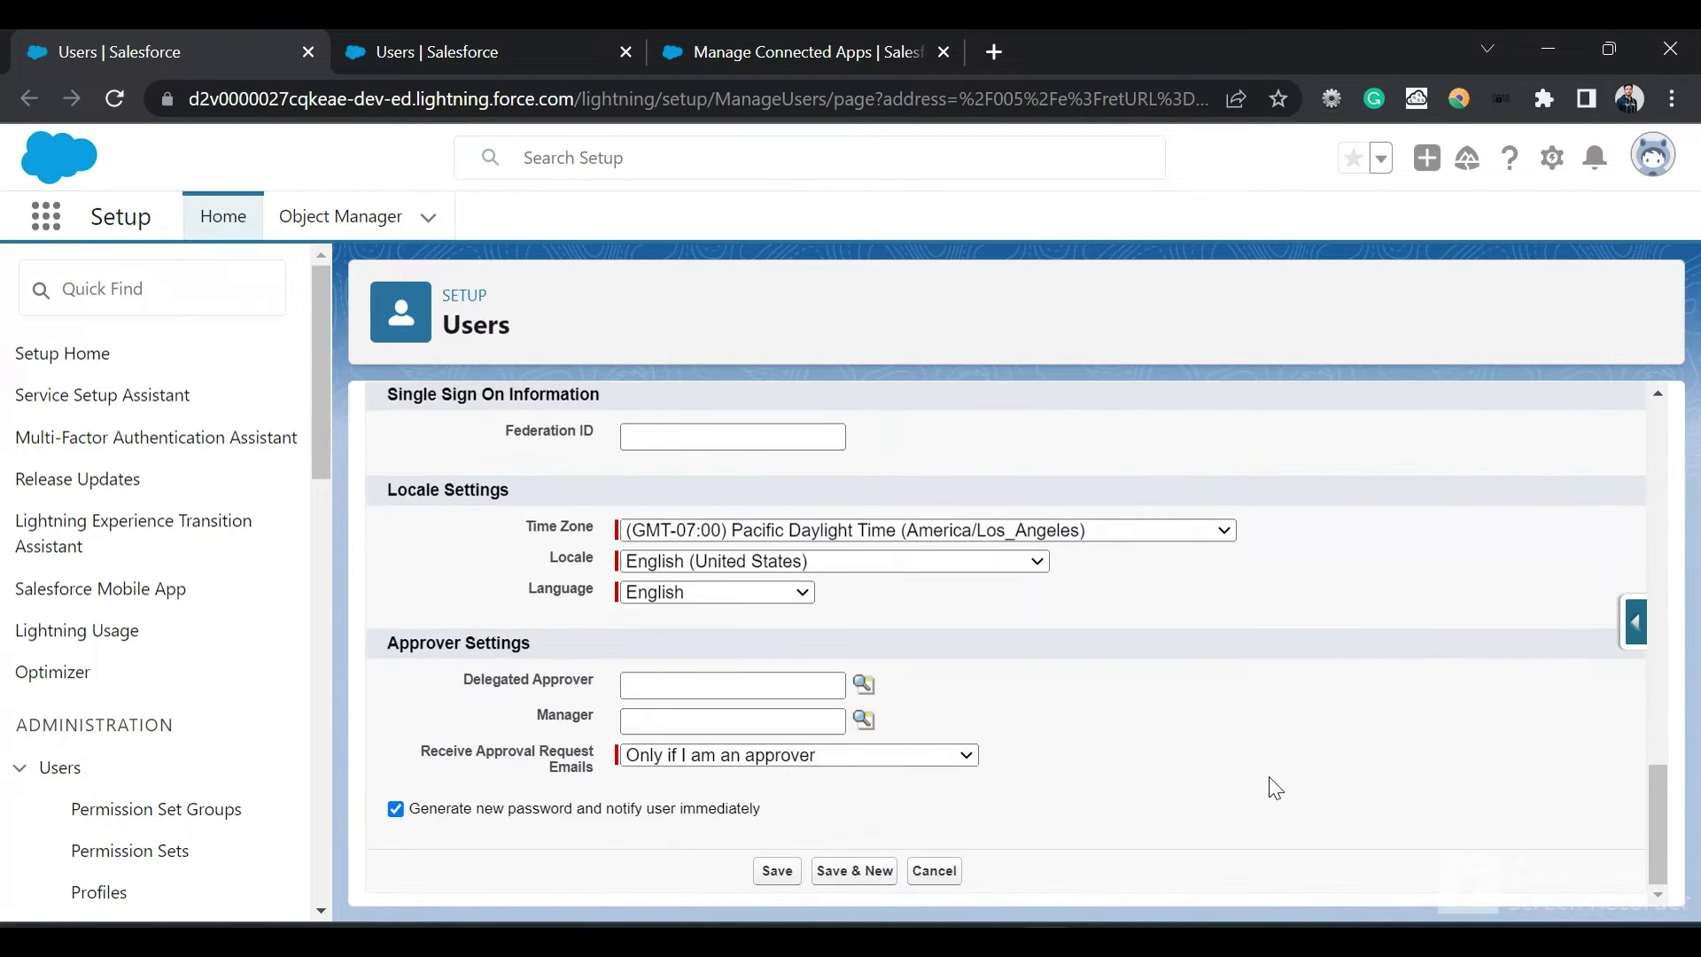
scroll(1275, 788, "up", 15)
left_click(429, 35)
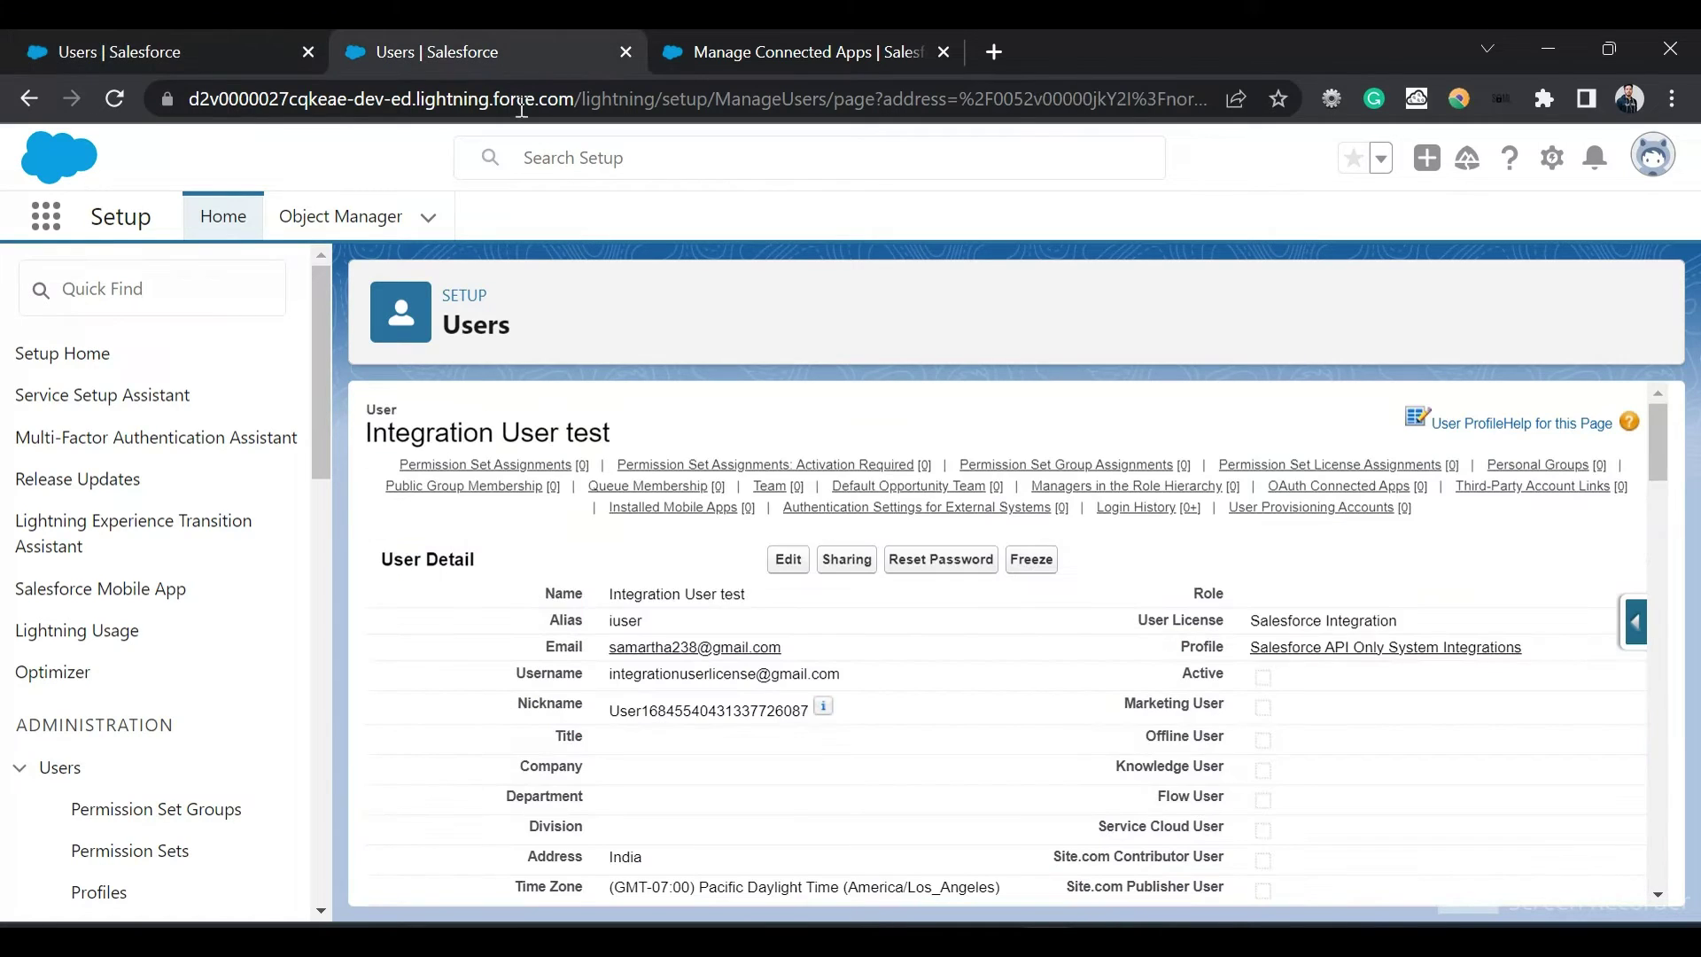
Open the user's Salesforce API Only System Integrations profile in a new tab and scroll to System.
scroll(682, 642, "down", 2)
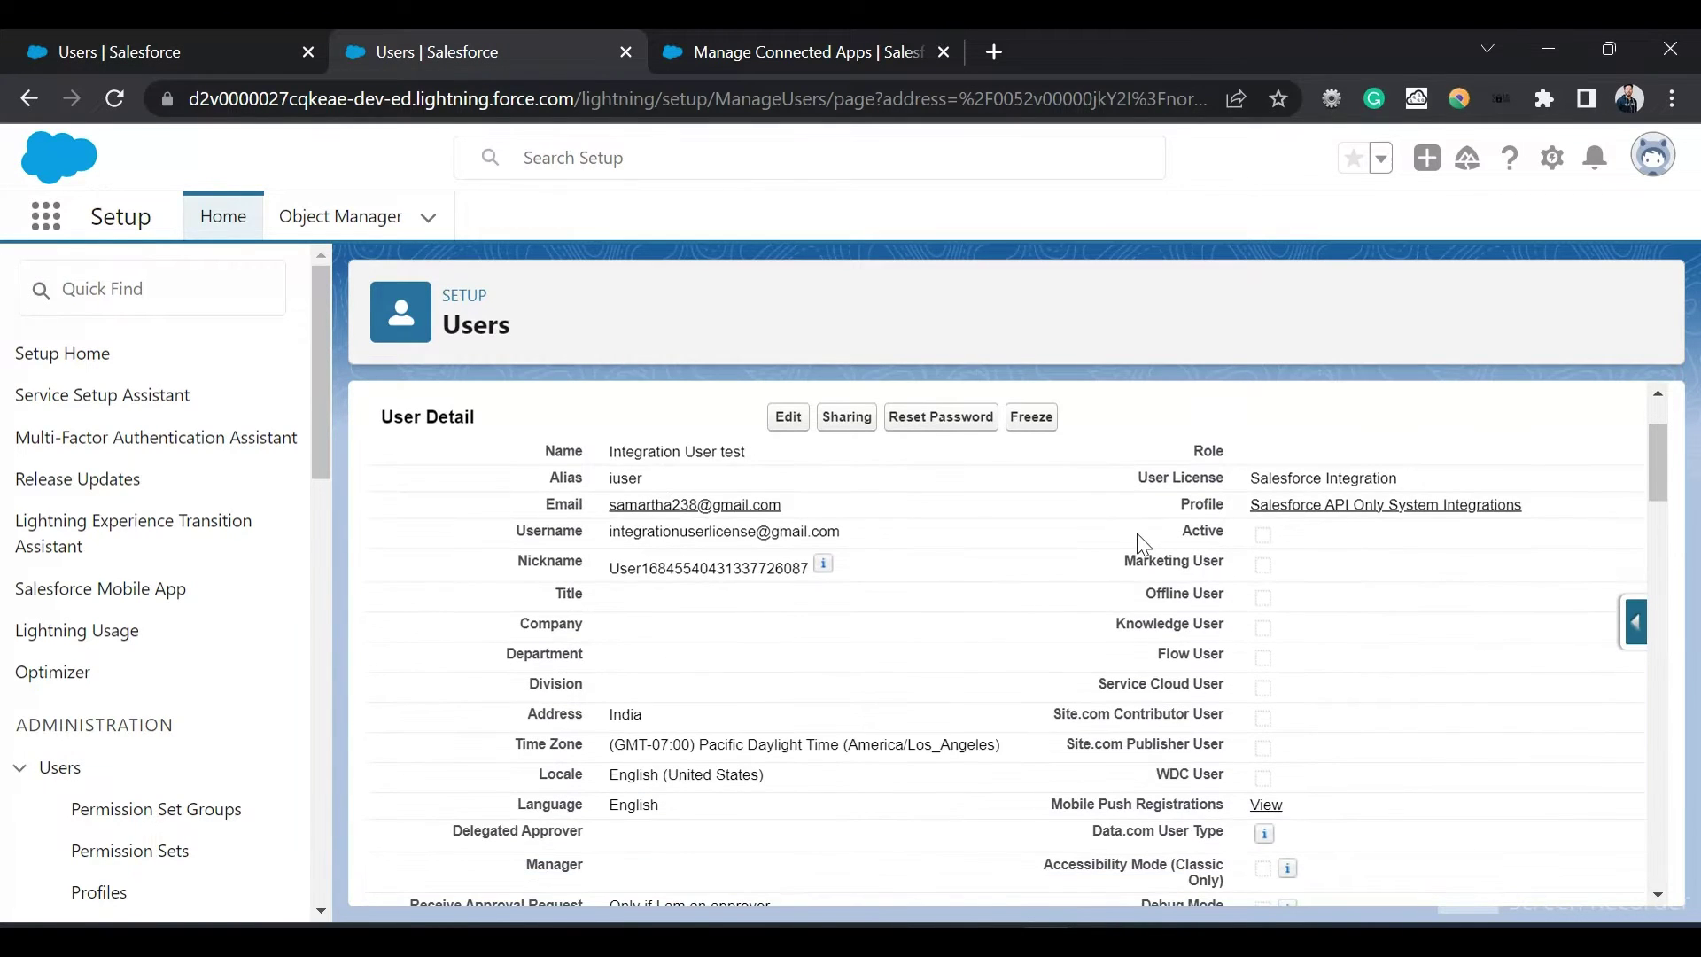
scroll(1134, 553, "down", 10)
scroll(1140, 540, "up", 10)
scroll(1140, 542, "up", 1)
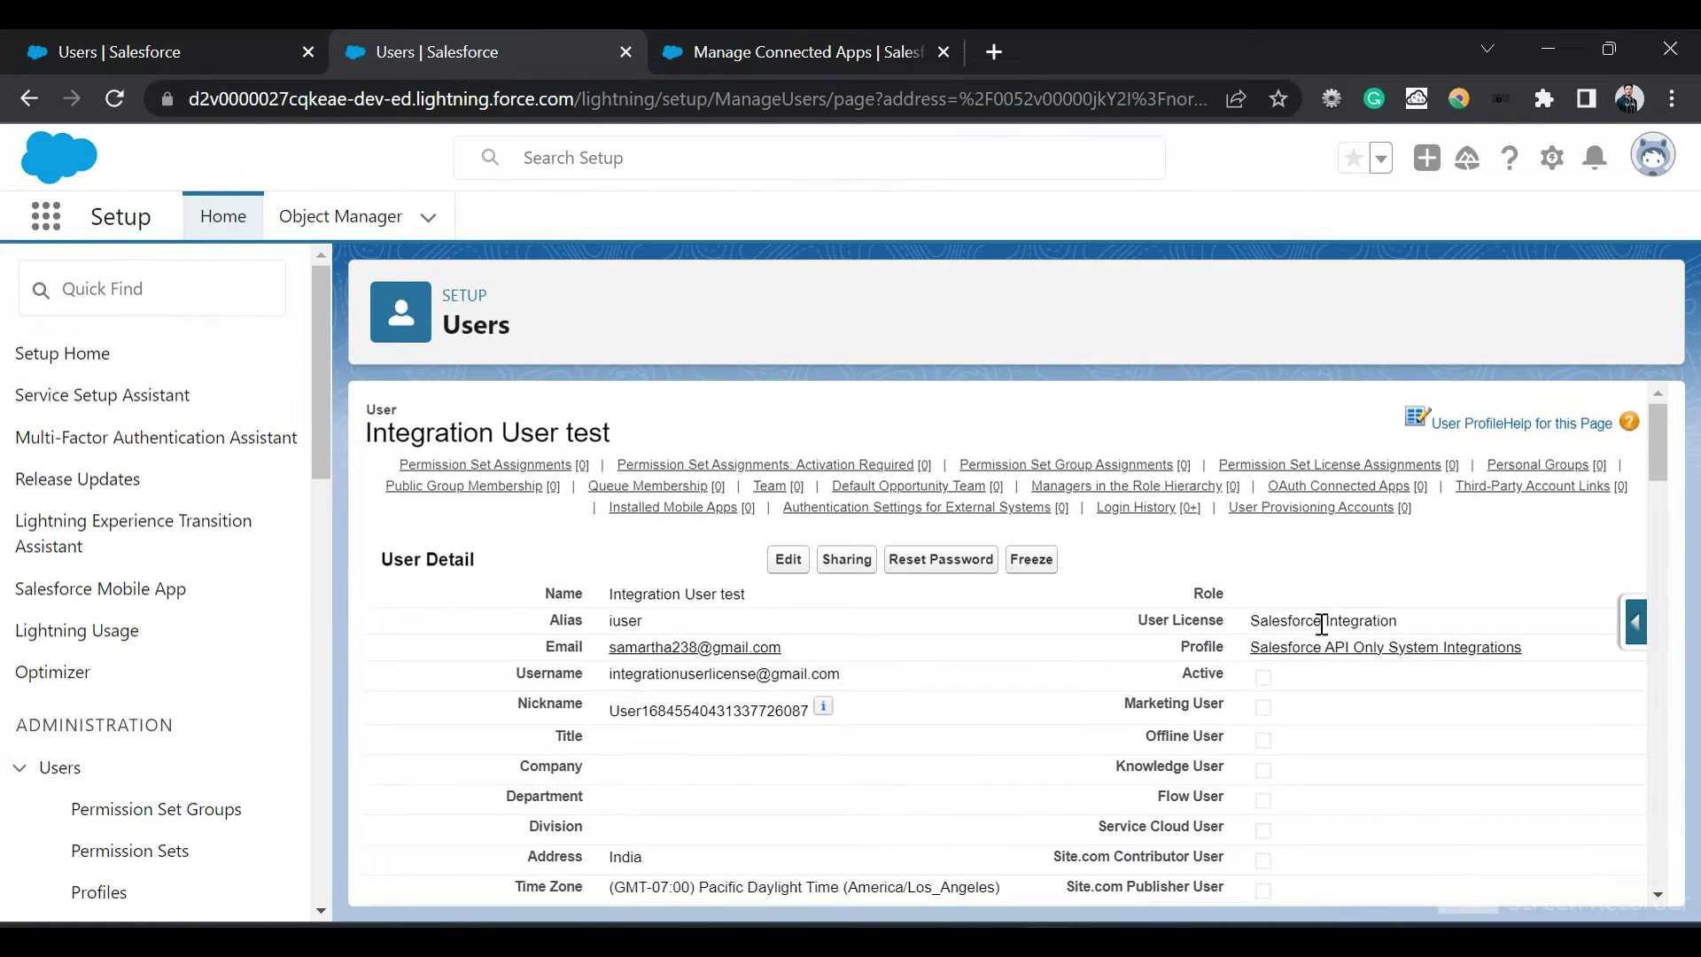
left_click(1320, 657)
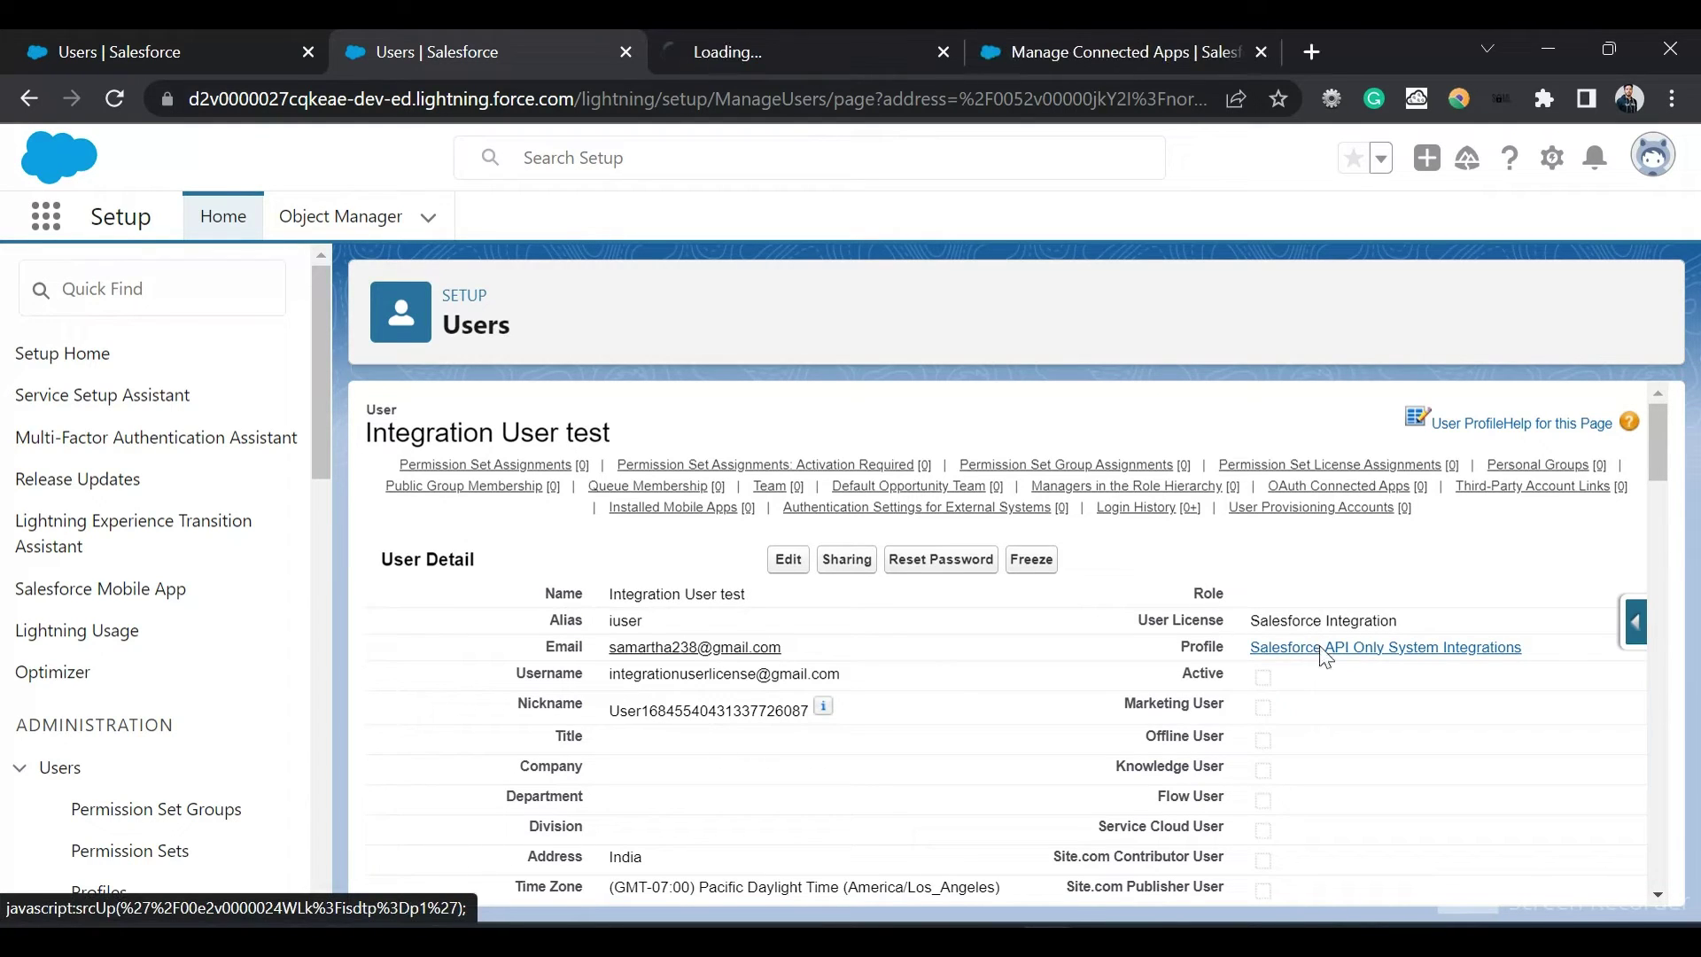
left_click(700, 32)
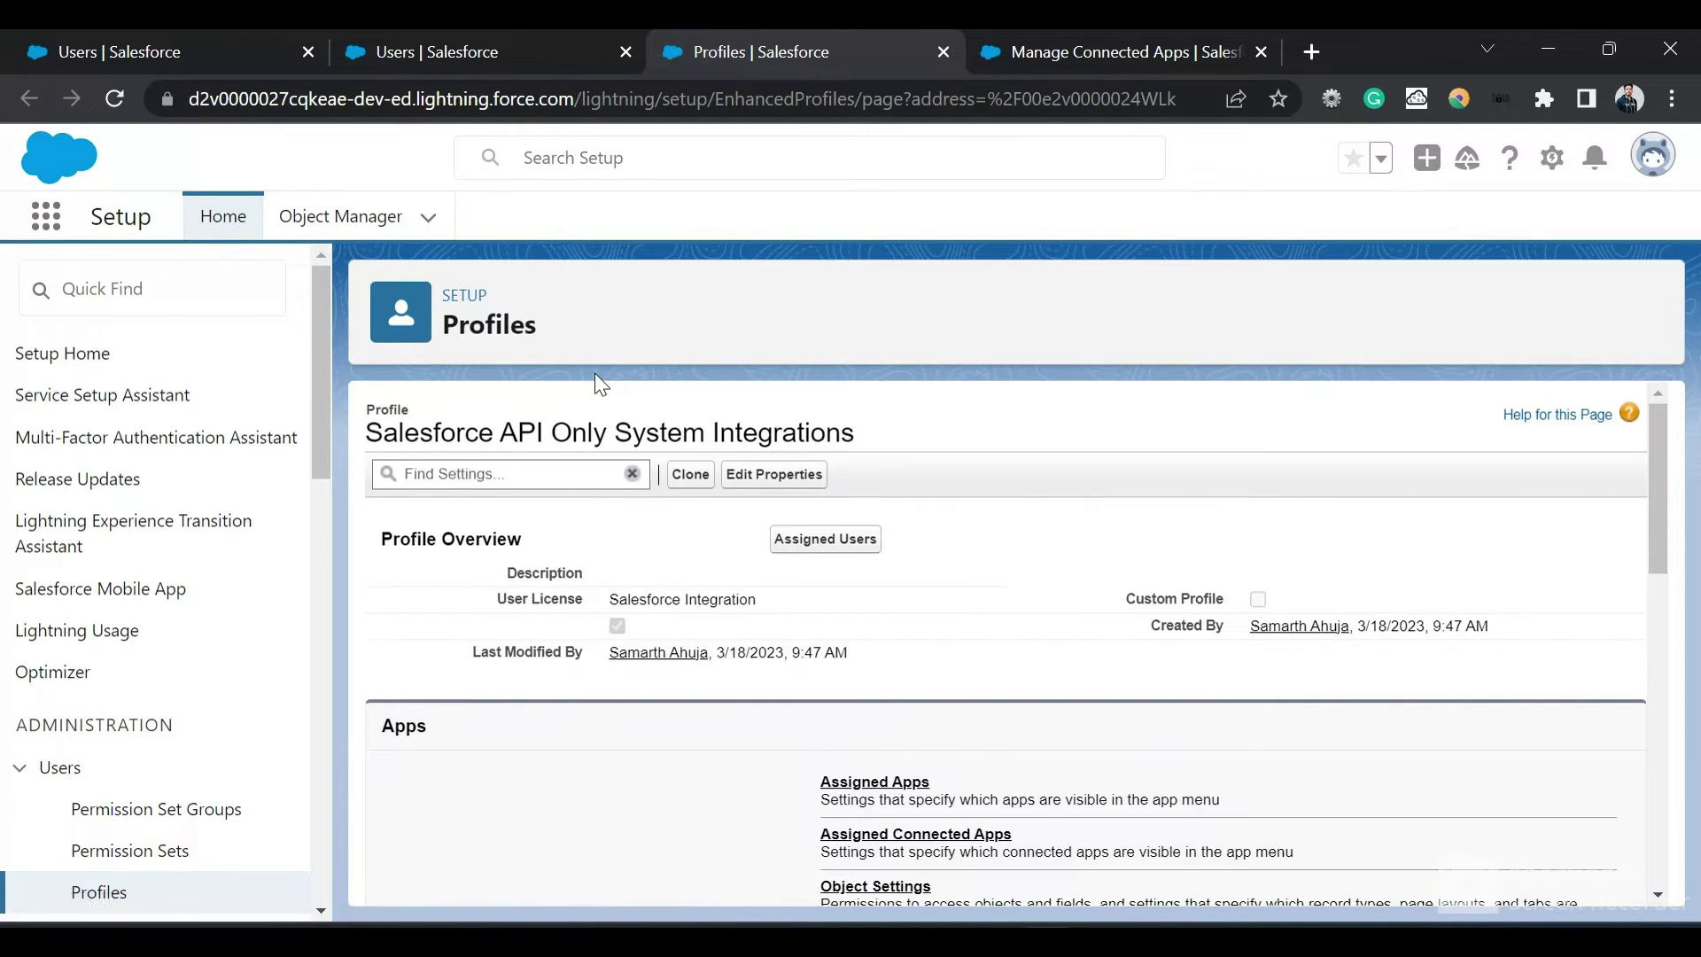
scroll(790, 746, "down", 8)
scroll(790, 746, "down", 1)
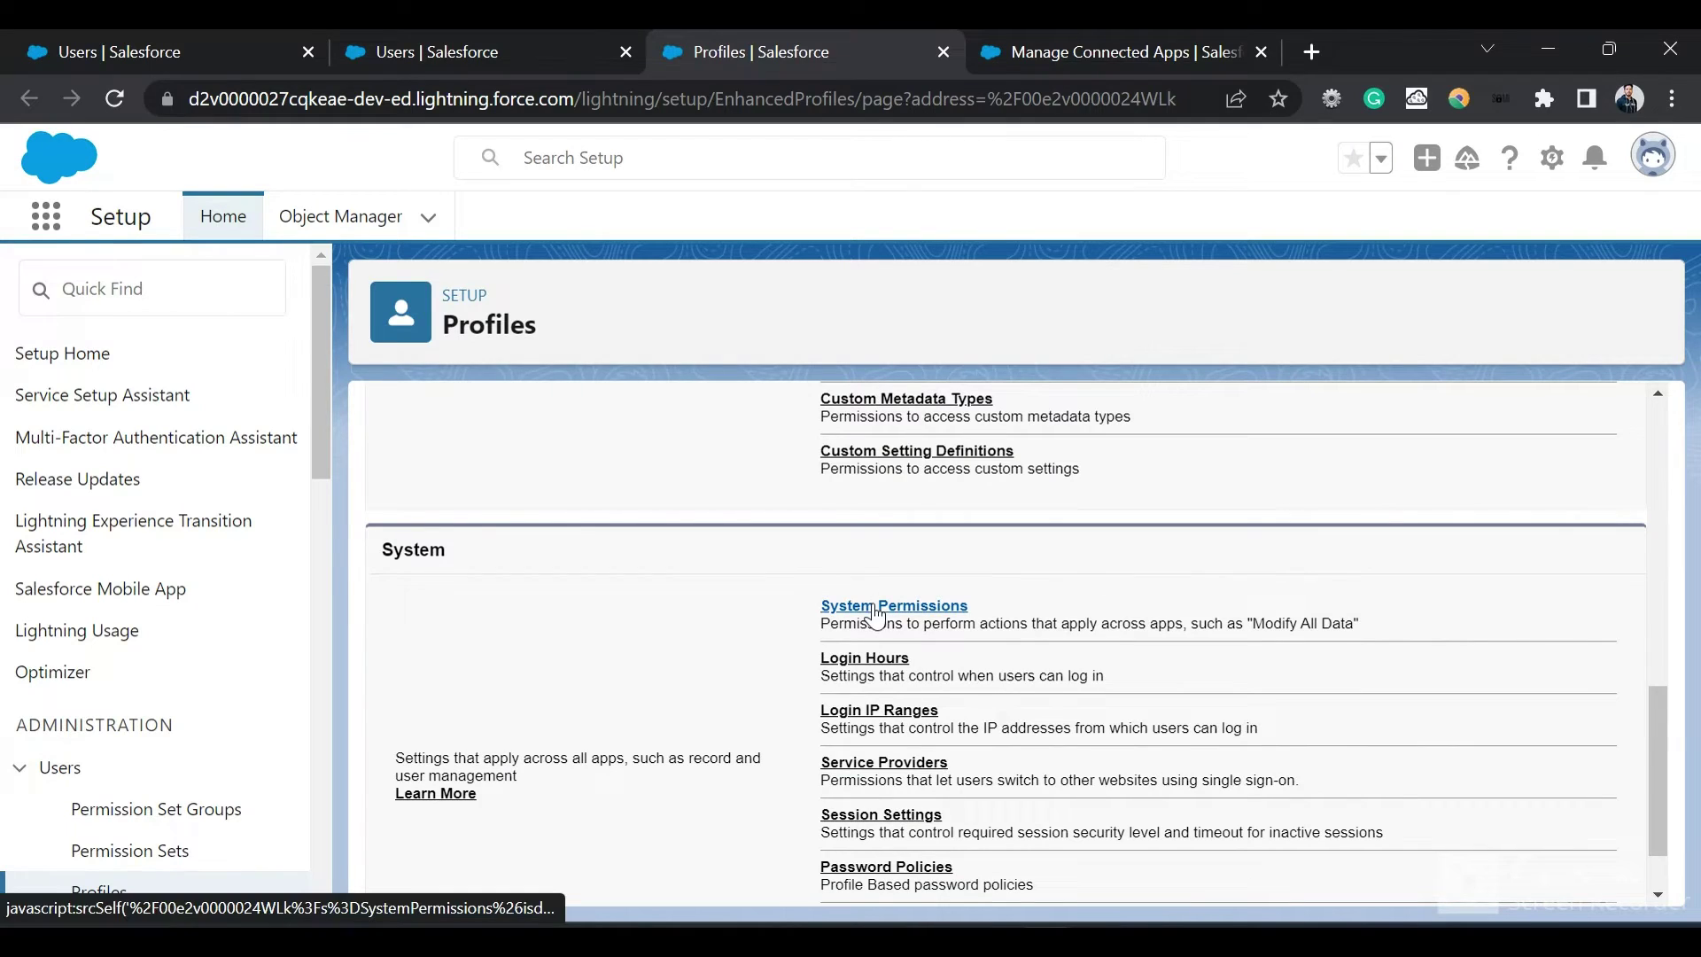
Open the profile's System Permissions in a new tab and point out API Enabled.
middle_click(895, 606)
left_click(857, 29)
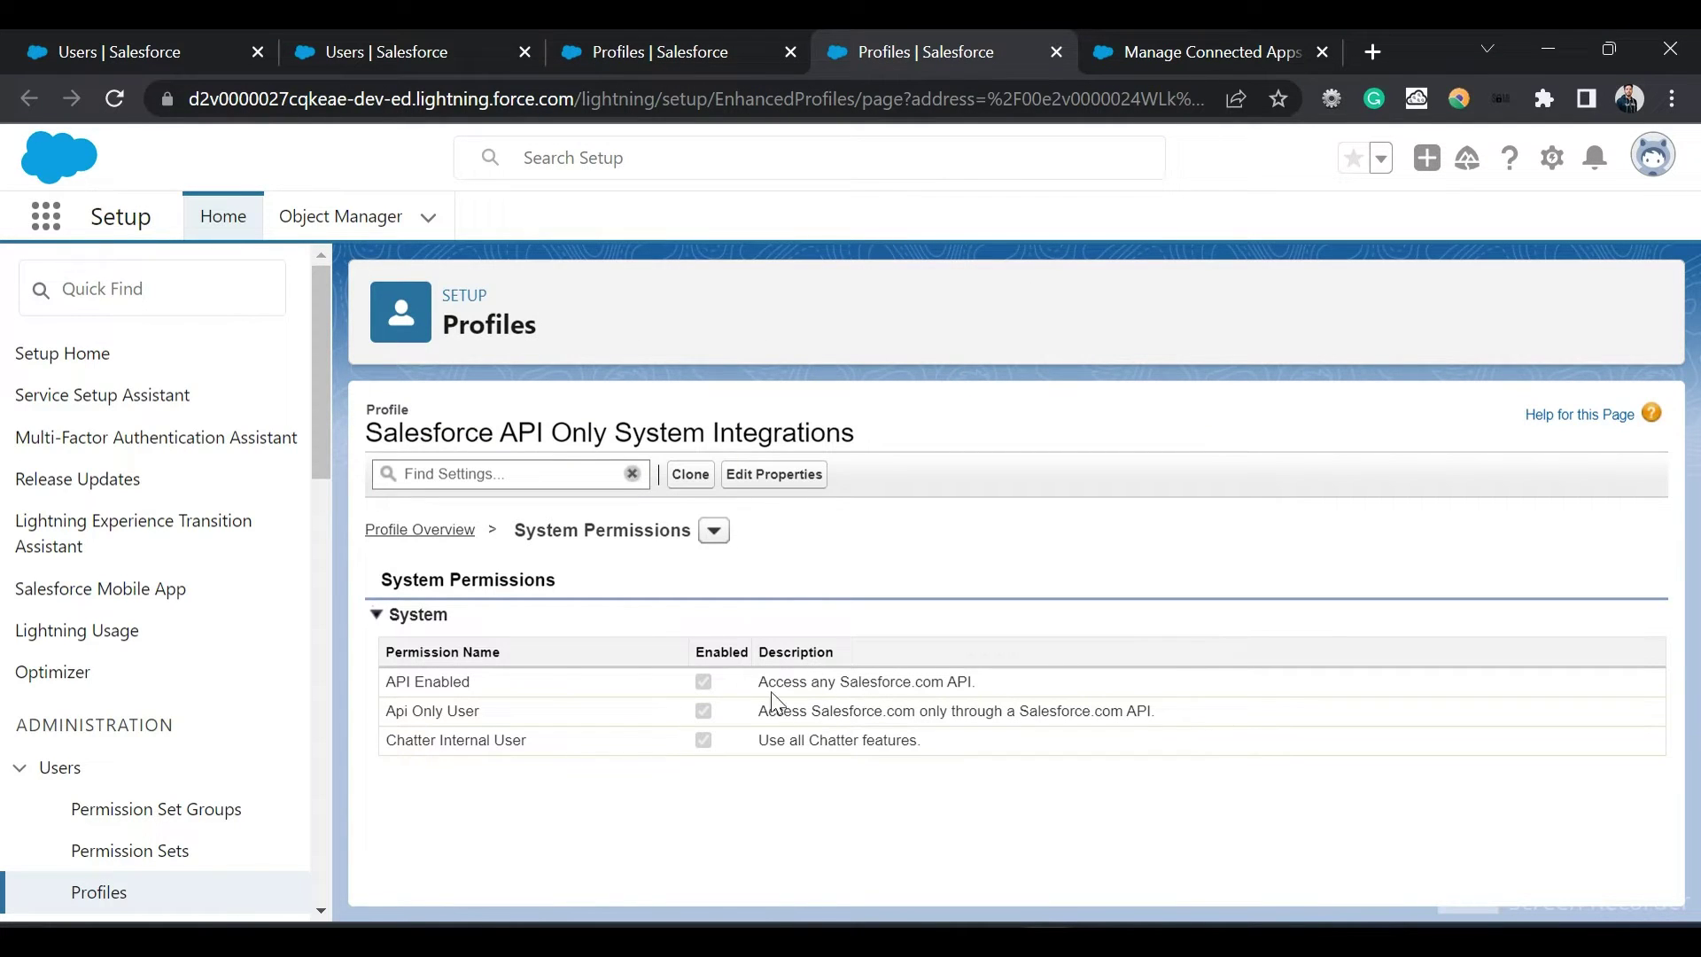
left_click_drag(480, 687, 395, 682)
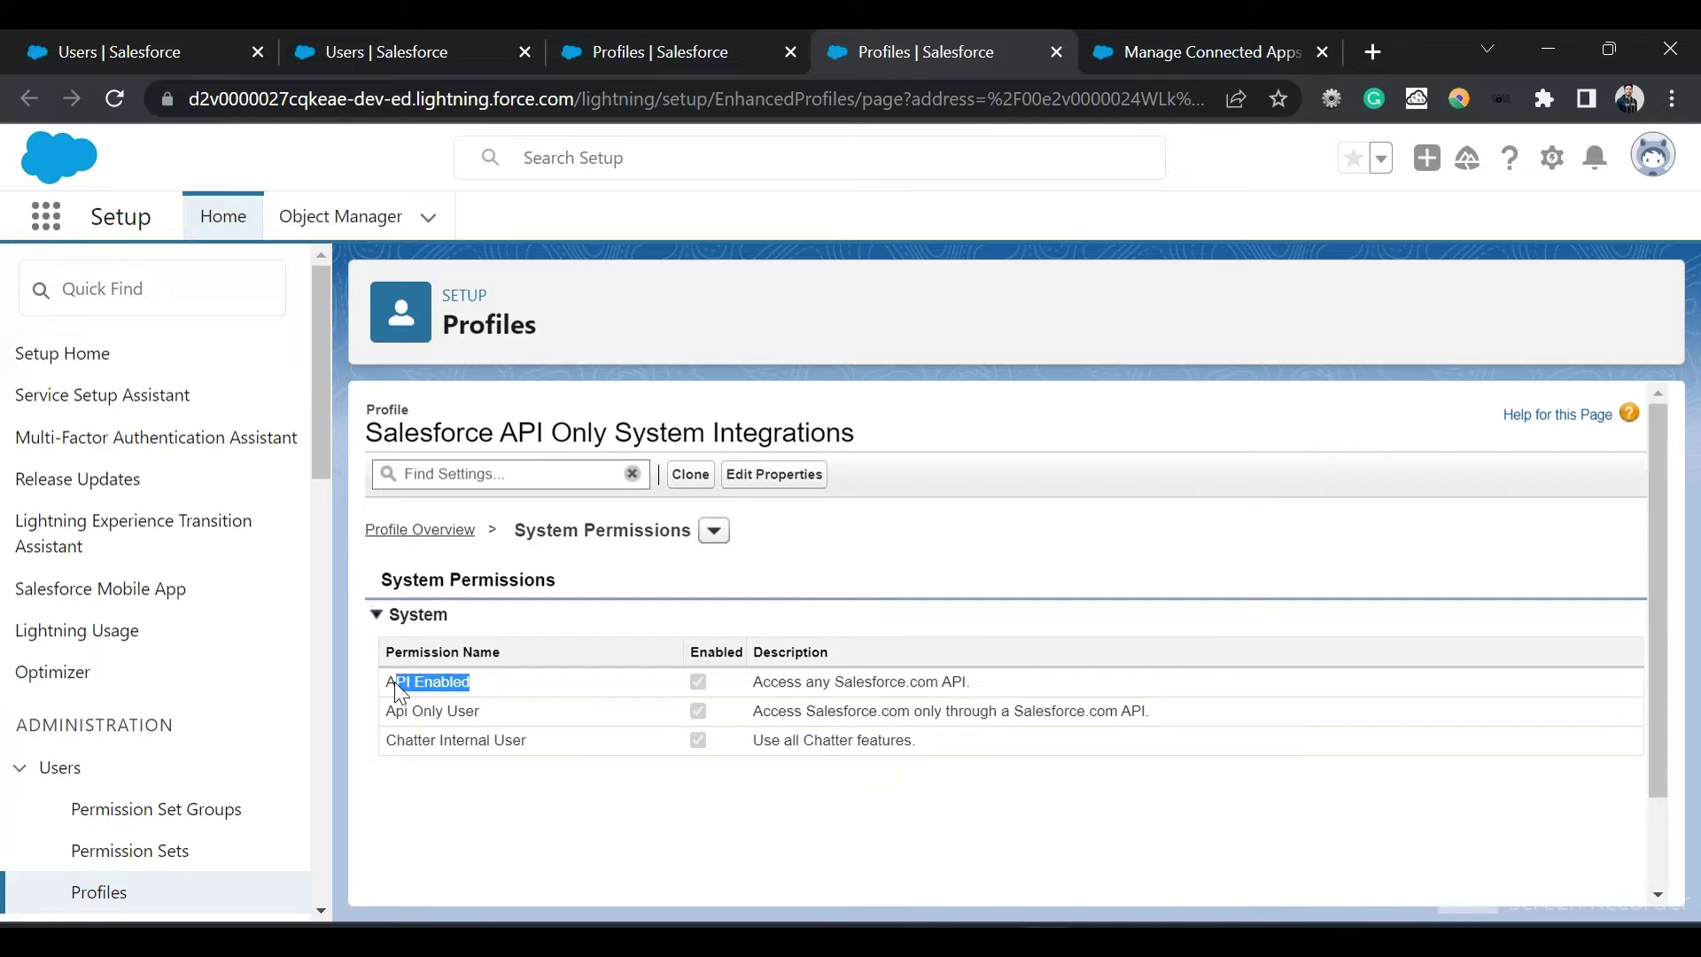
left_click(430, 710)
right_click(395, 708)
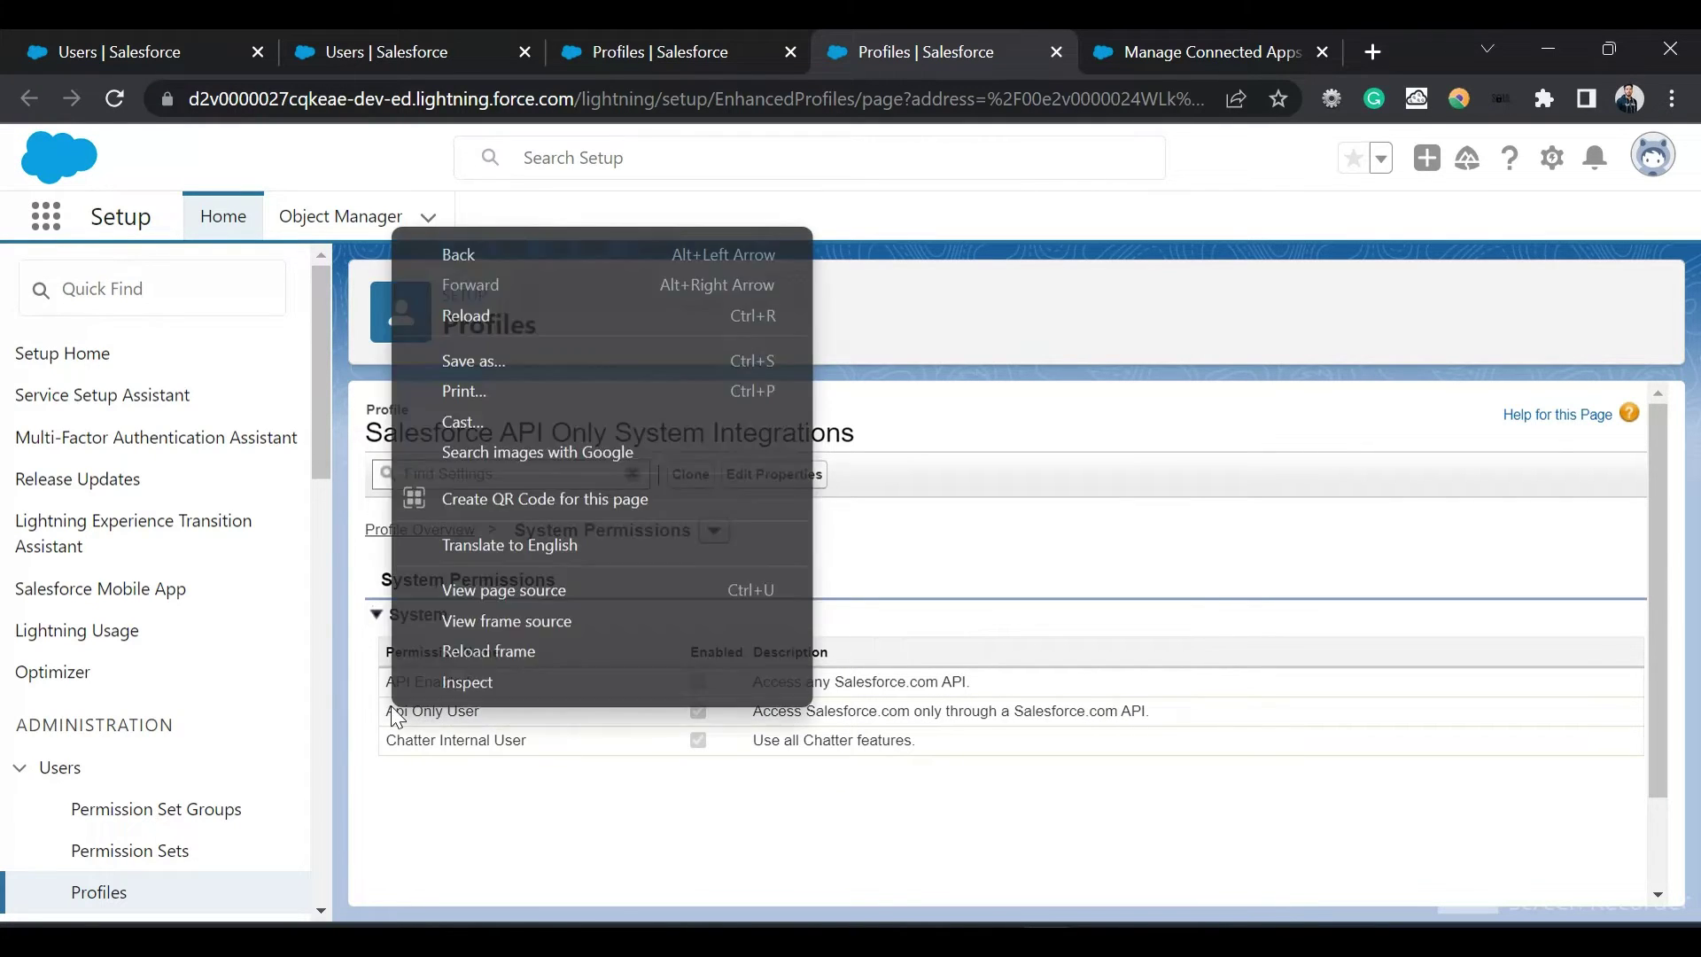
left_click(433, 759)
Point out Api Only User and Chatter Internal User, then return to the profile overview.
left_click_drag(421, 740, 493, 723)
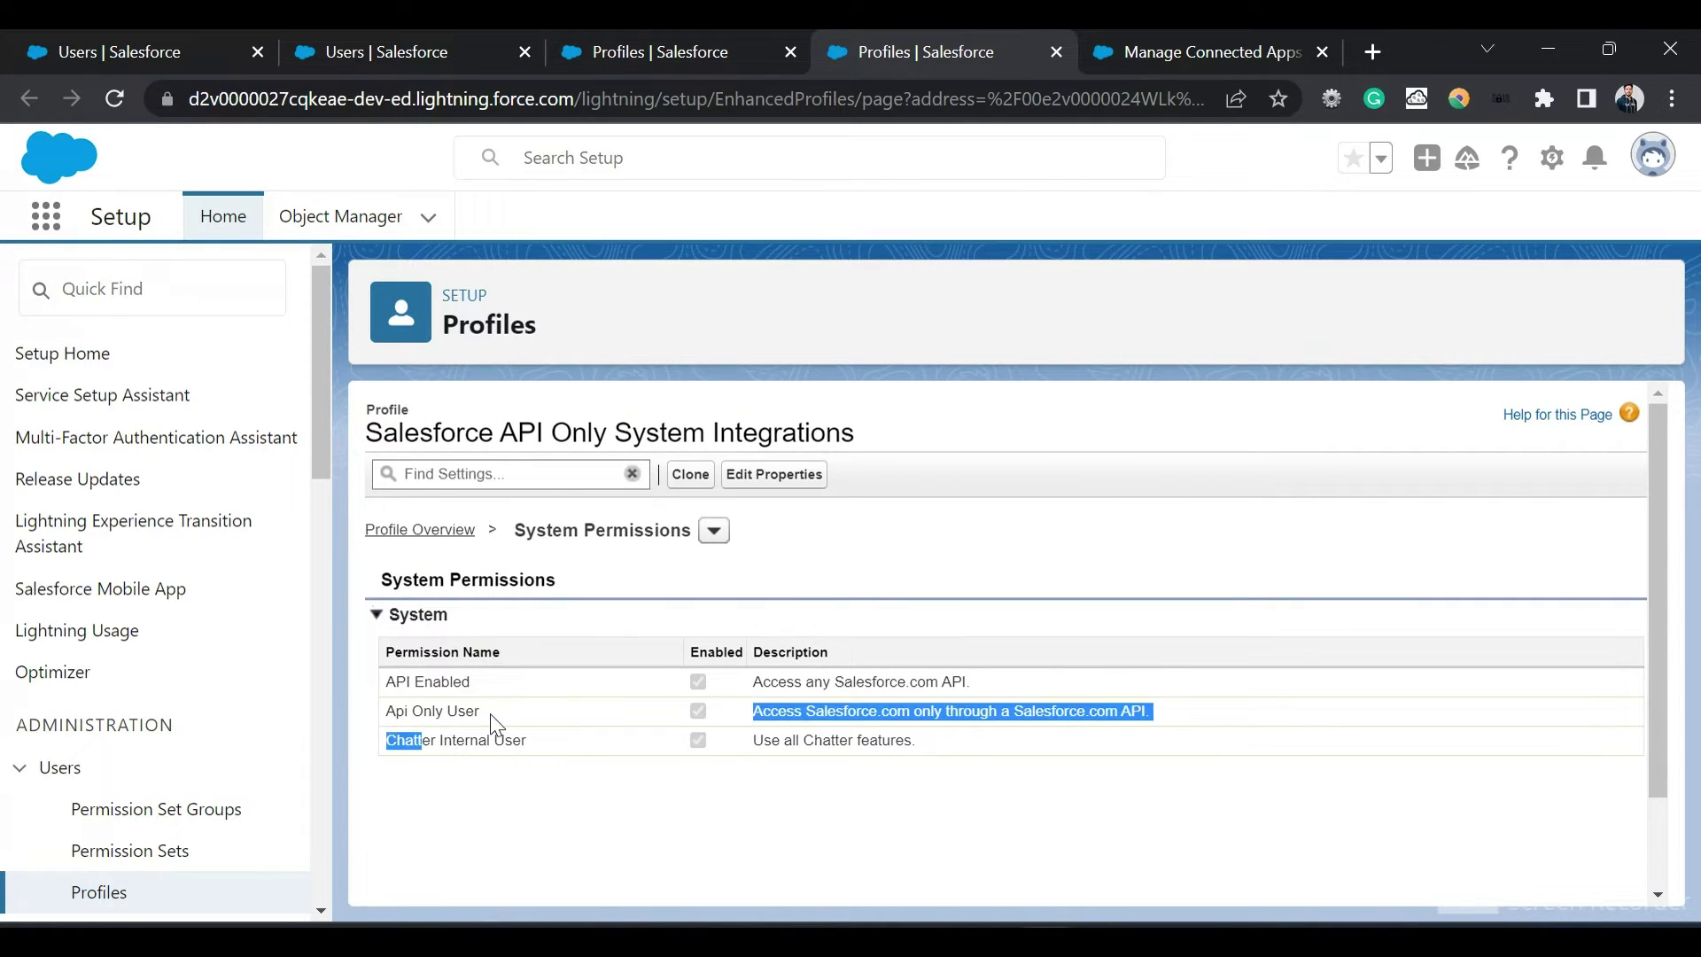
left_click(493, 723)
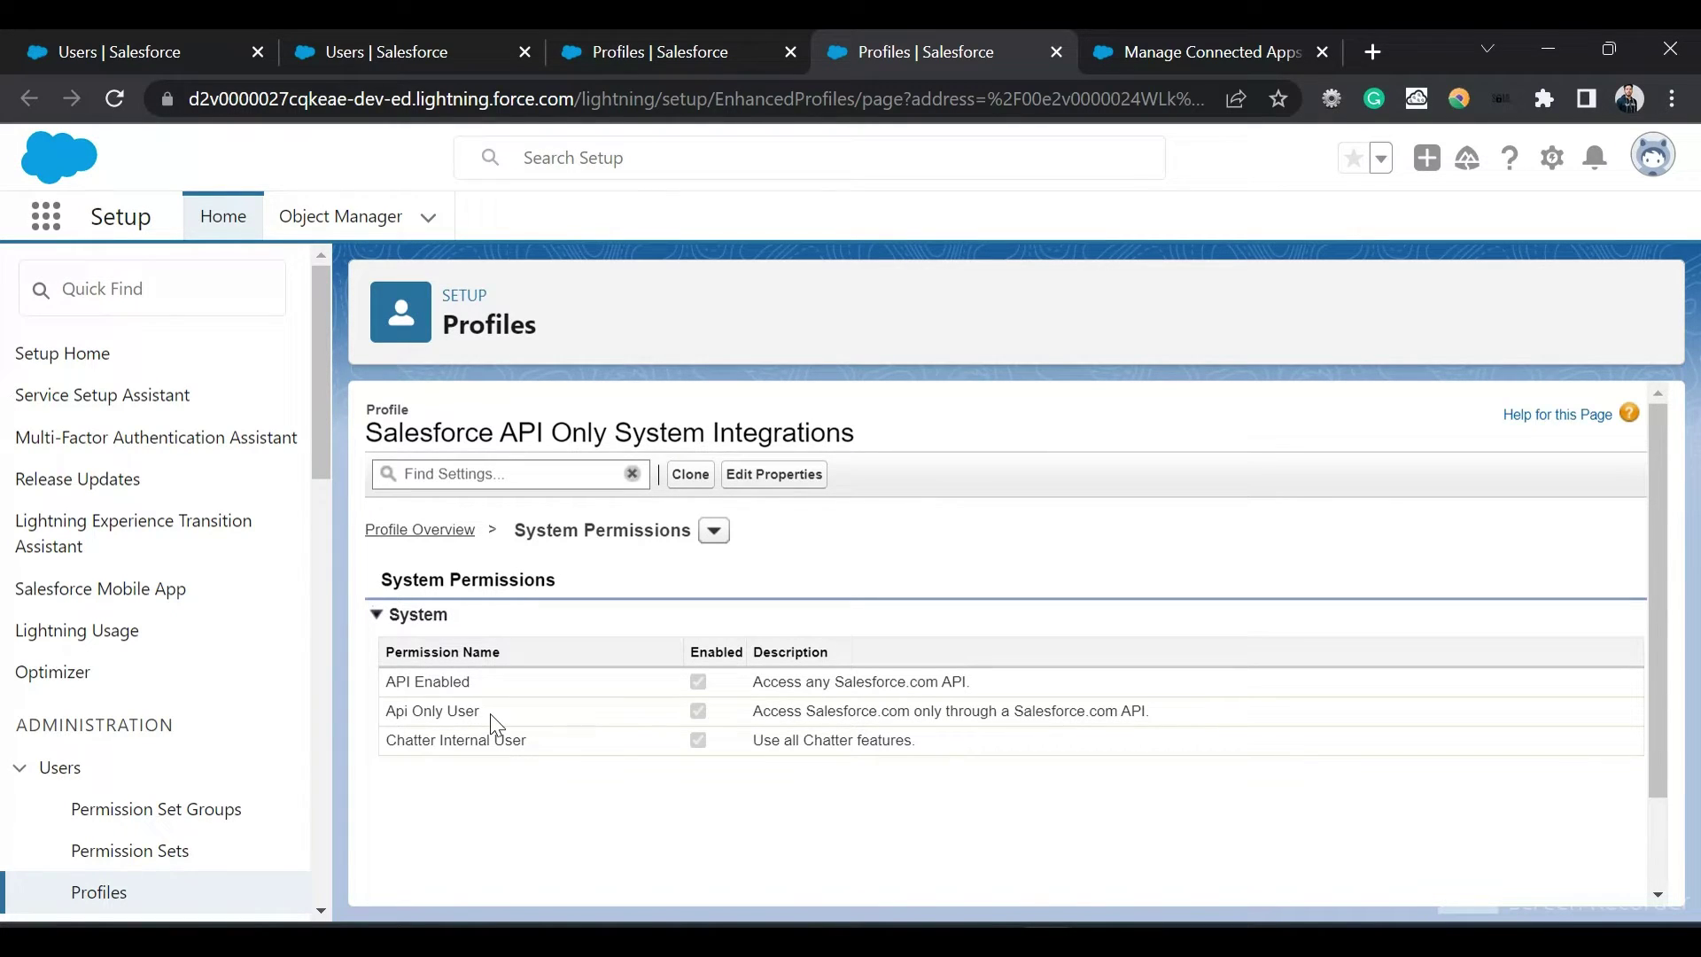
left_click(445, 709)
left_click_drag(486, 721, 403, 721)
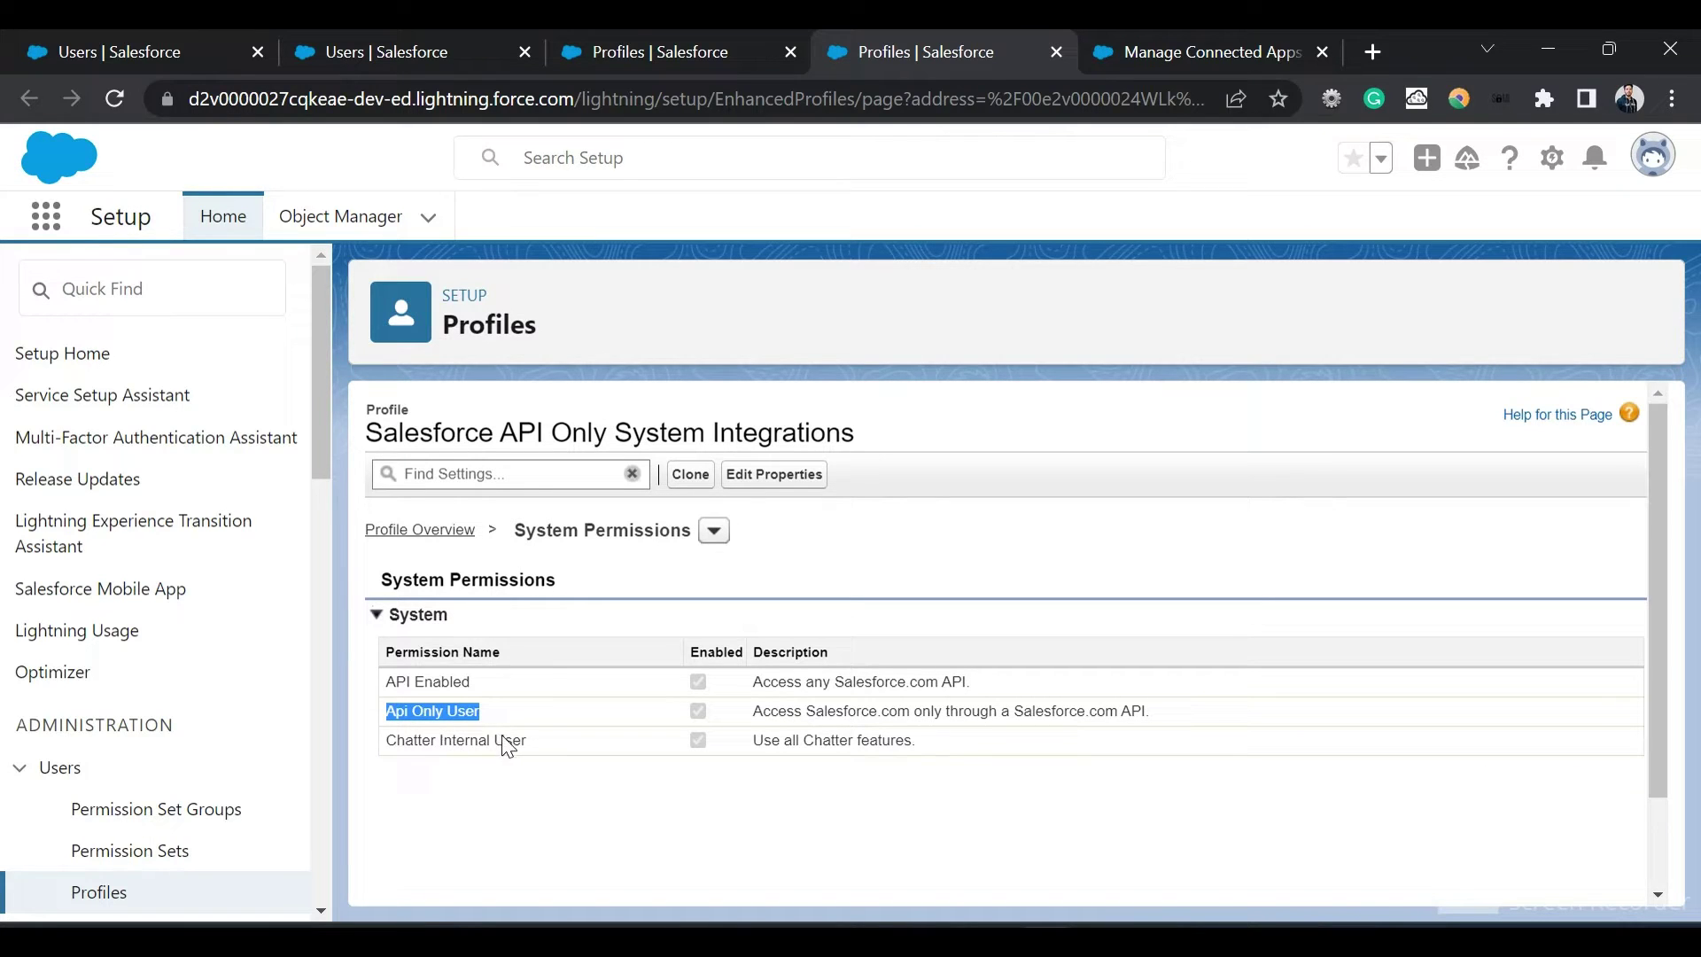
left_click_drag(531, 741, 396, 744)
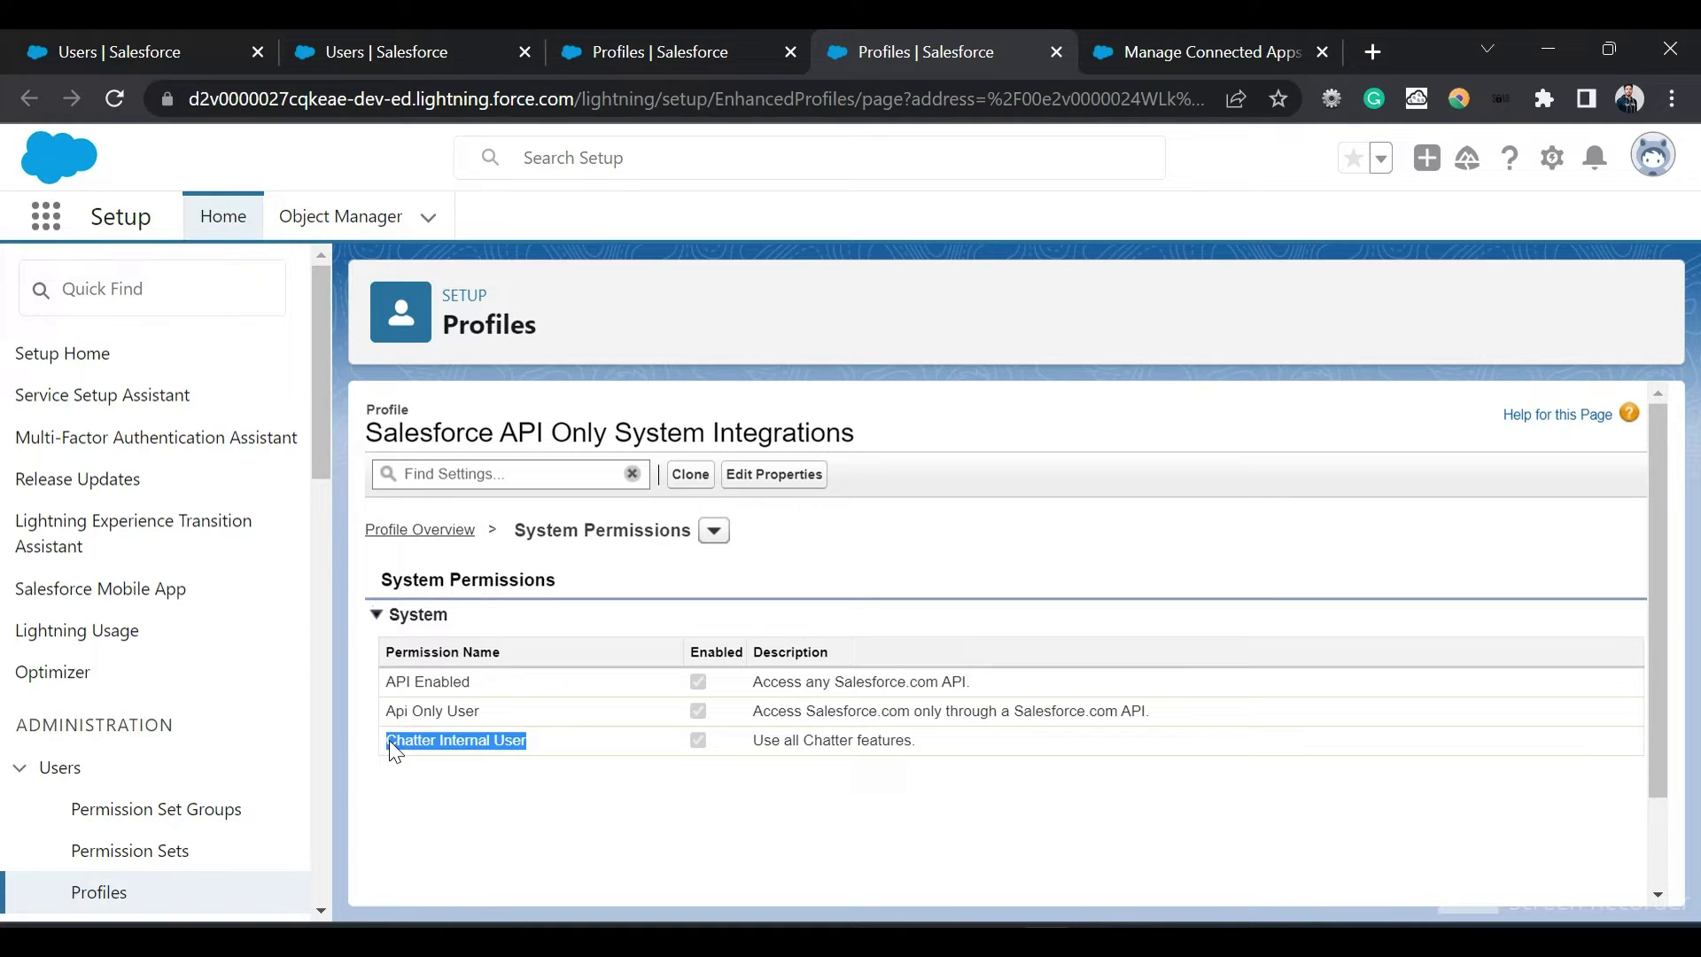
left_click(621, 36)
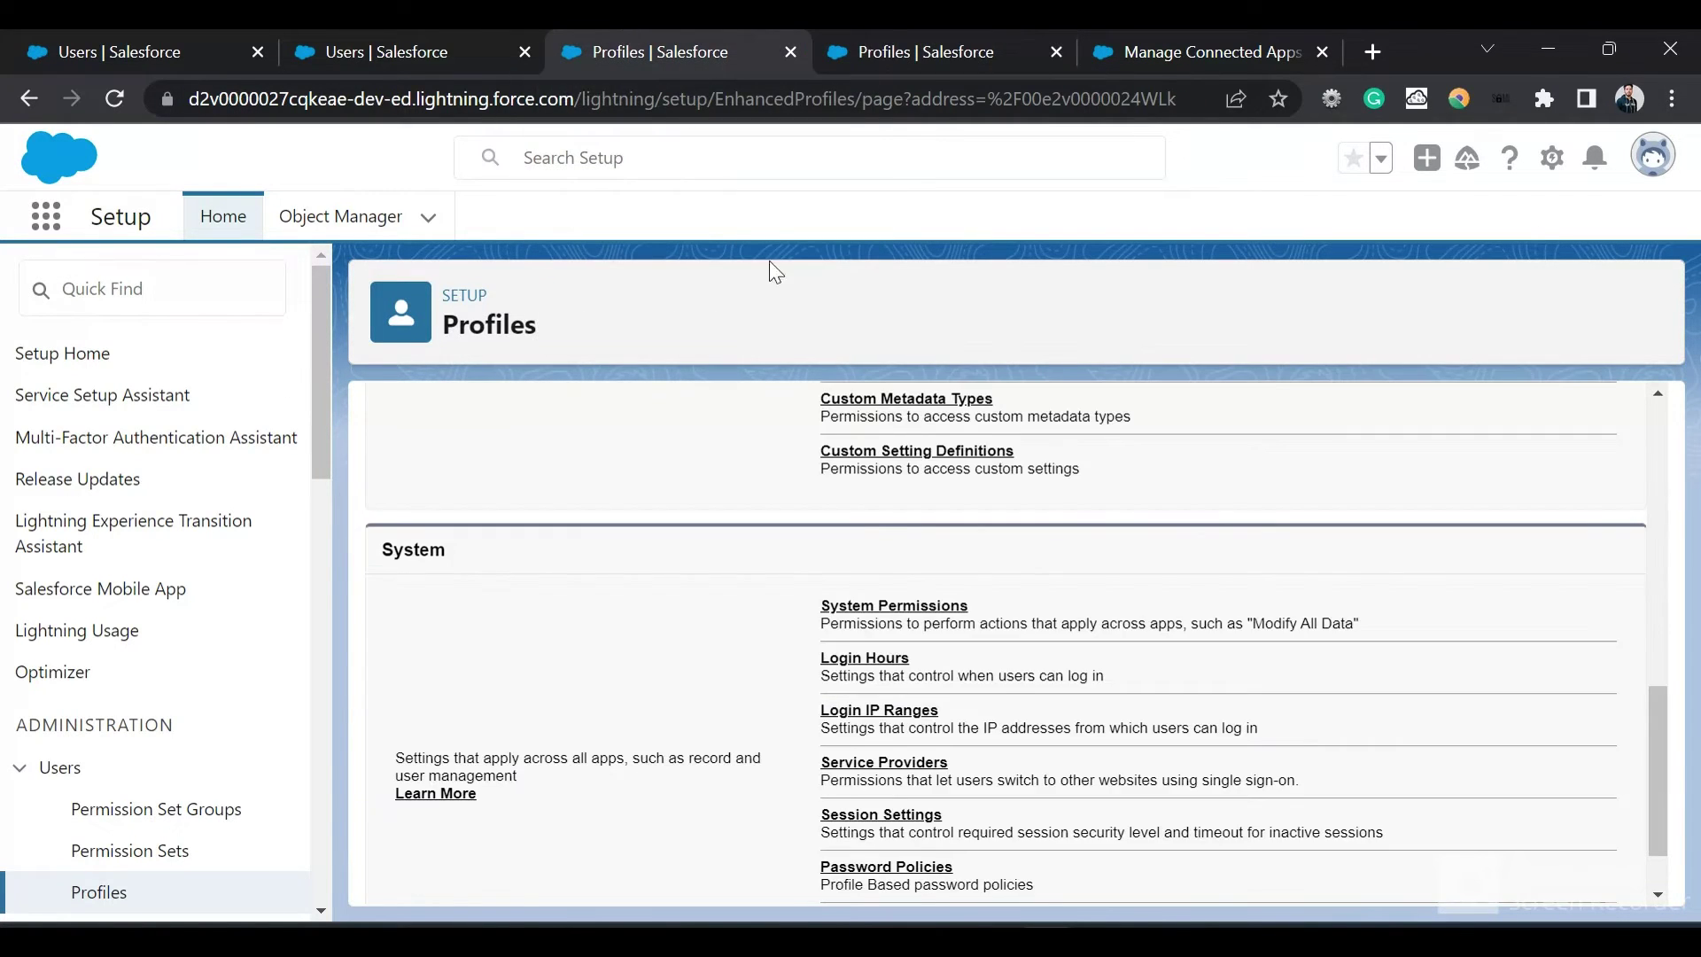
Open the profile's Object Settings in a new tab and scroll down the profile overview.
scroll(892, 592, "up", 3)
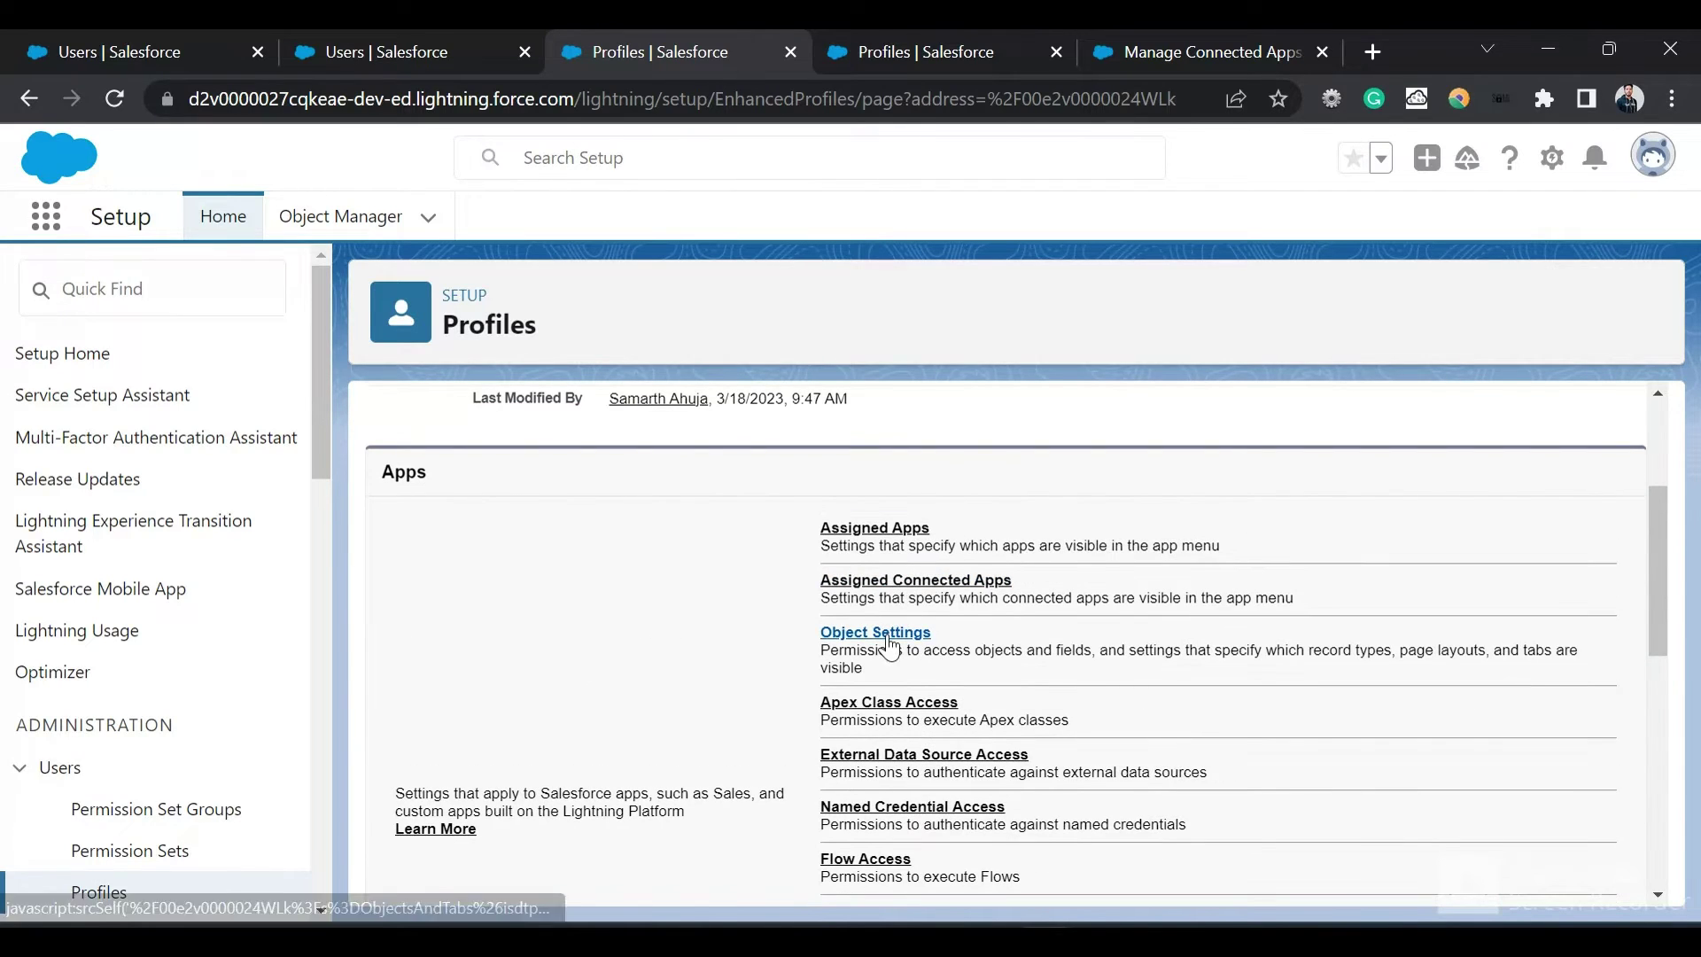
middle_click(888, 636)
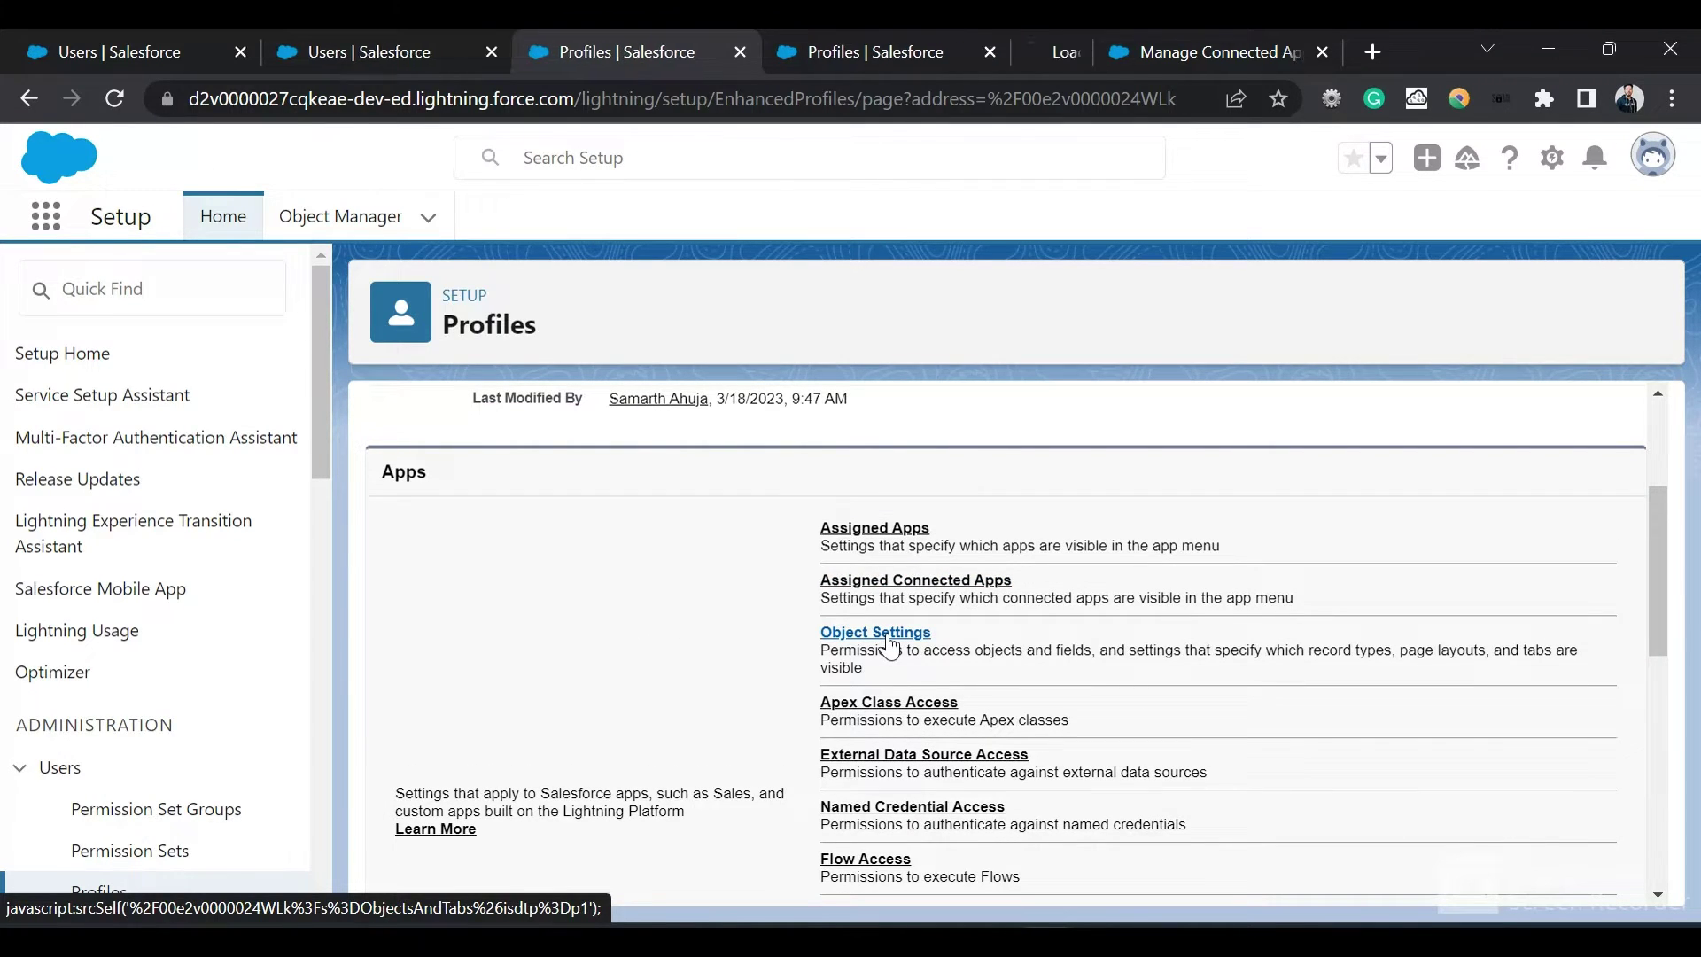
scroll(882, 539, "down", 1)
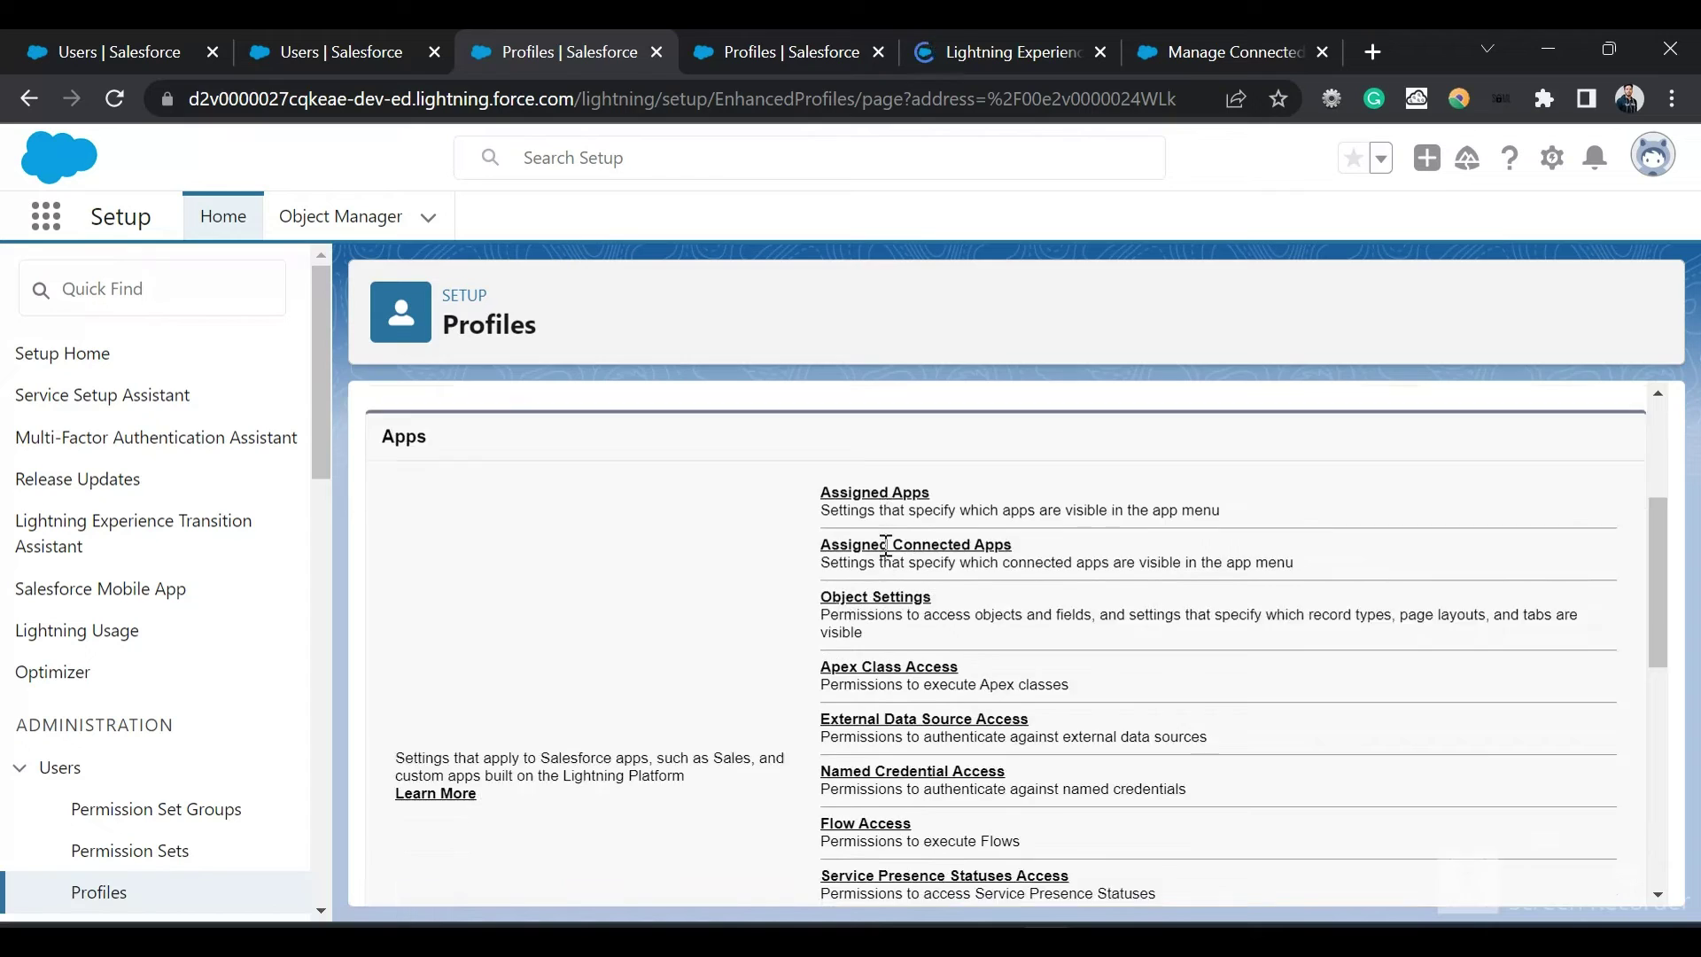
scroll(882, 543, "down", 1)
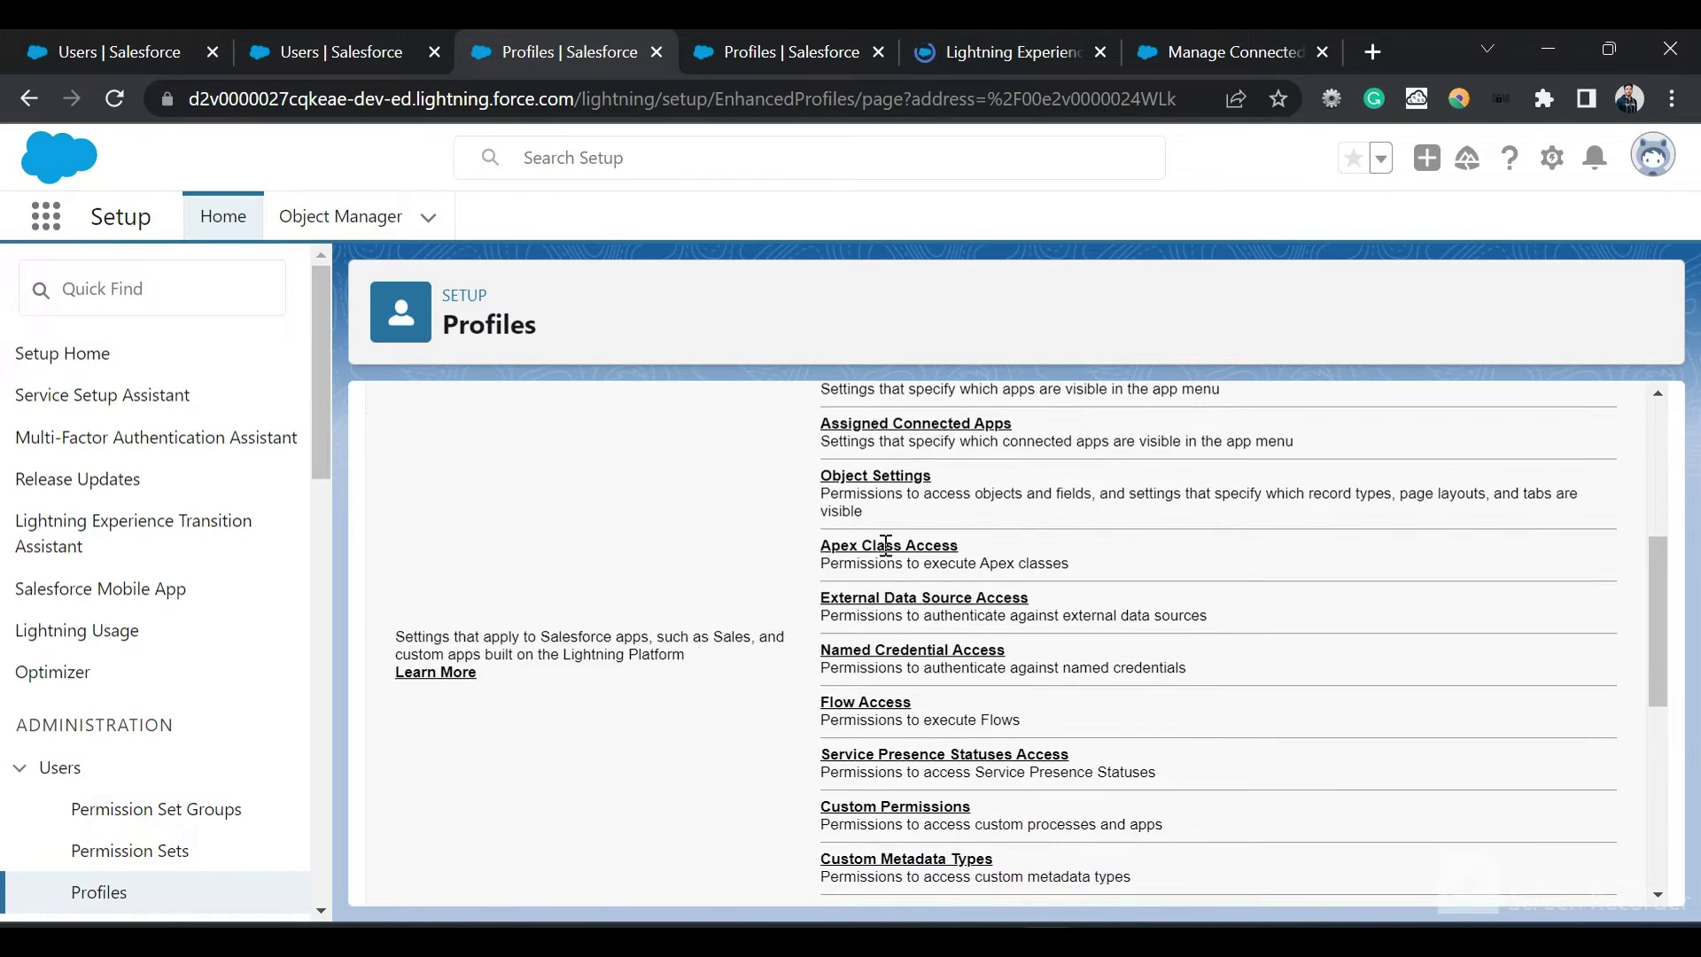
scroll(904, 700, "down", 2)
scroll(939, 602, "down", 1)
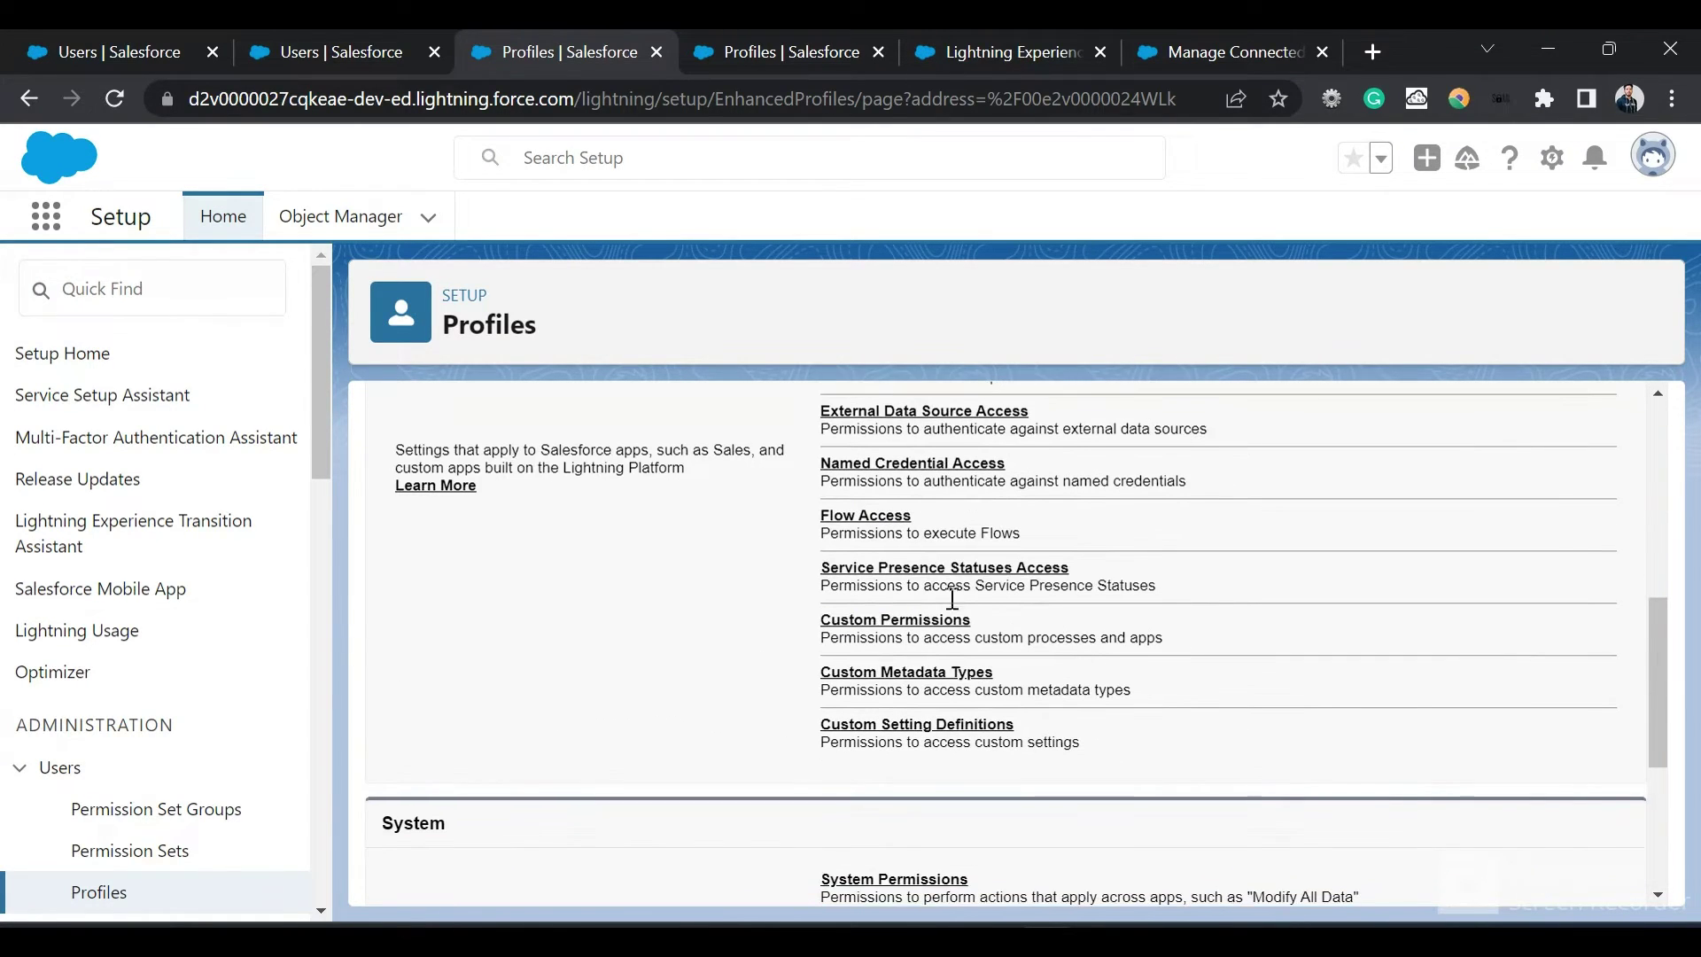
scroll(988, 679, "down", 1)
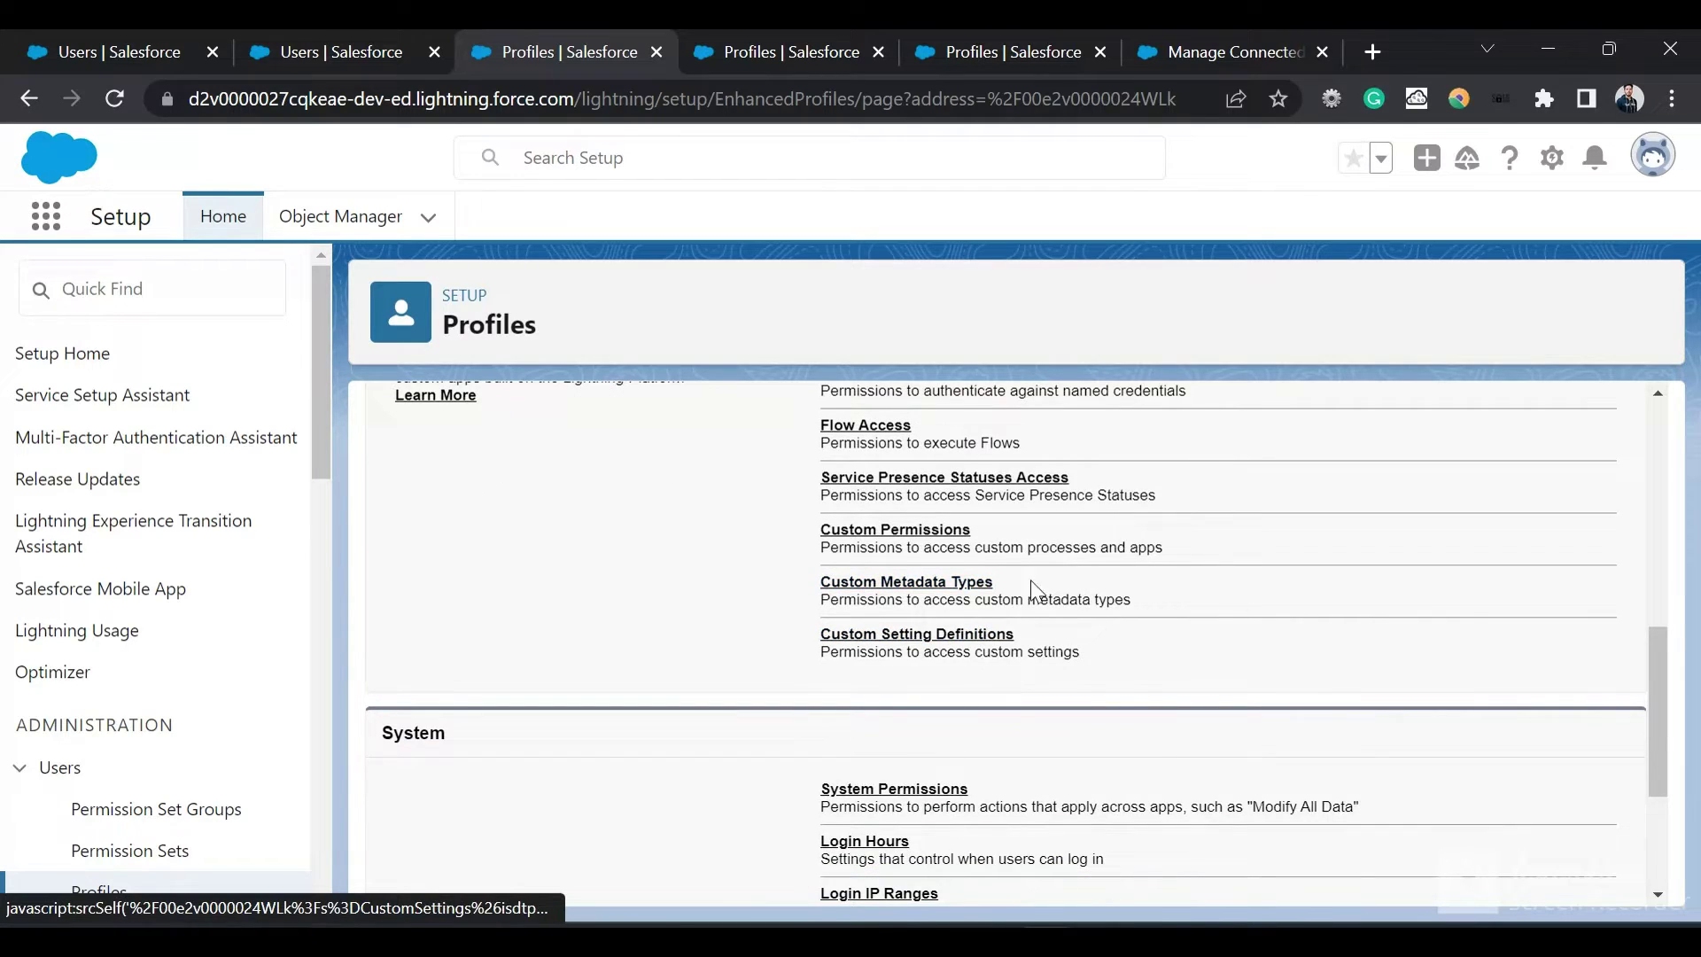
scroll(1144, 524, "down", 3)
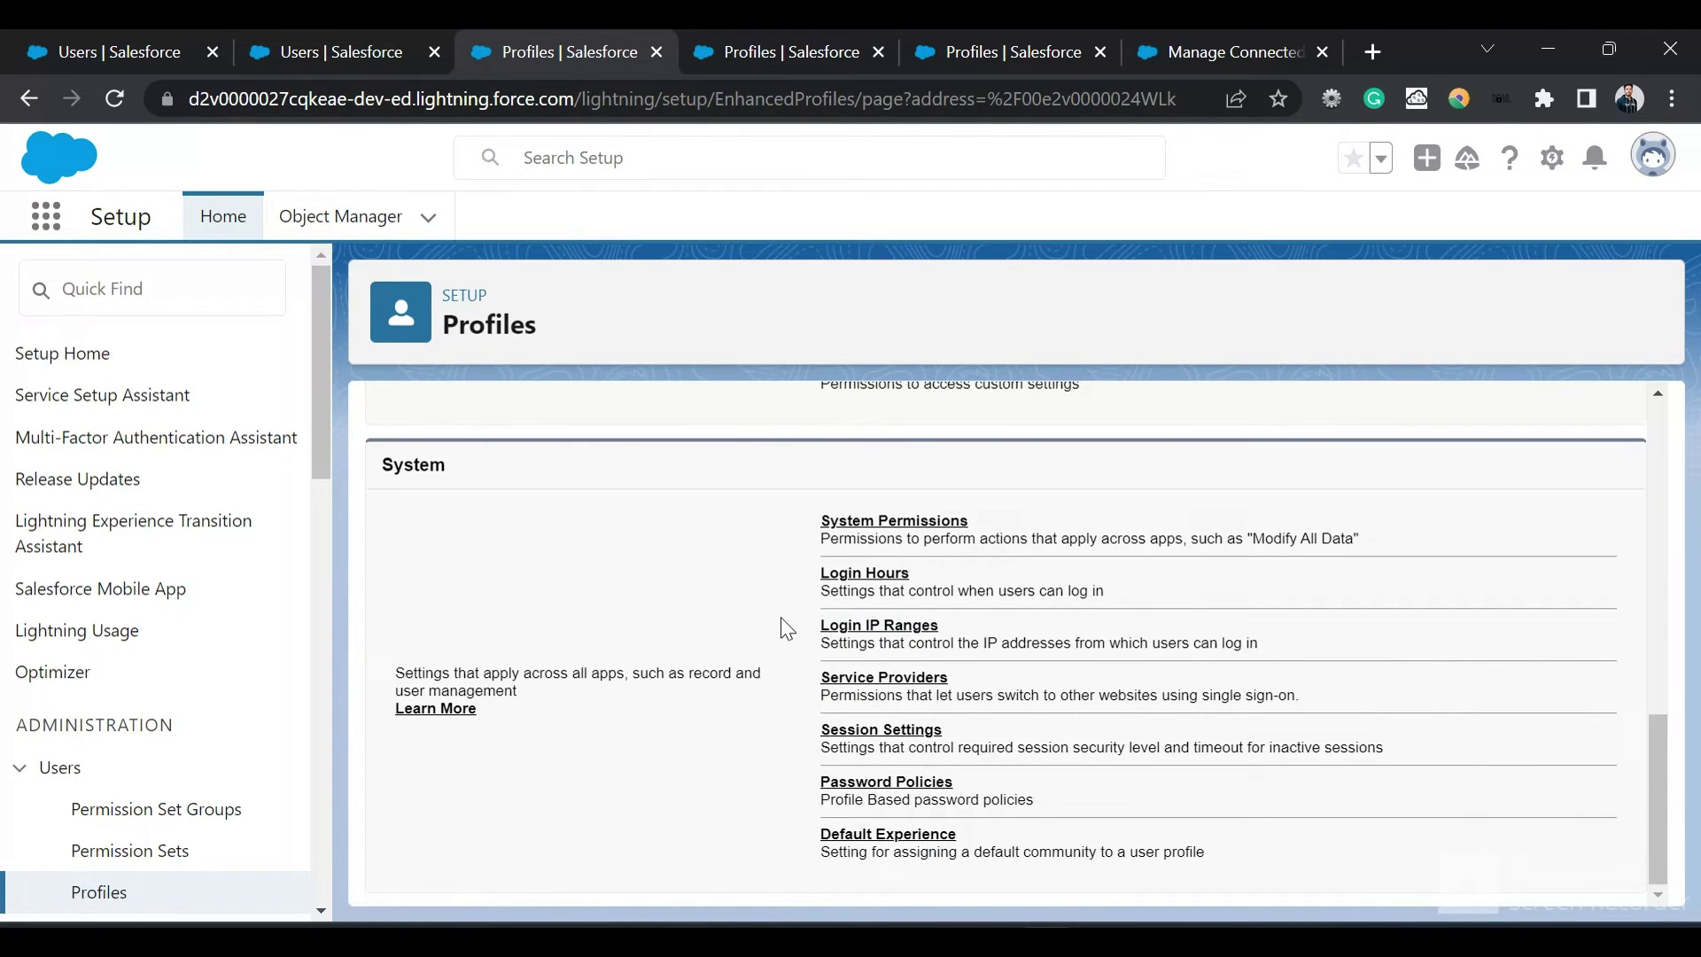
Check System Permissions, then review Object Settings, mostly No Access or Tab Hidden.
left_click(787, 36)
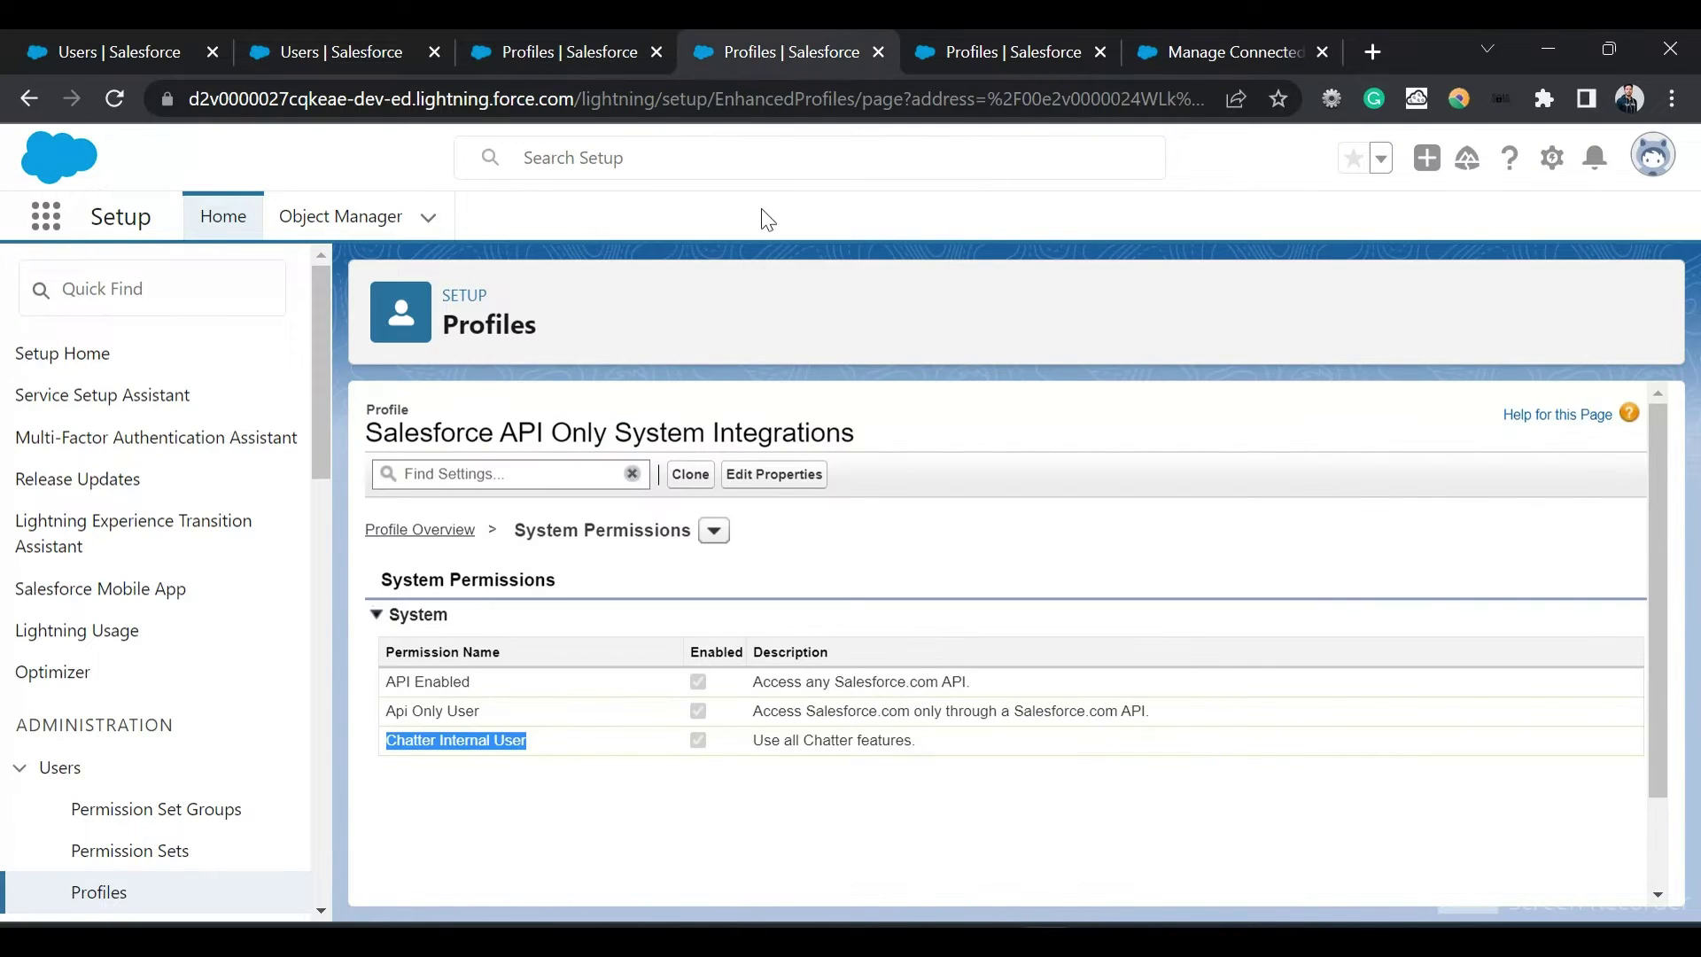
left_click(992, 36)
scroll(723, 630, "down", 7)
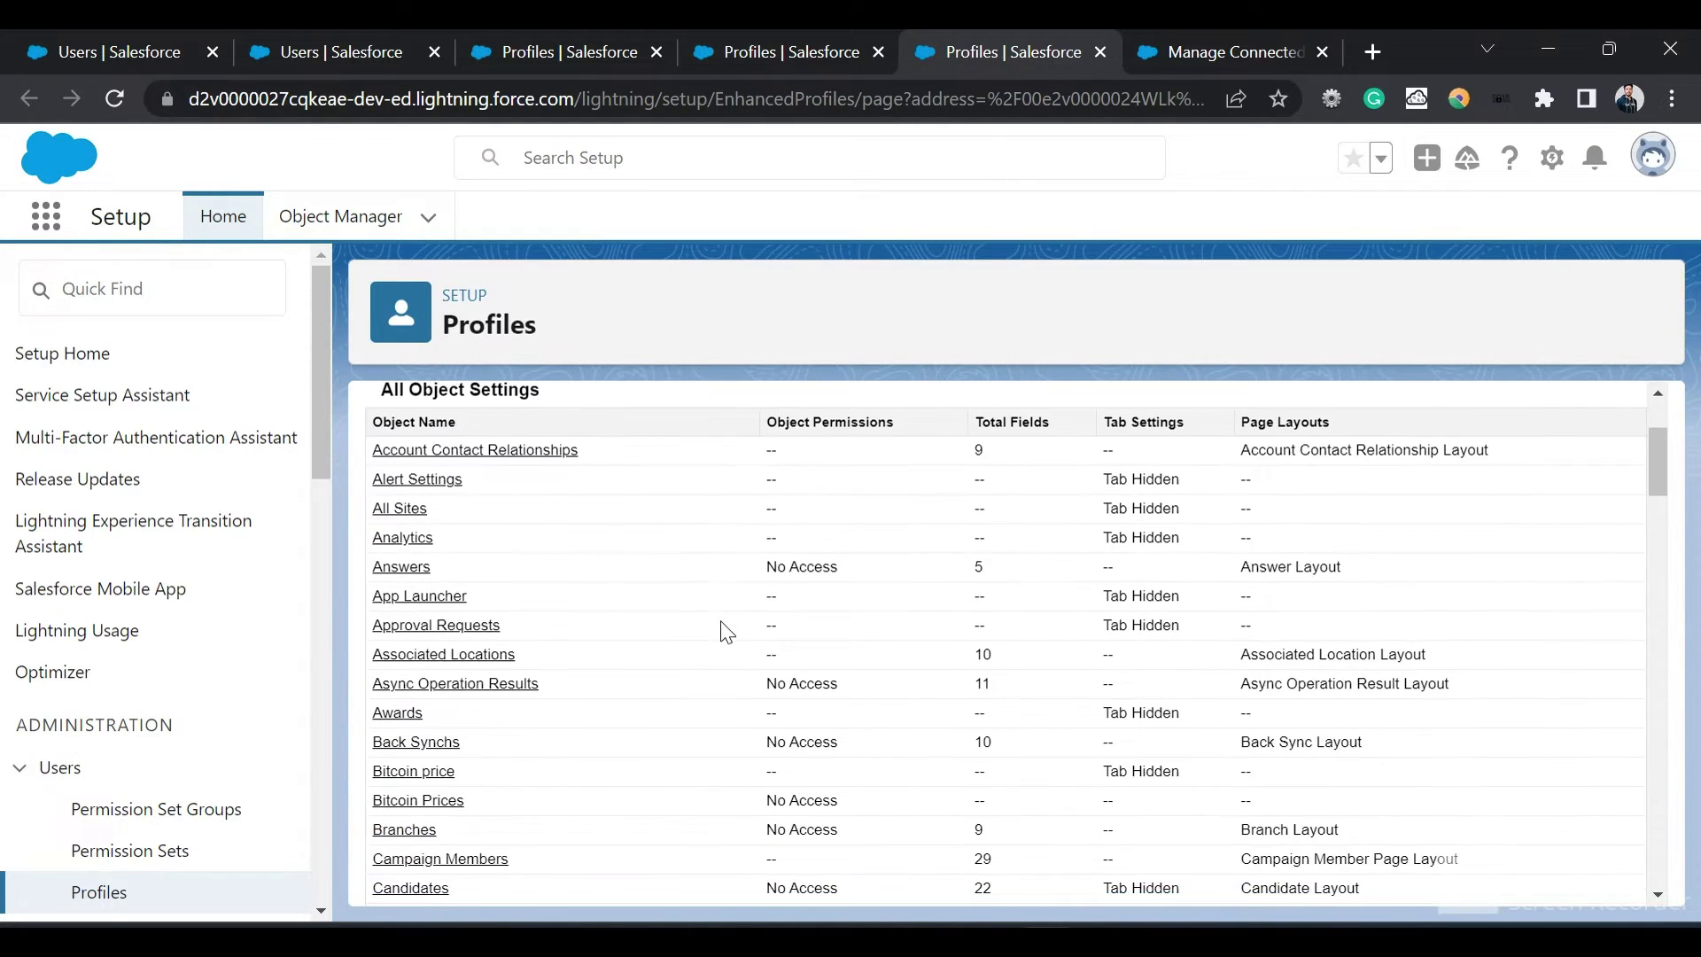
scroll(726, 630, "down", 12)
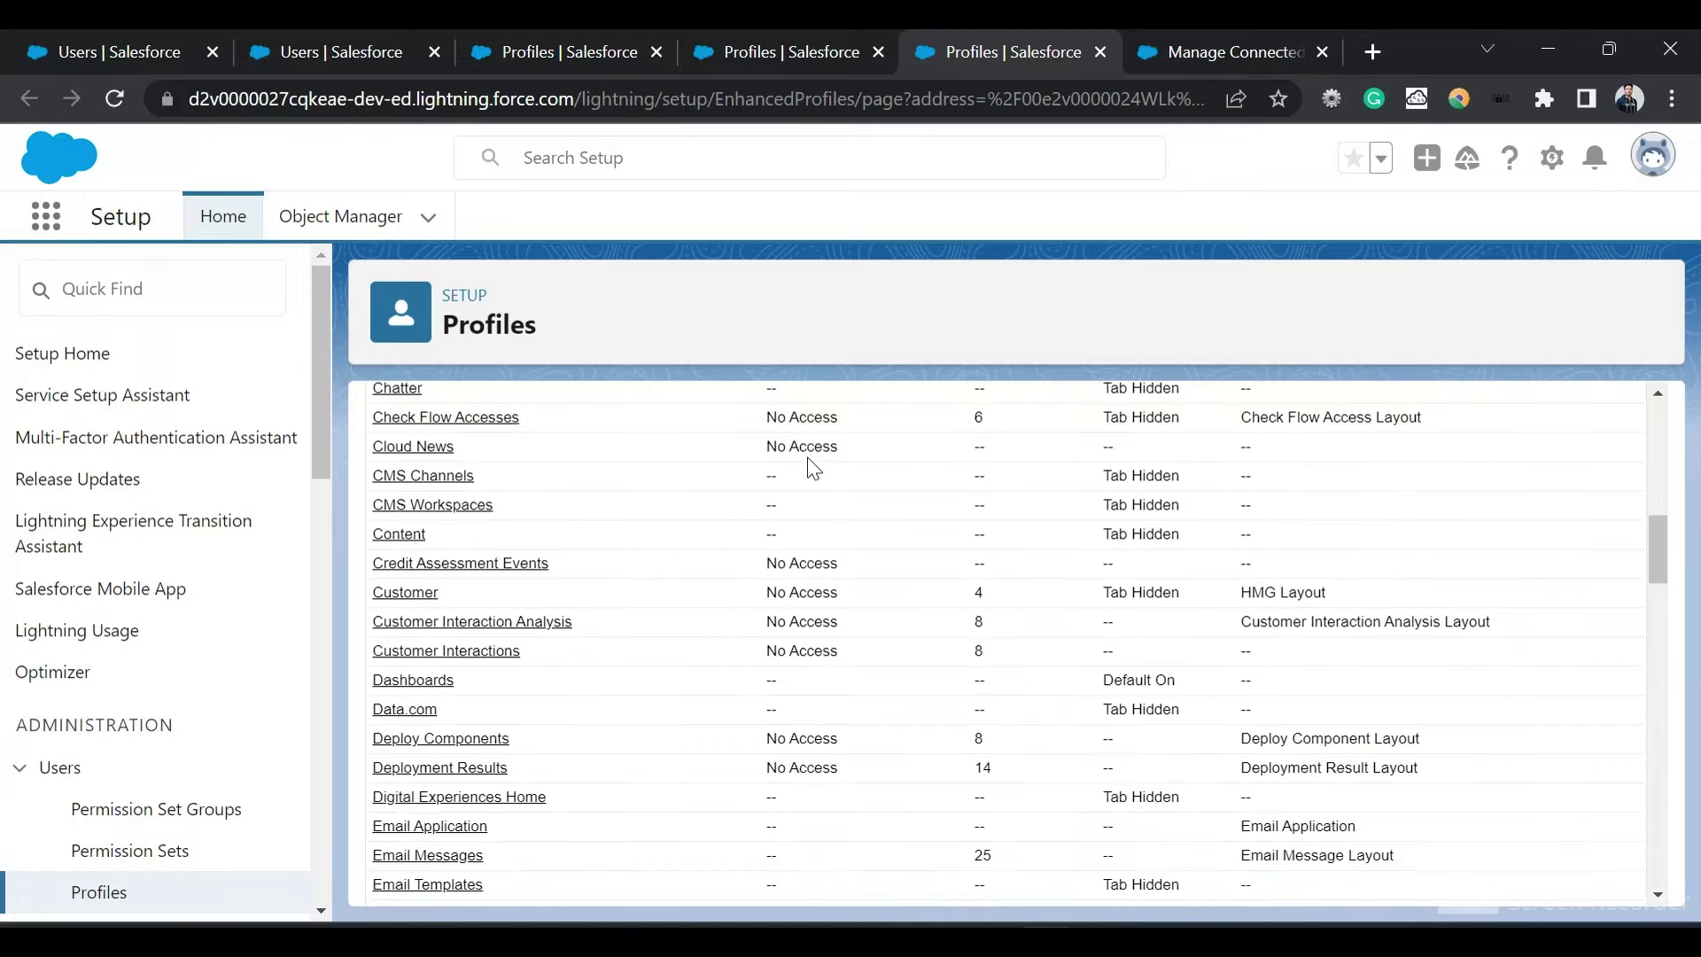
scroll(1027, 613, "up", 20)
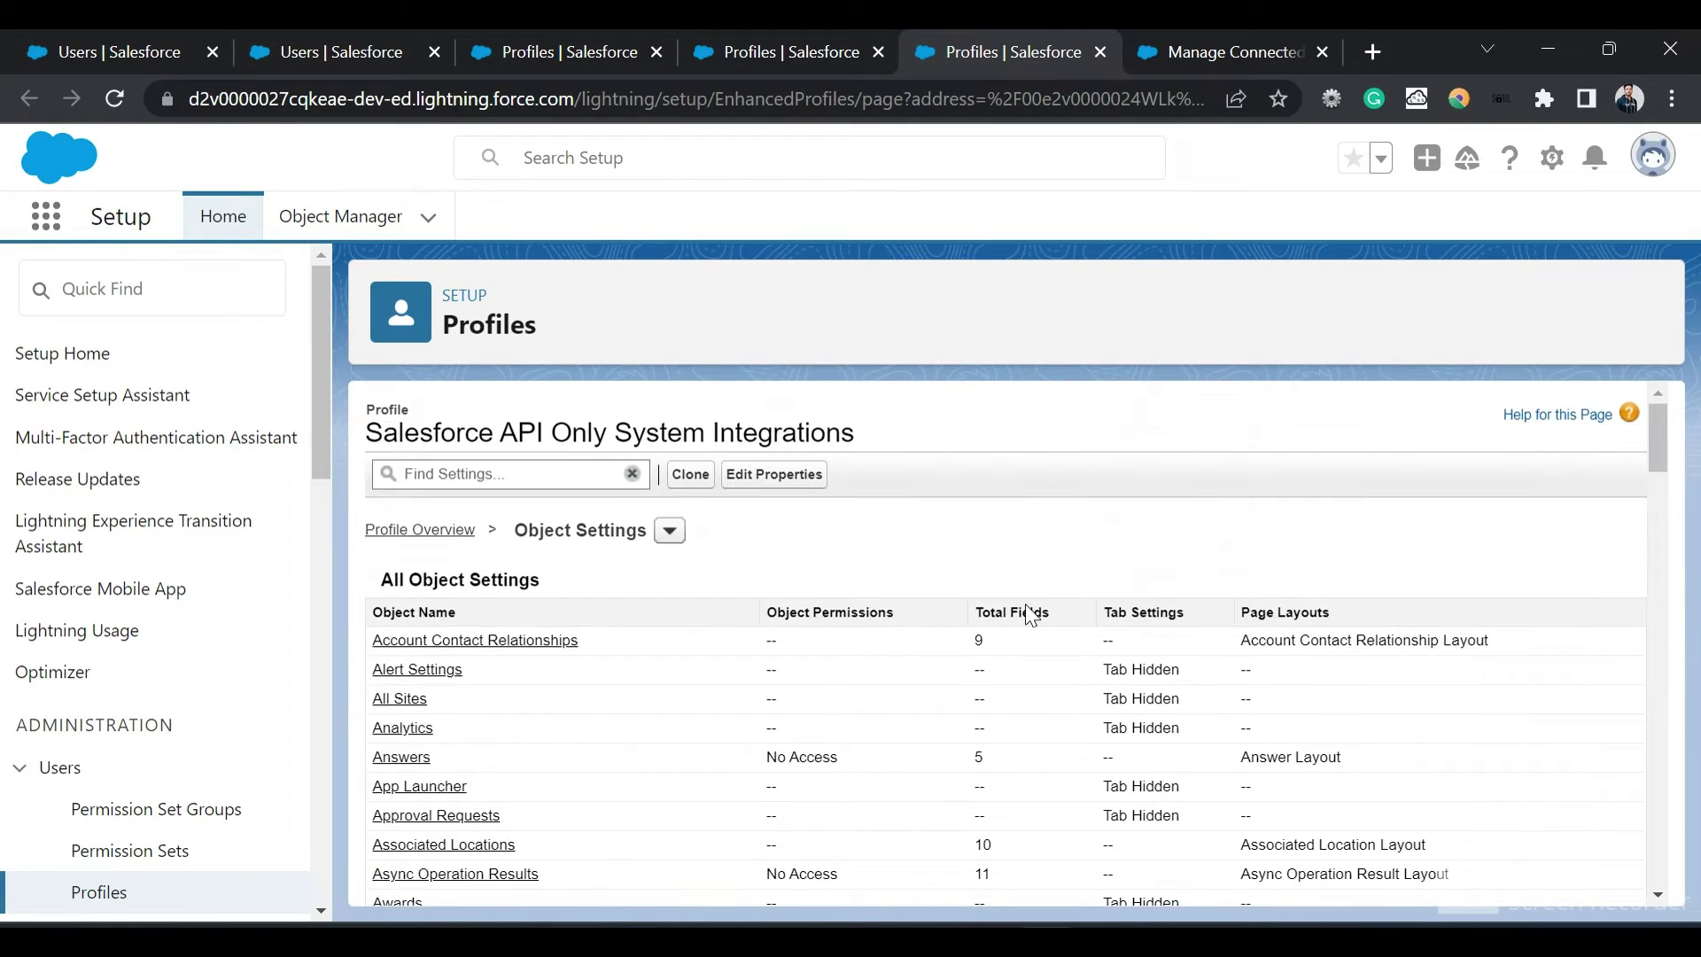
scroll(1029, 613, "down", 5)
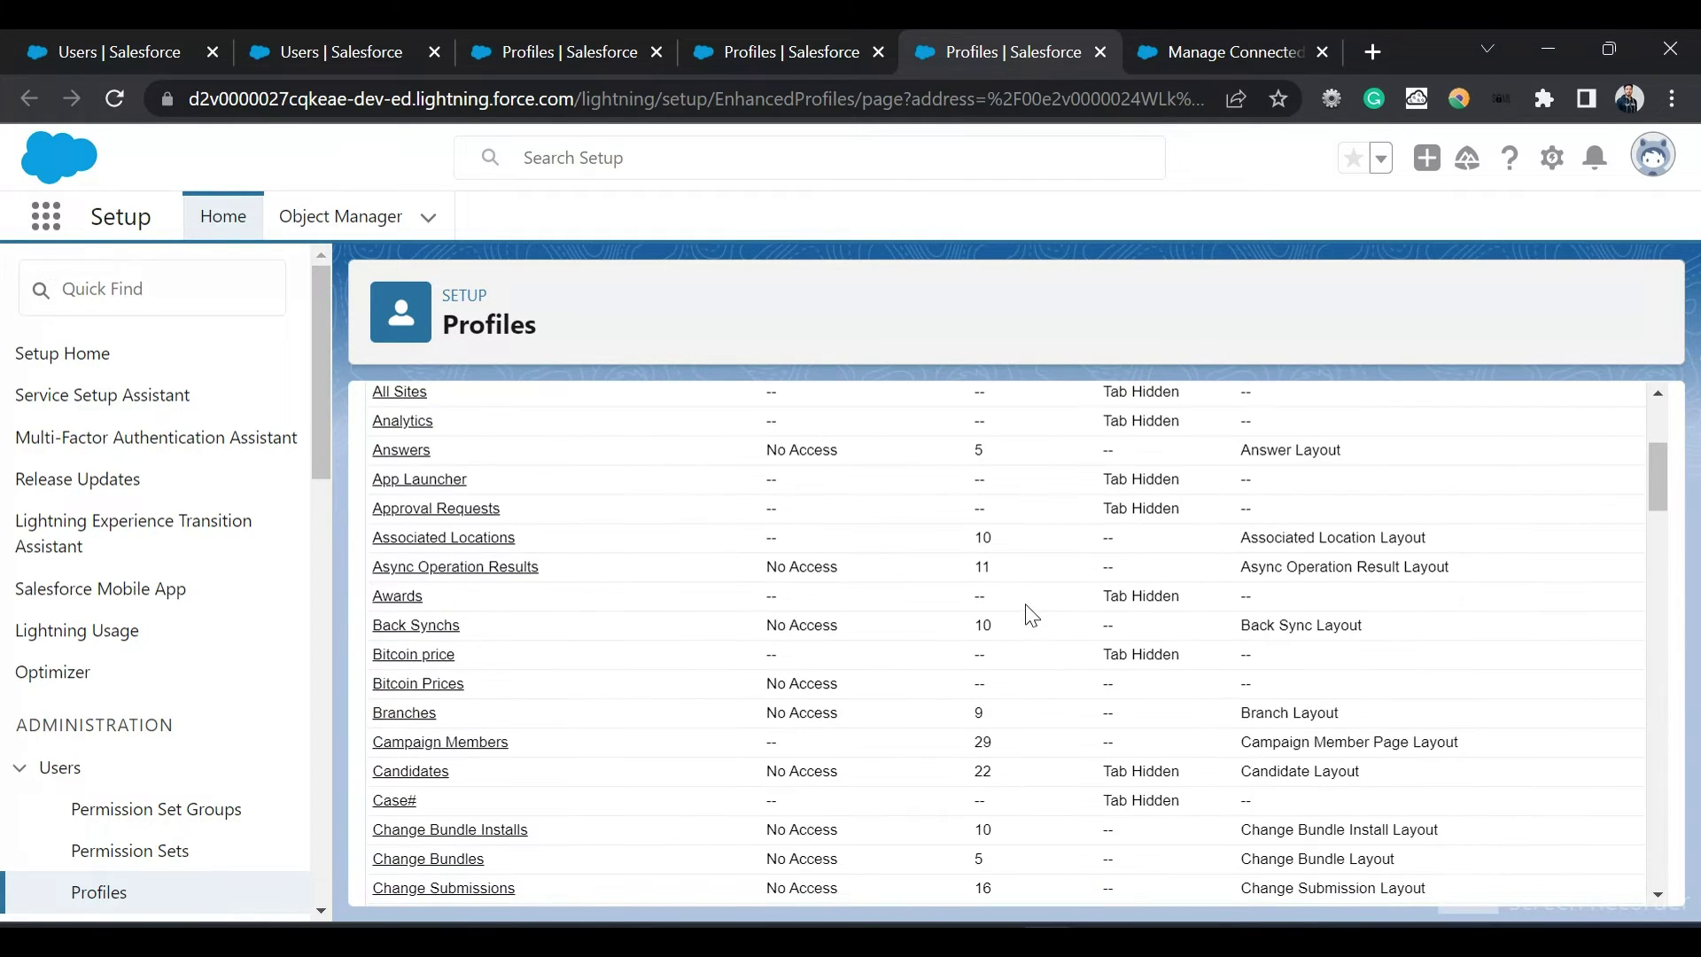
scroll(1030, 614, "down", 3)
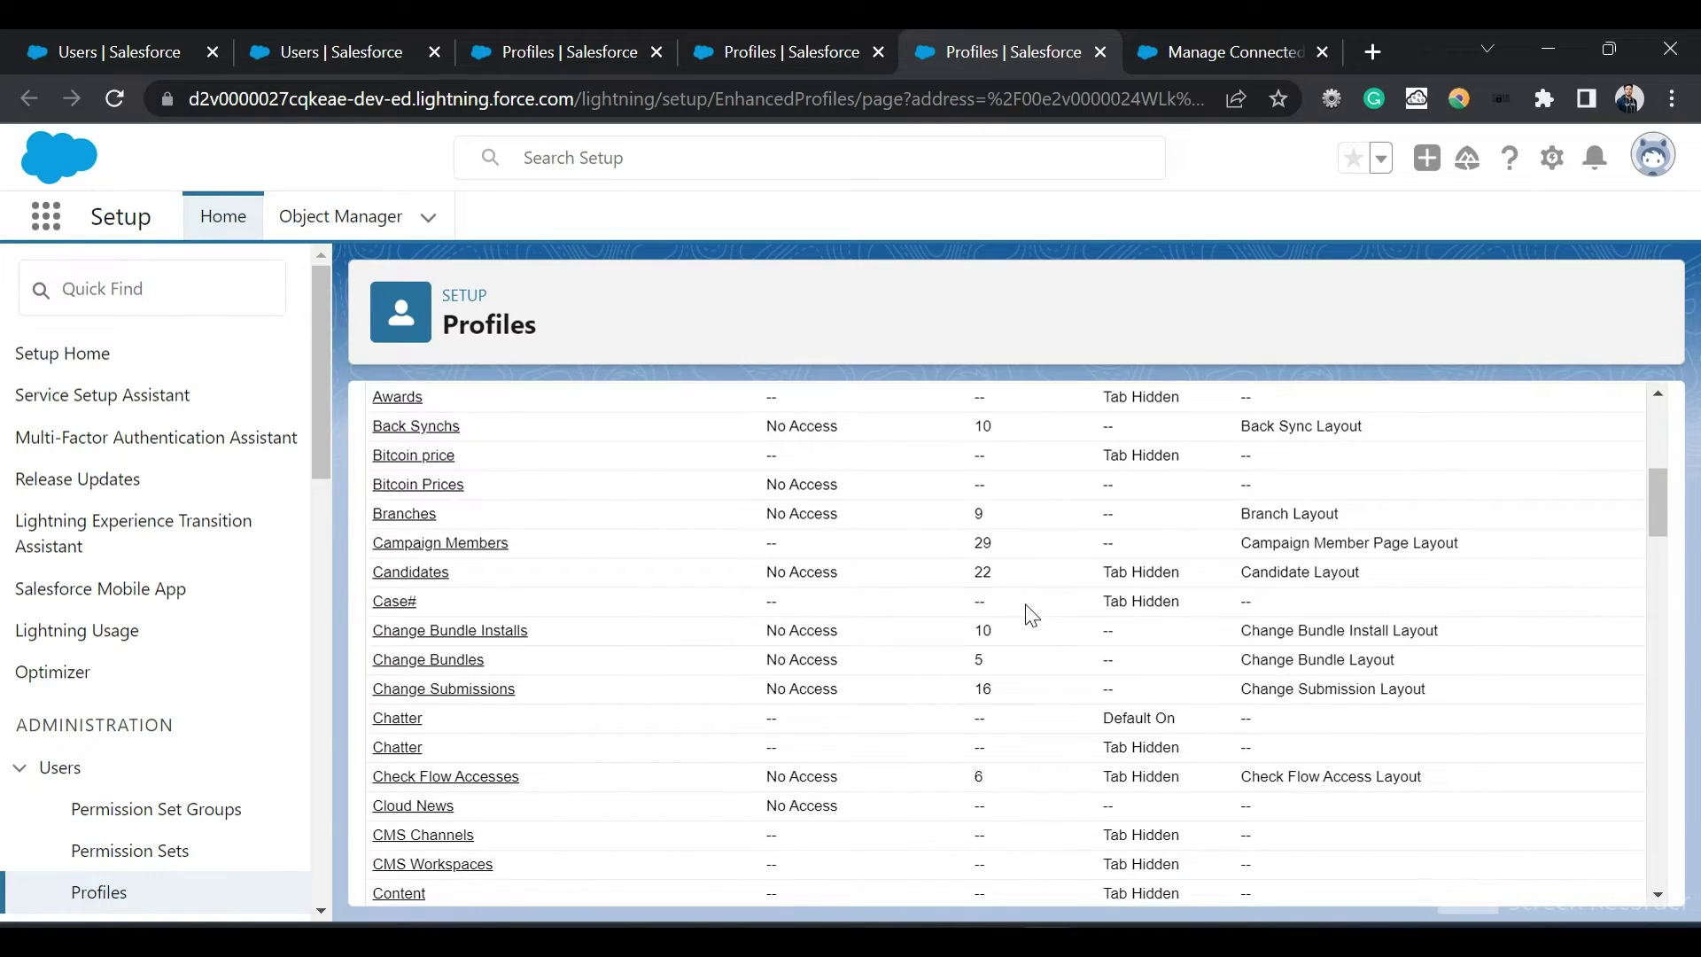
scroll(1030, 614, "down", 3)
scroll(1030, 614, "down", 5)
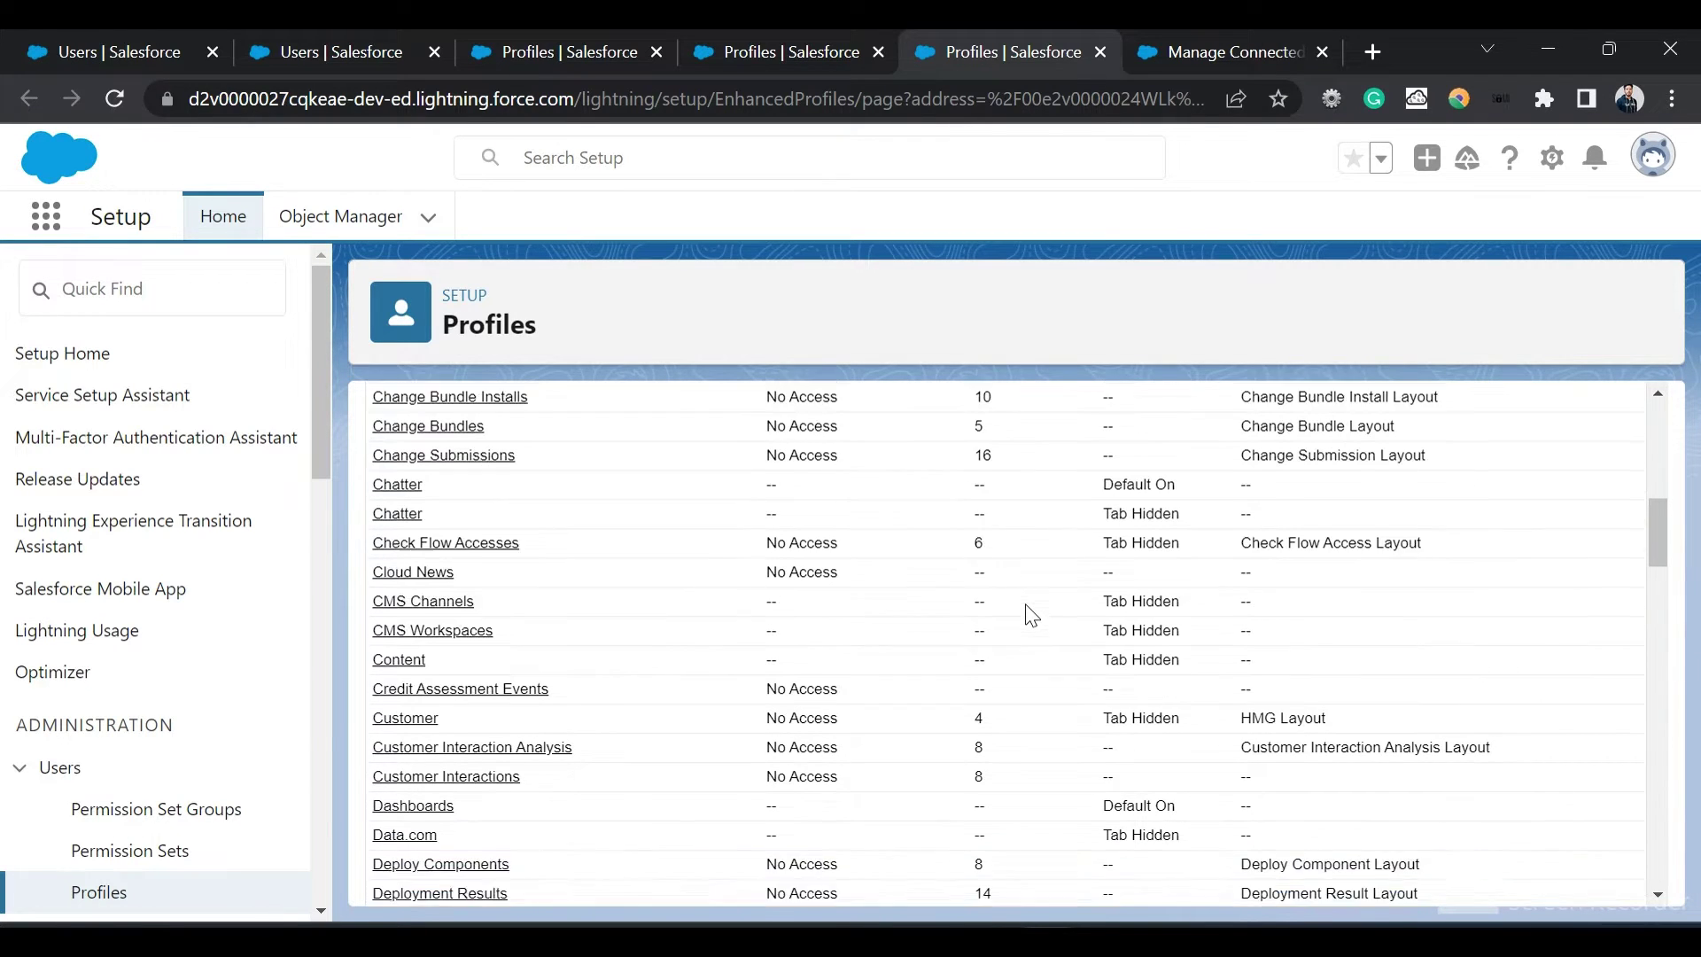
scroll(1030, 614, "down", 12)
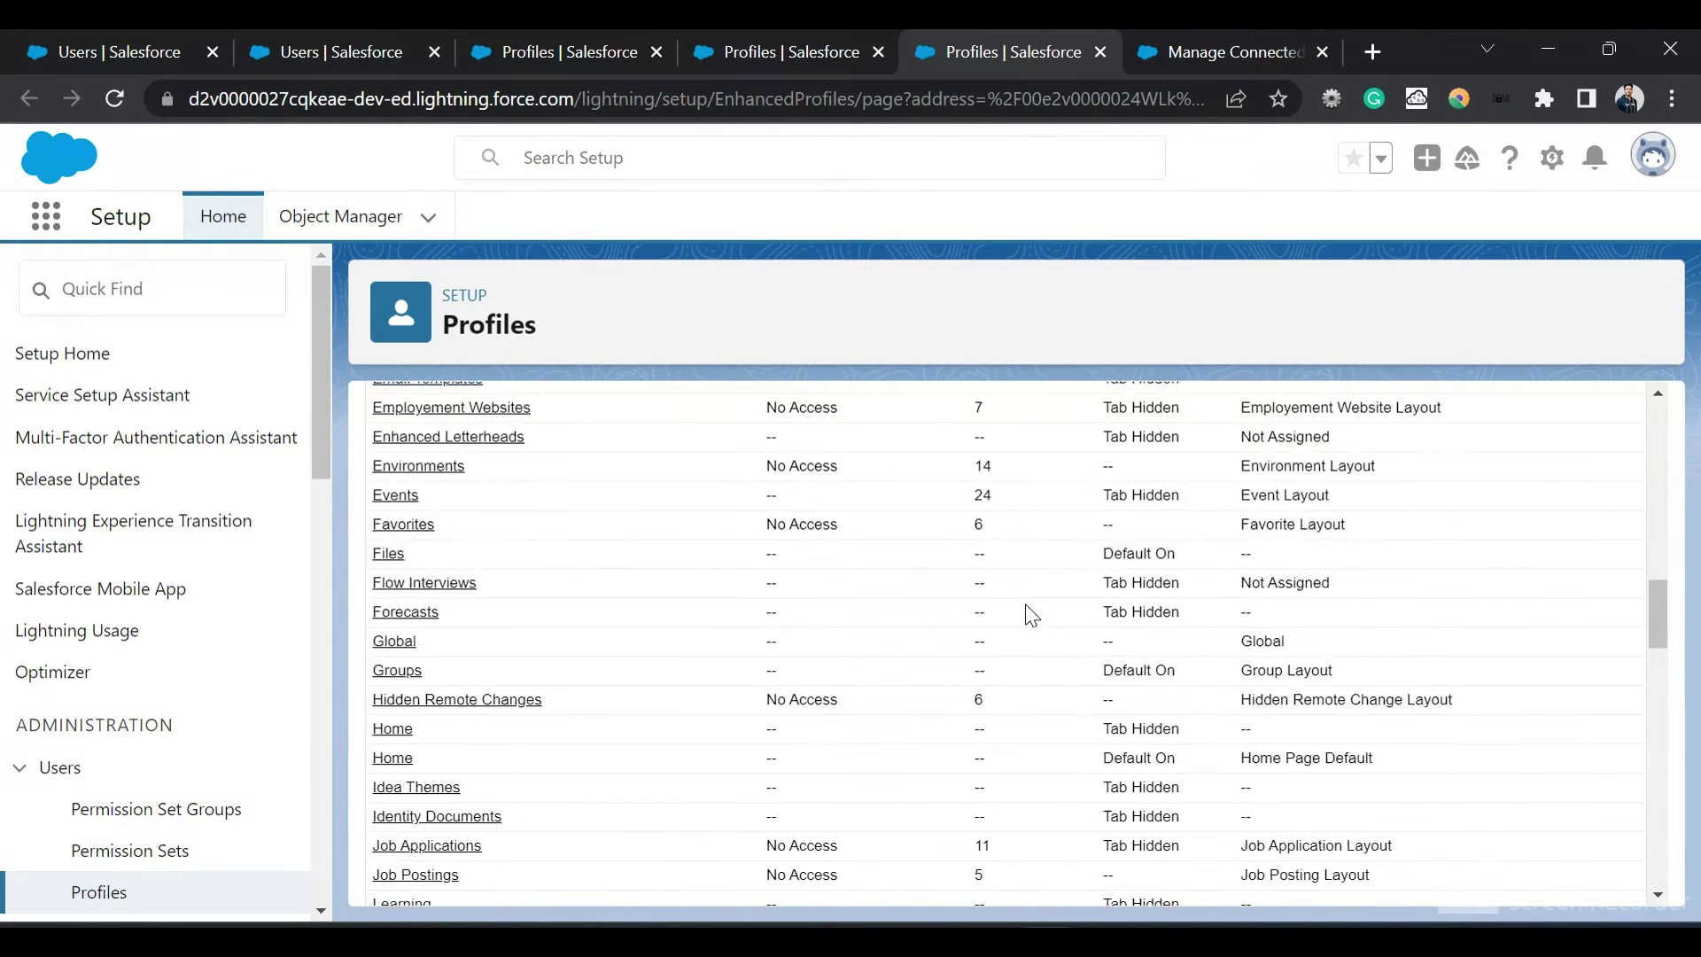
scroll(1030, 614, "up", 20)
scroll(1030, 614, "up", 4)
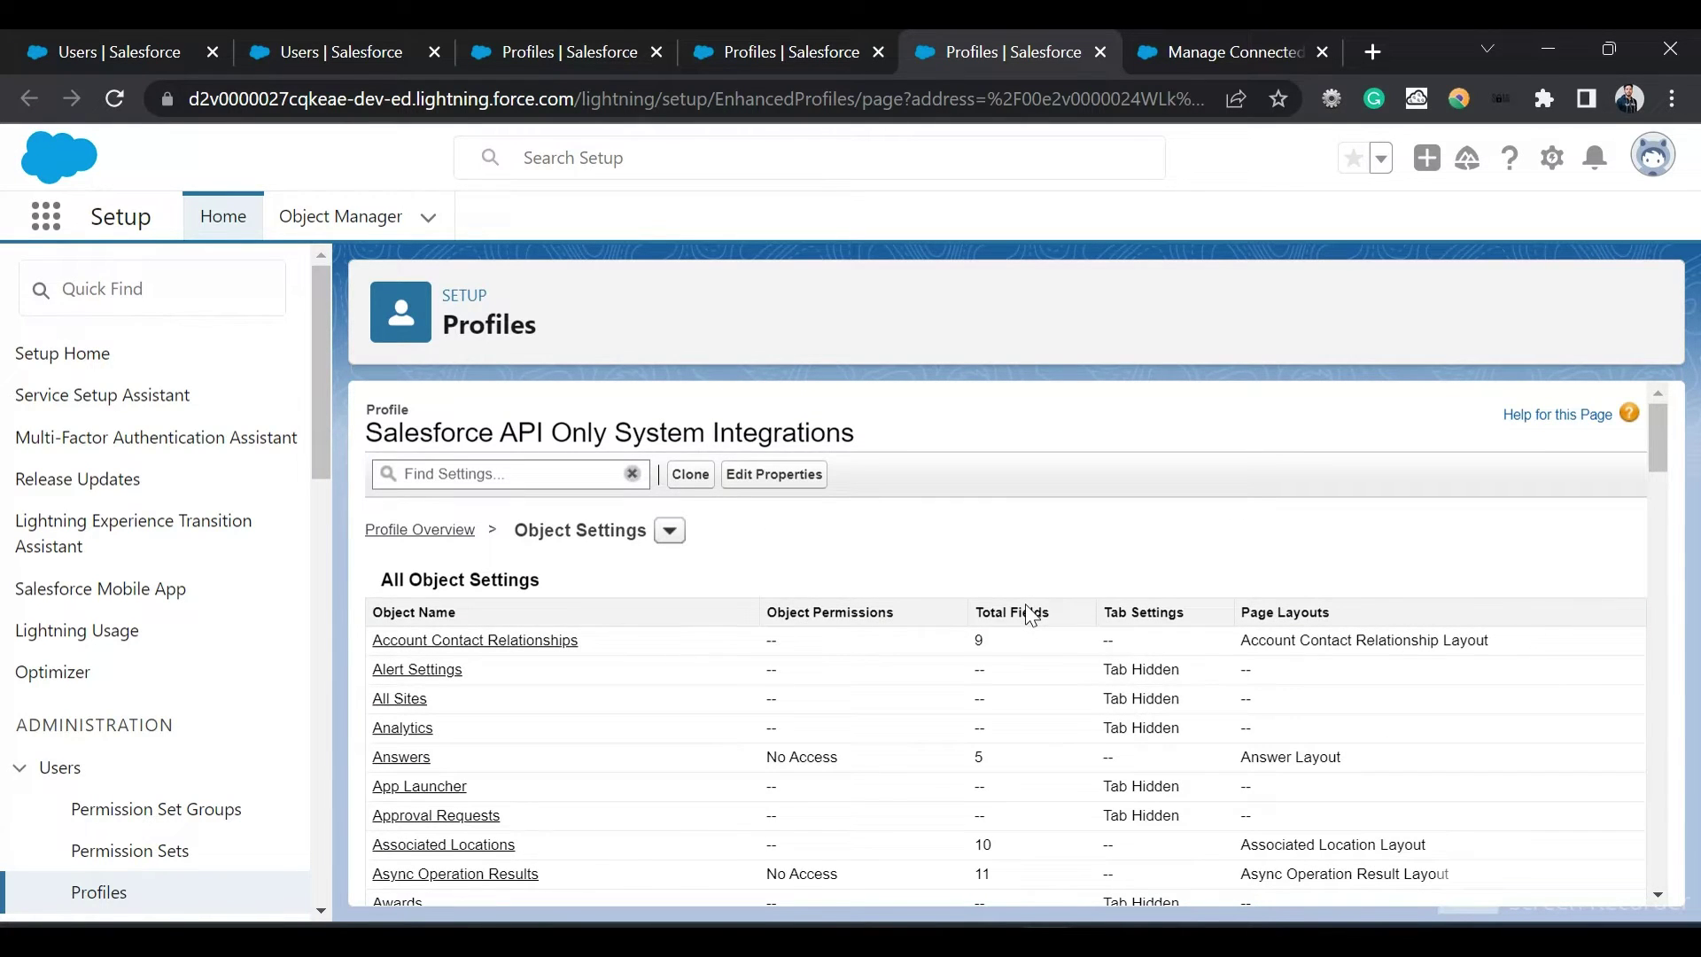
scroll(1030, 614, "down", 3)
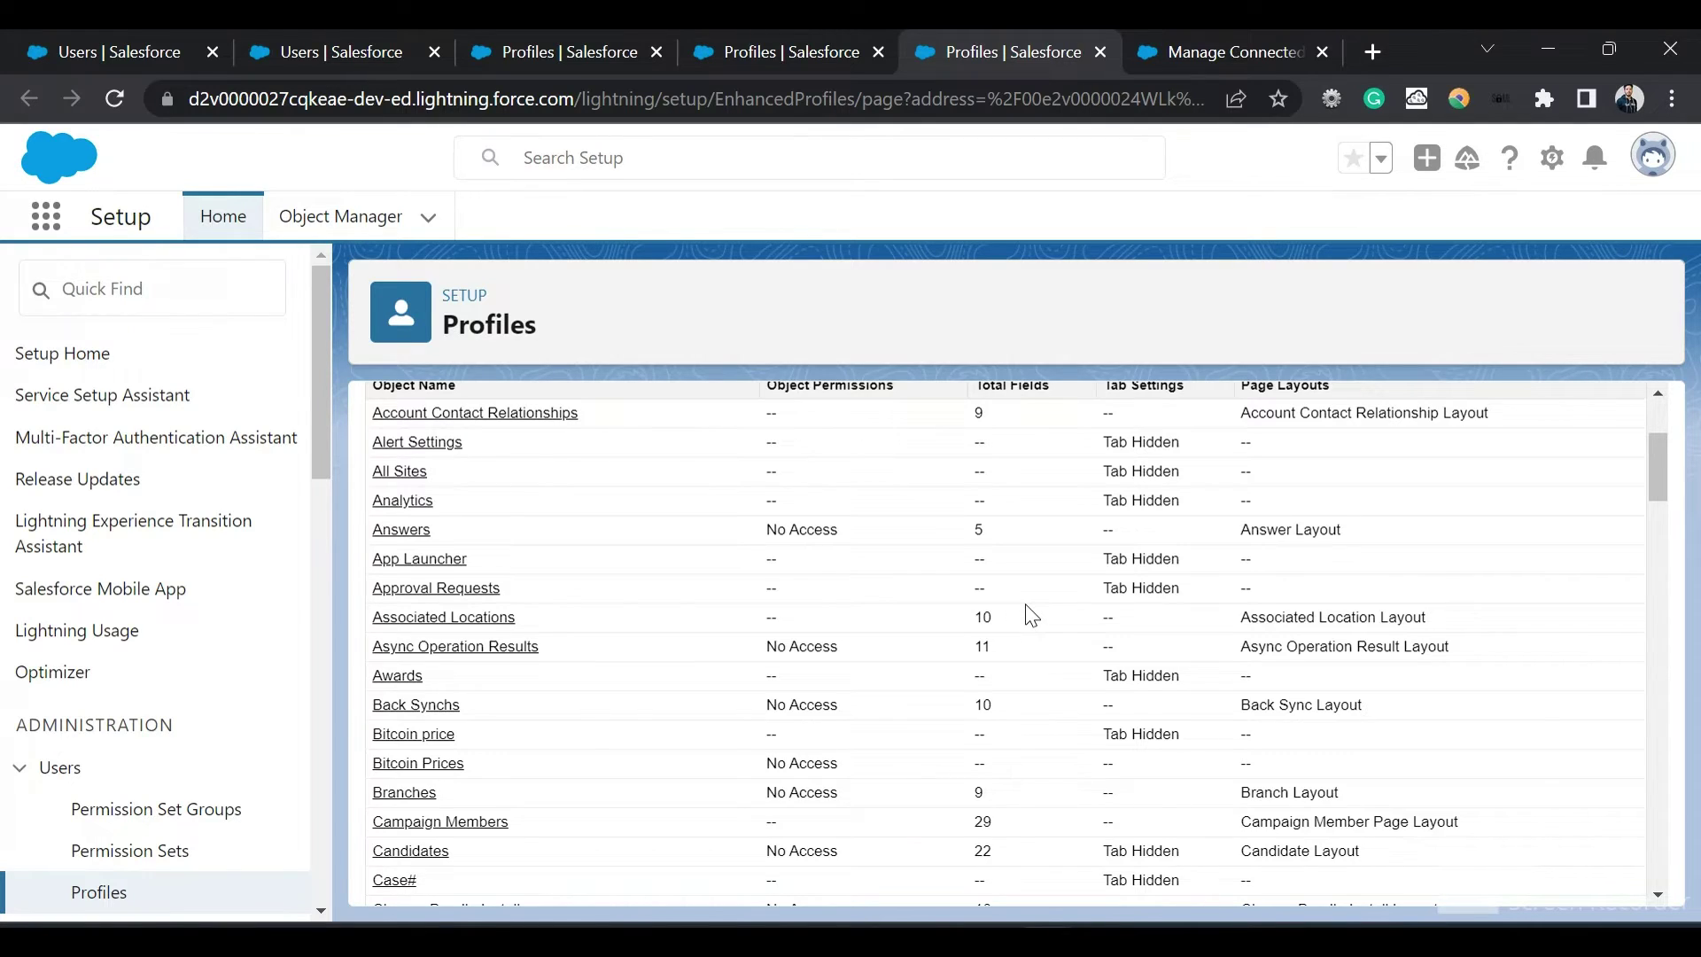
scroll(1030, 614, "up", 3)
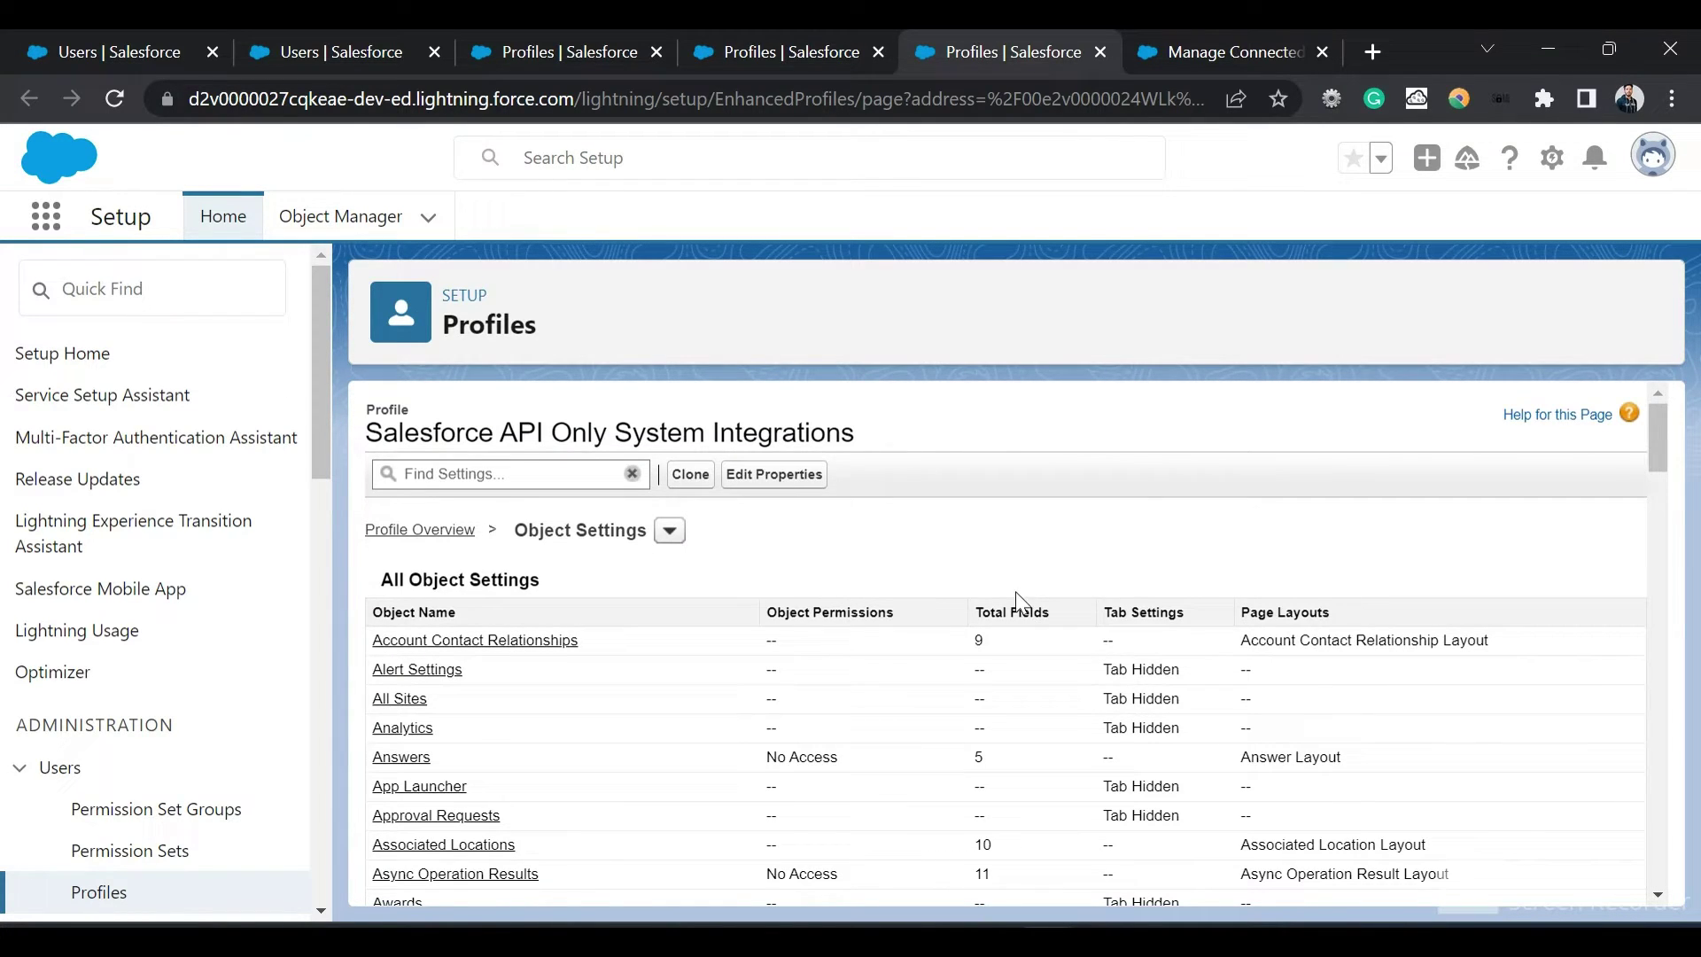
Create permission set 'Test Integration USer license' using the Salesforce API Integration license.
left_click(183, 279)
type("permissi")
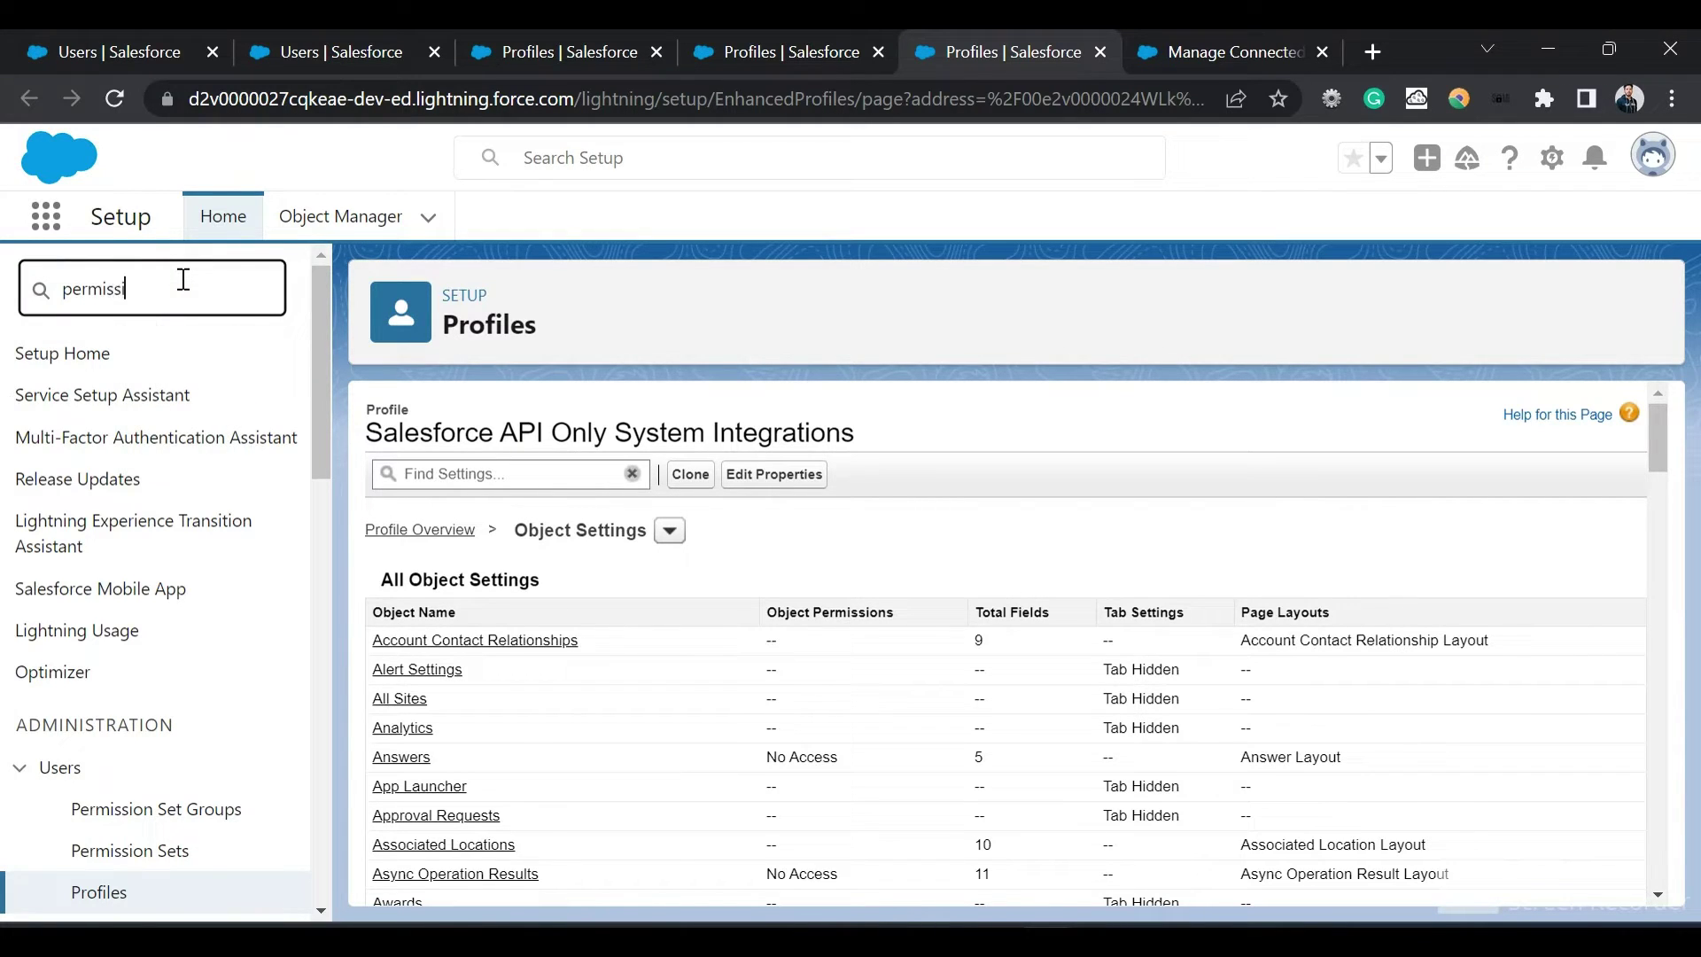
left_click(154, 438)
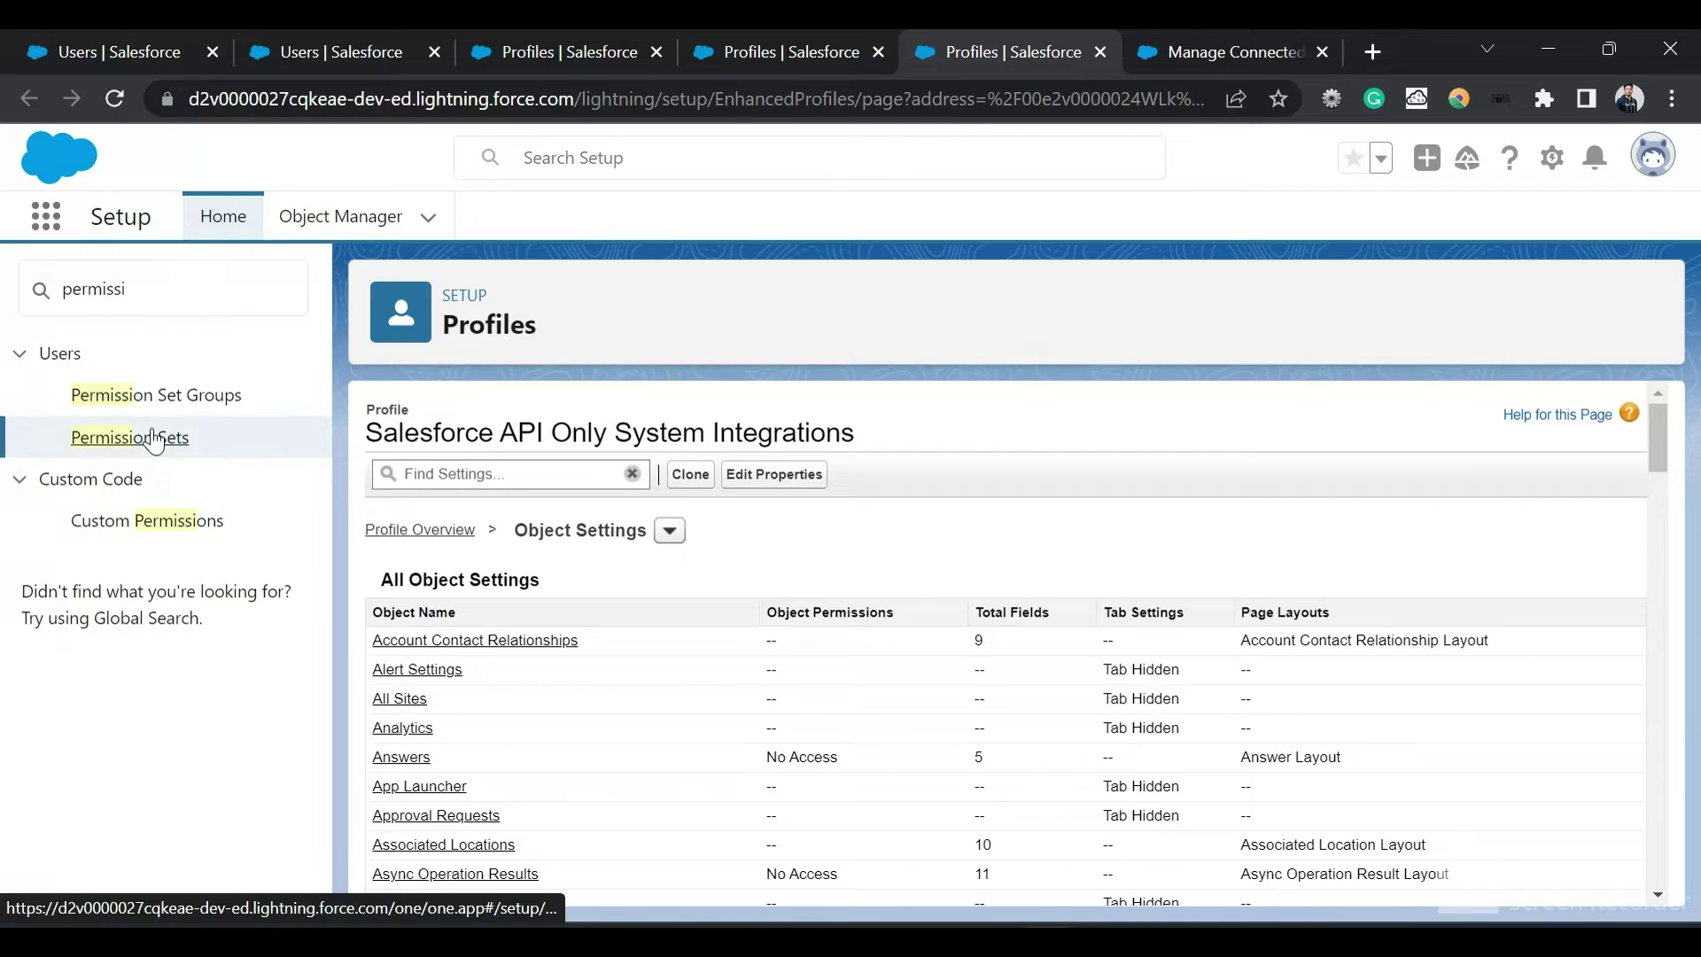
left_click(396, 595)
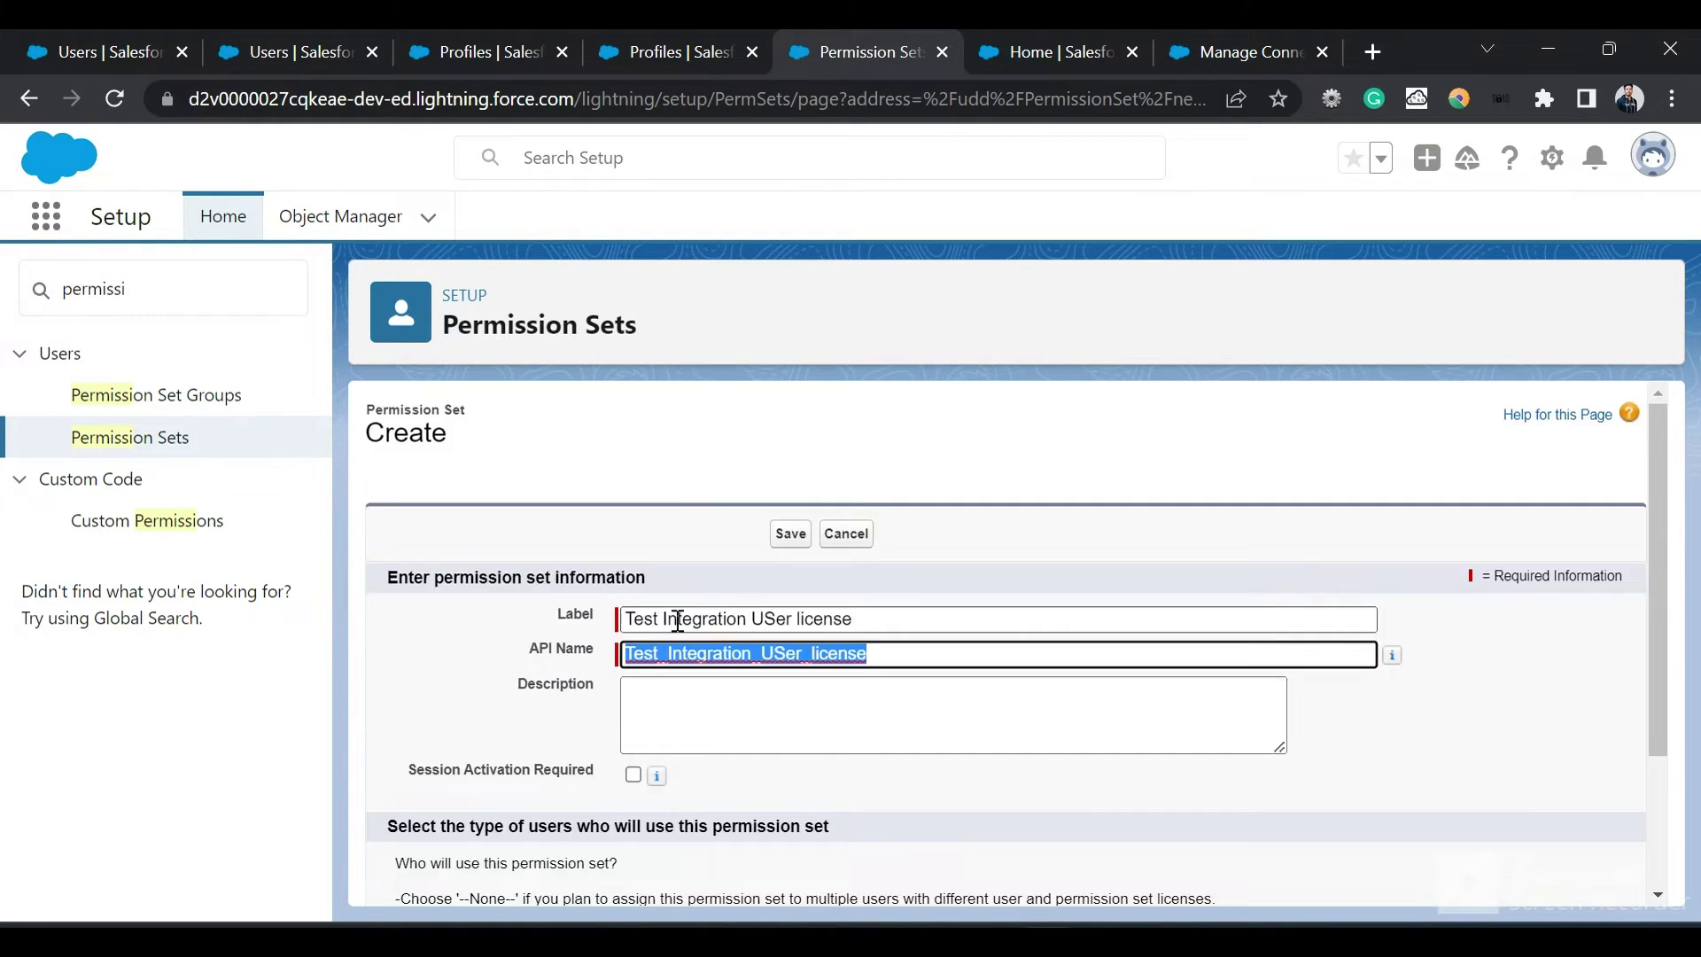
scroll(677, 649, "down", 2)
left_click(678, 806)
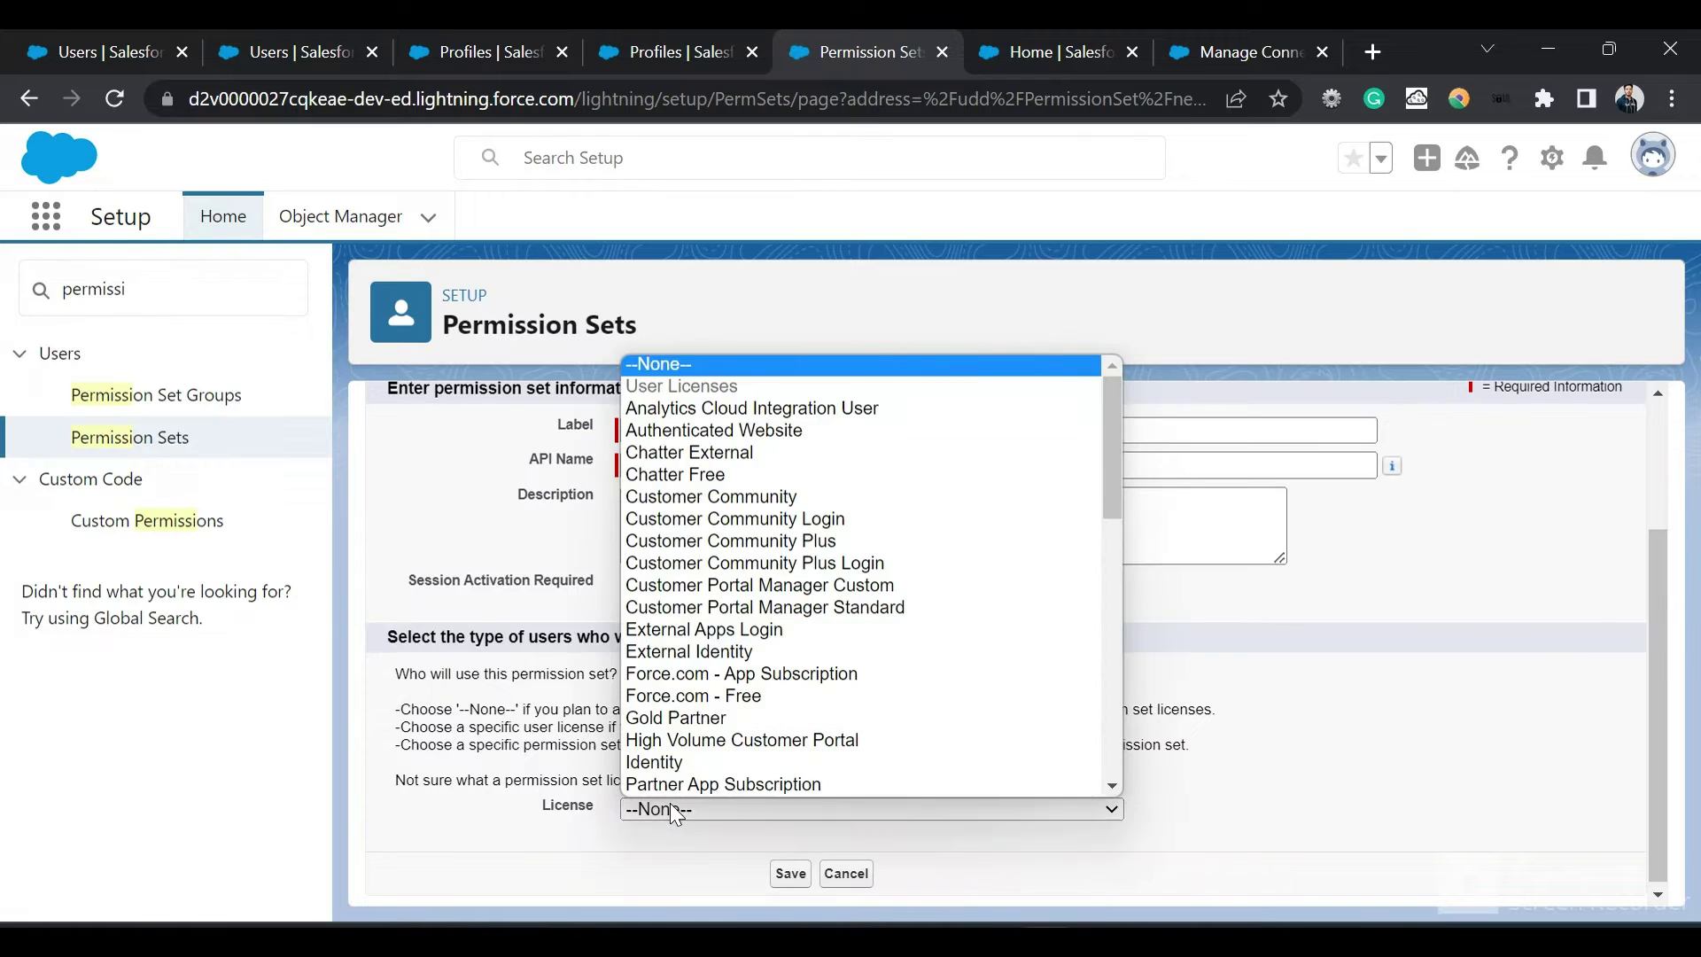
scroll(827, 491, "down", 5)
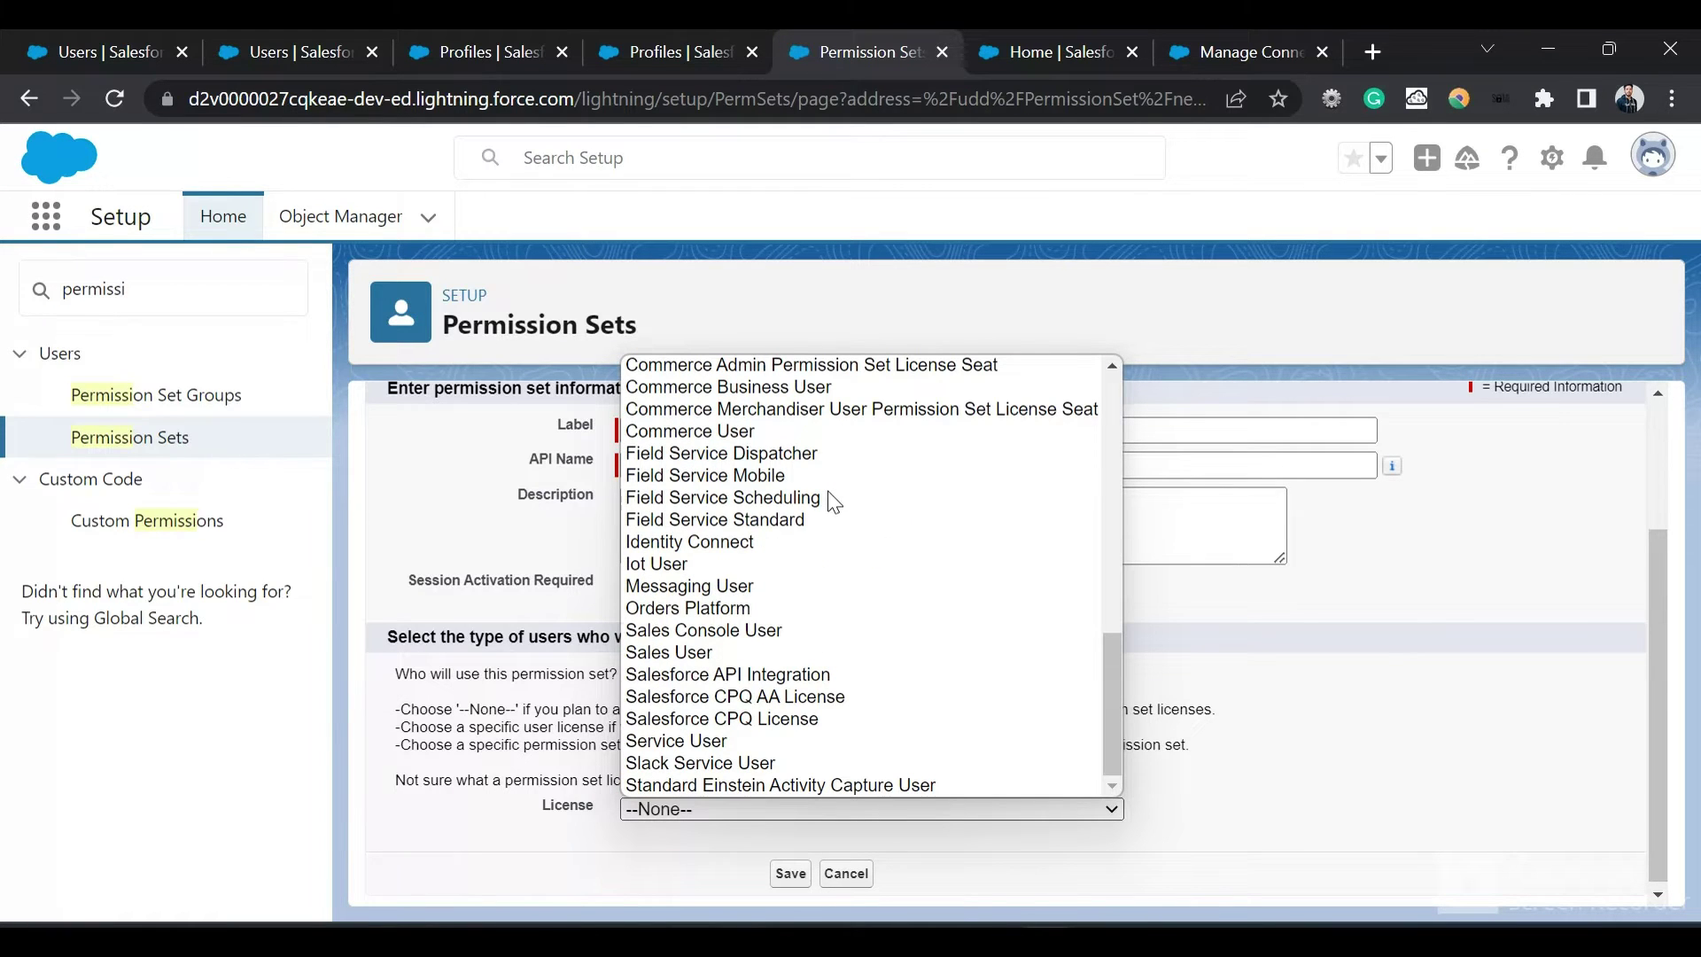
left_click(810, 673)
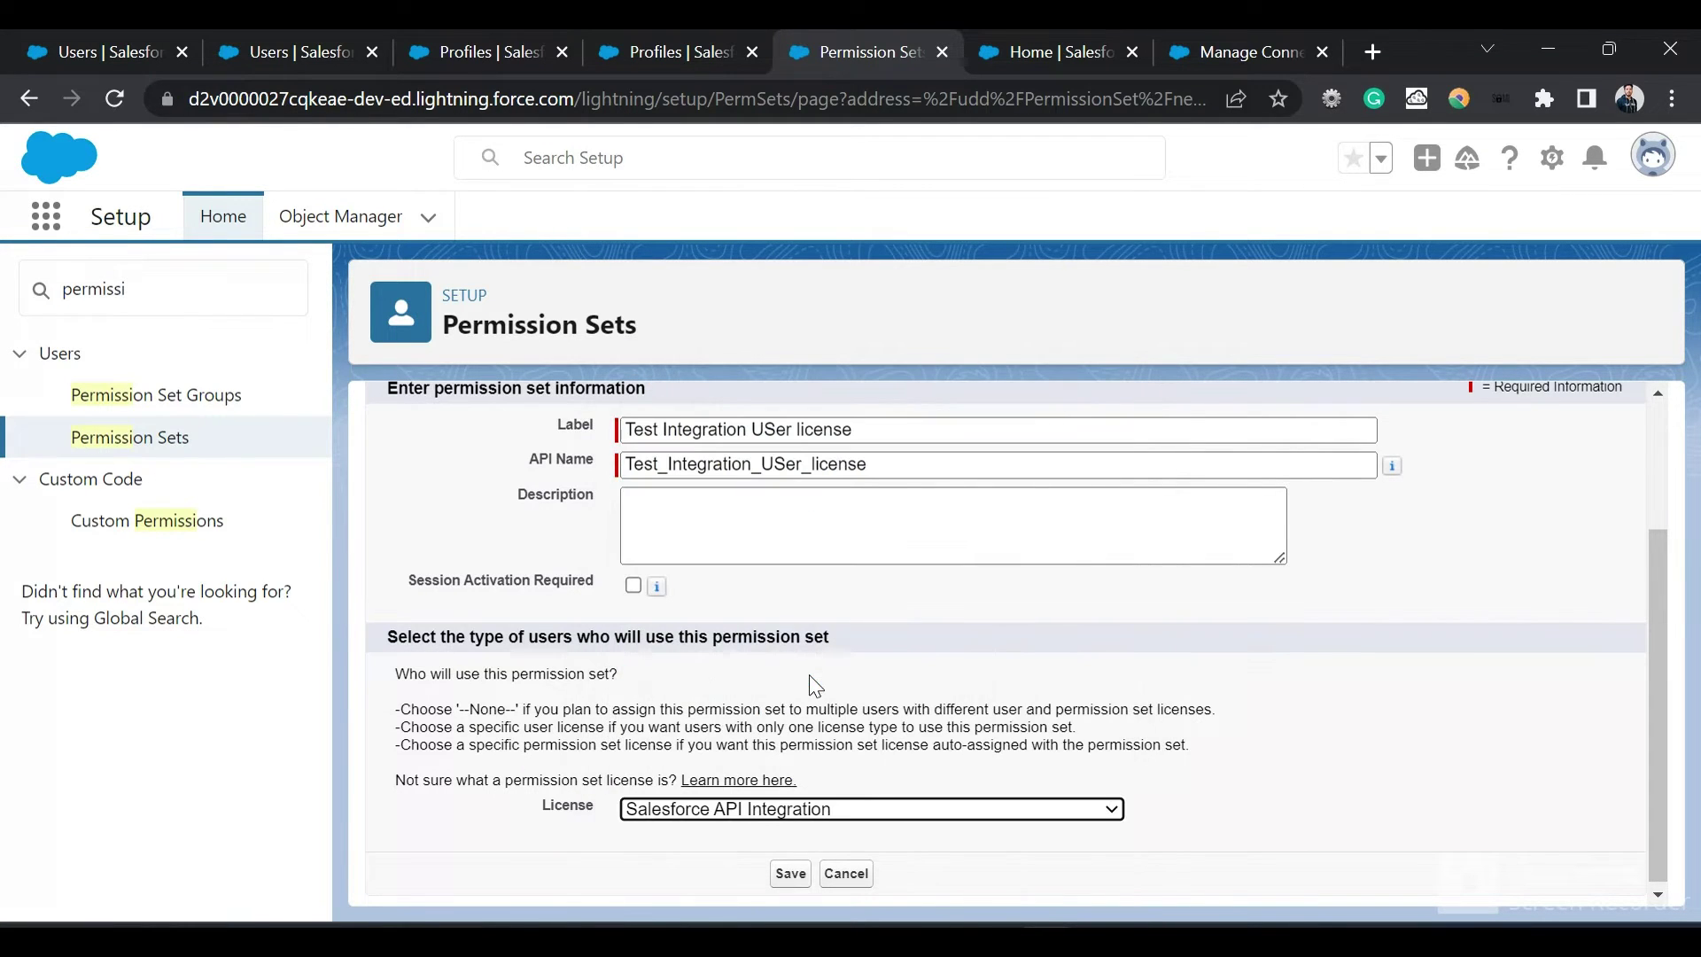
scroll(864, 699, "up", 2)
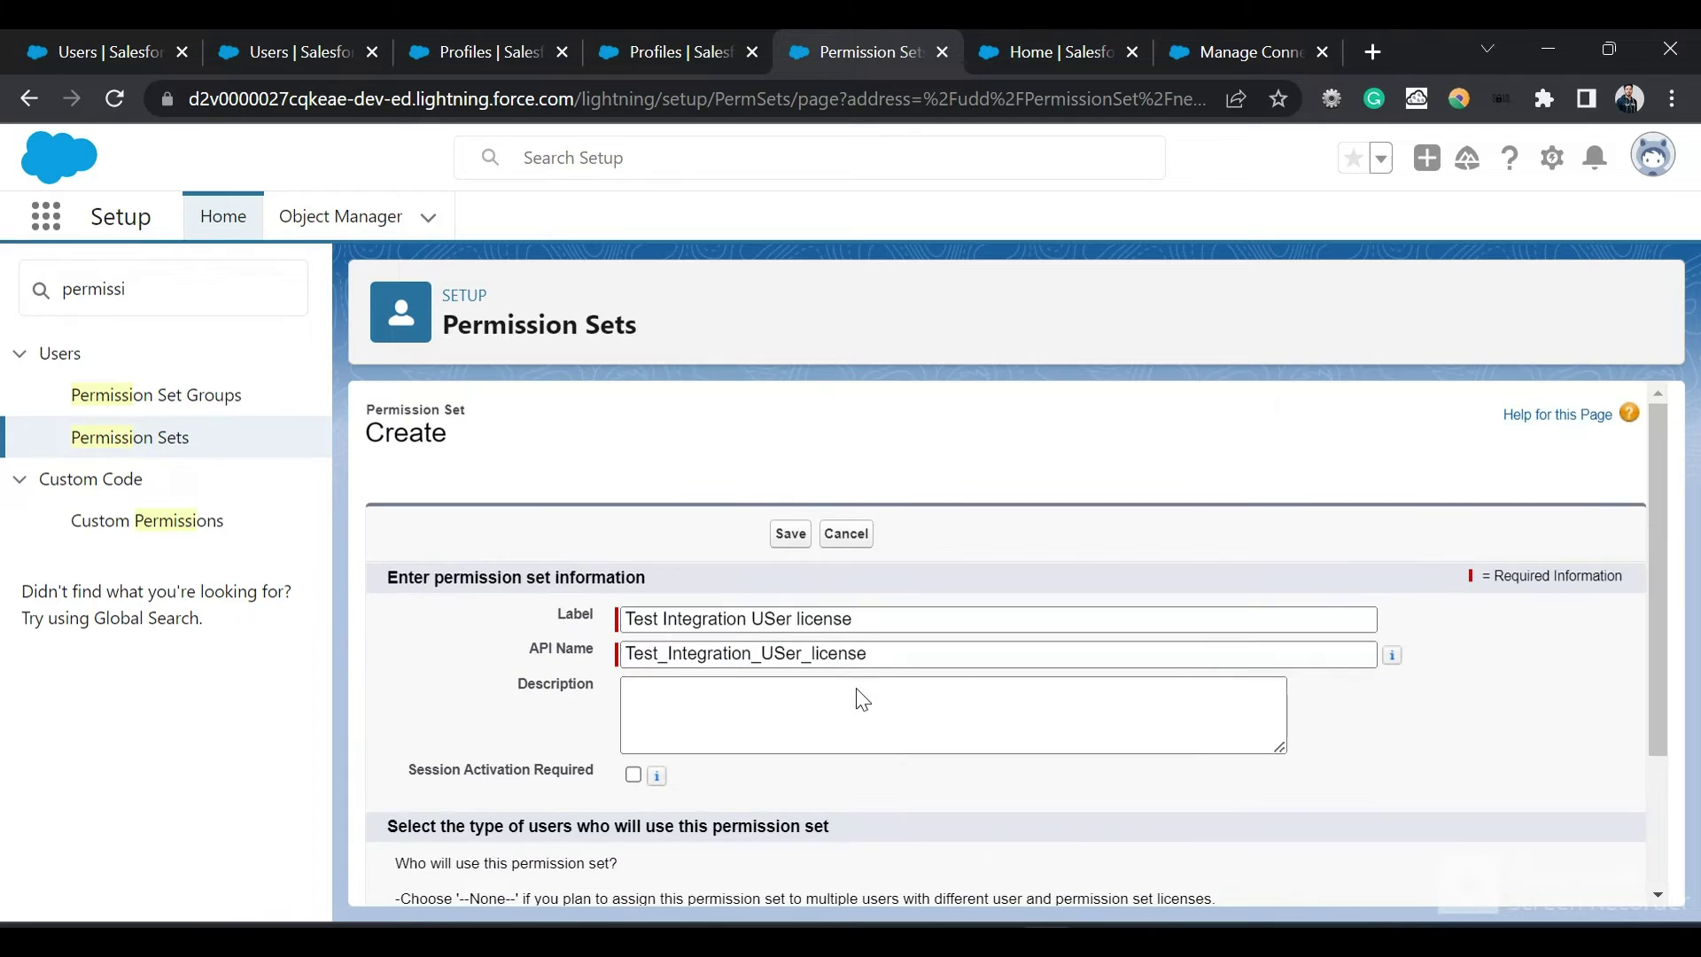
left_click(776, 534)
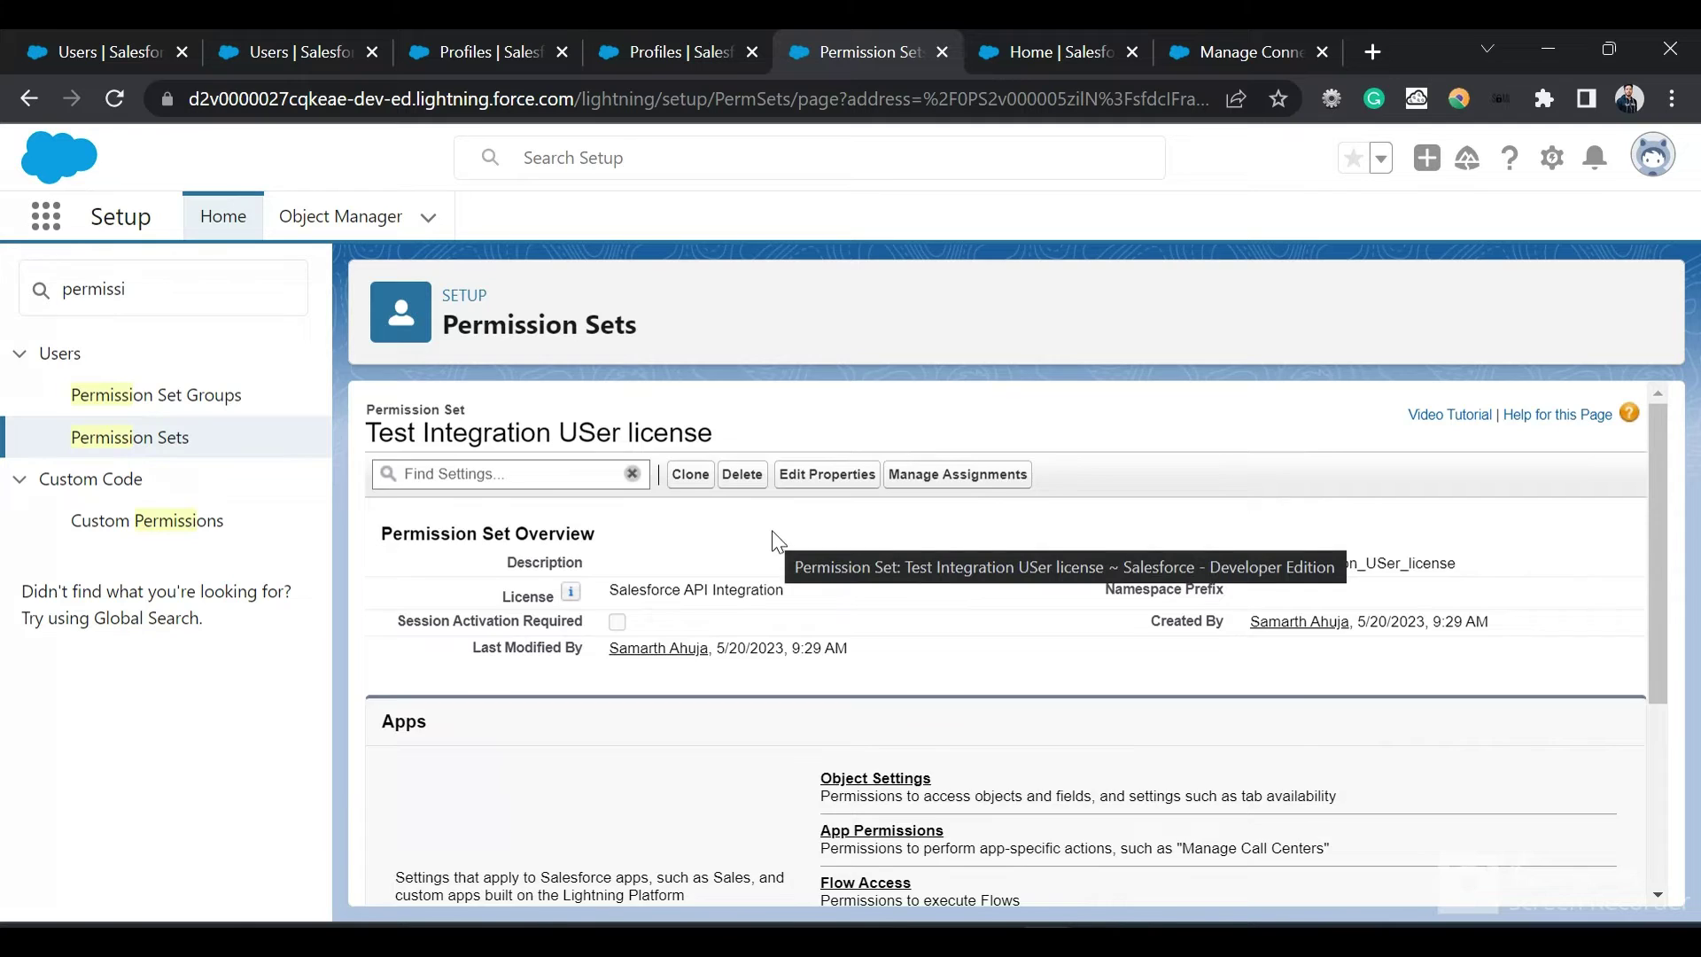
Open the Accounts entry in the permission set's Object Settings.
scroll(778, 539, "down", 3)
scroll(854, 493, "down", 1)
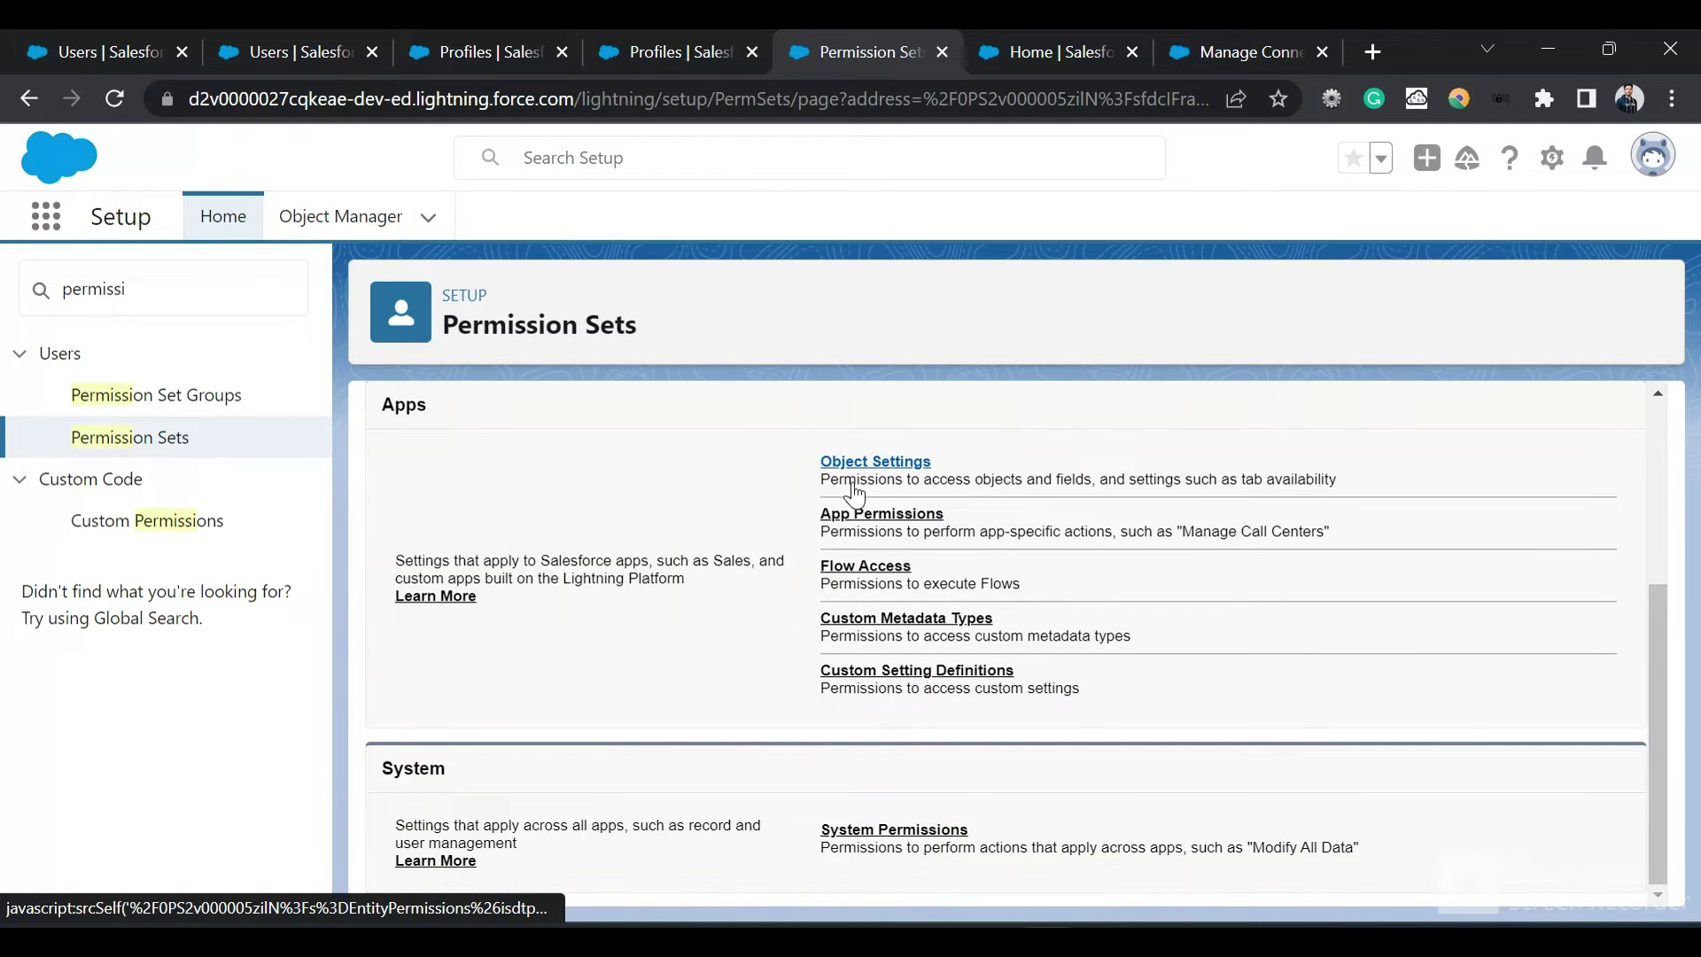
scroll(854, 493, "up", 3)
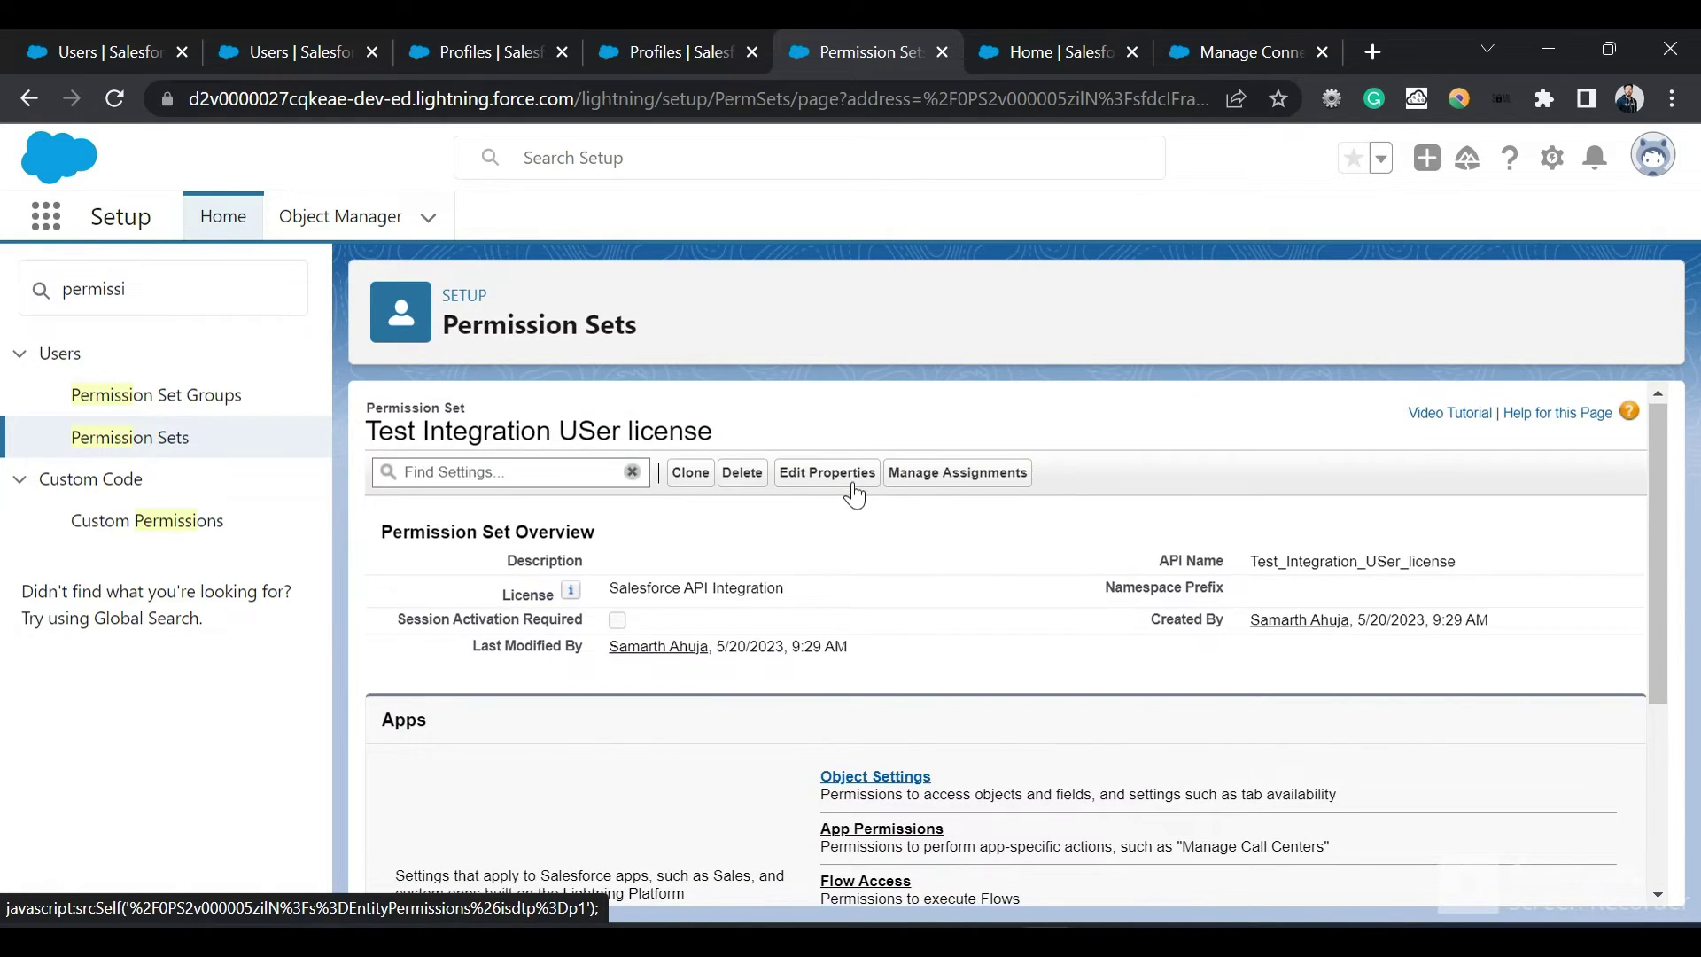
scroll(855, 494, "down", 2)
scroll(854, 494, "down", 2)
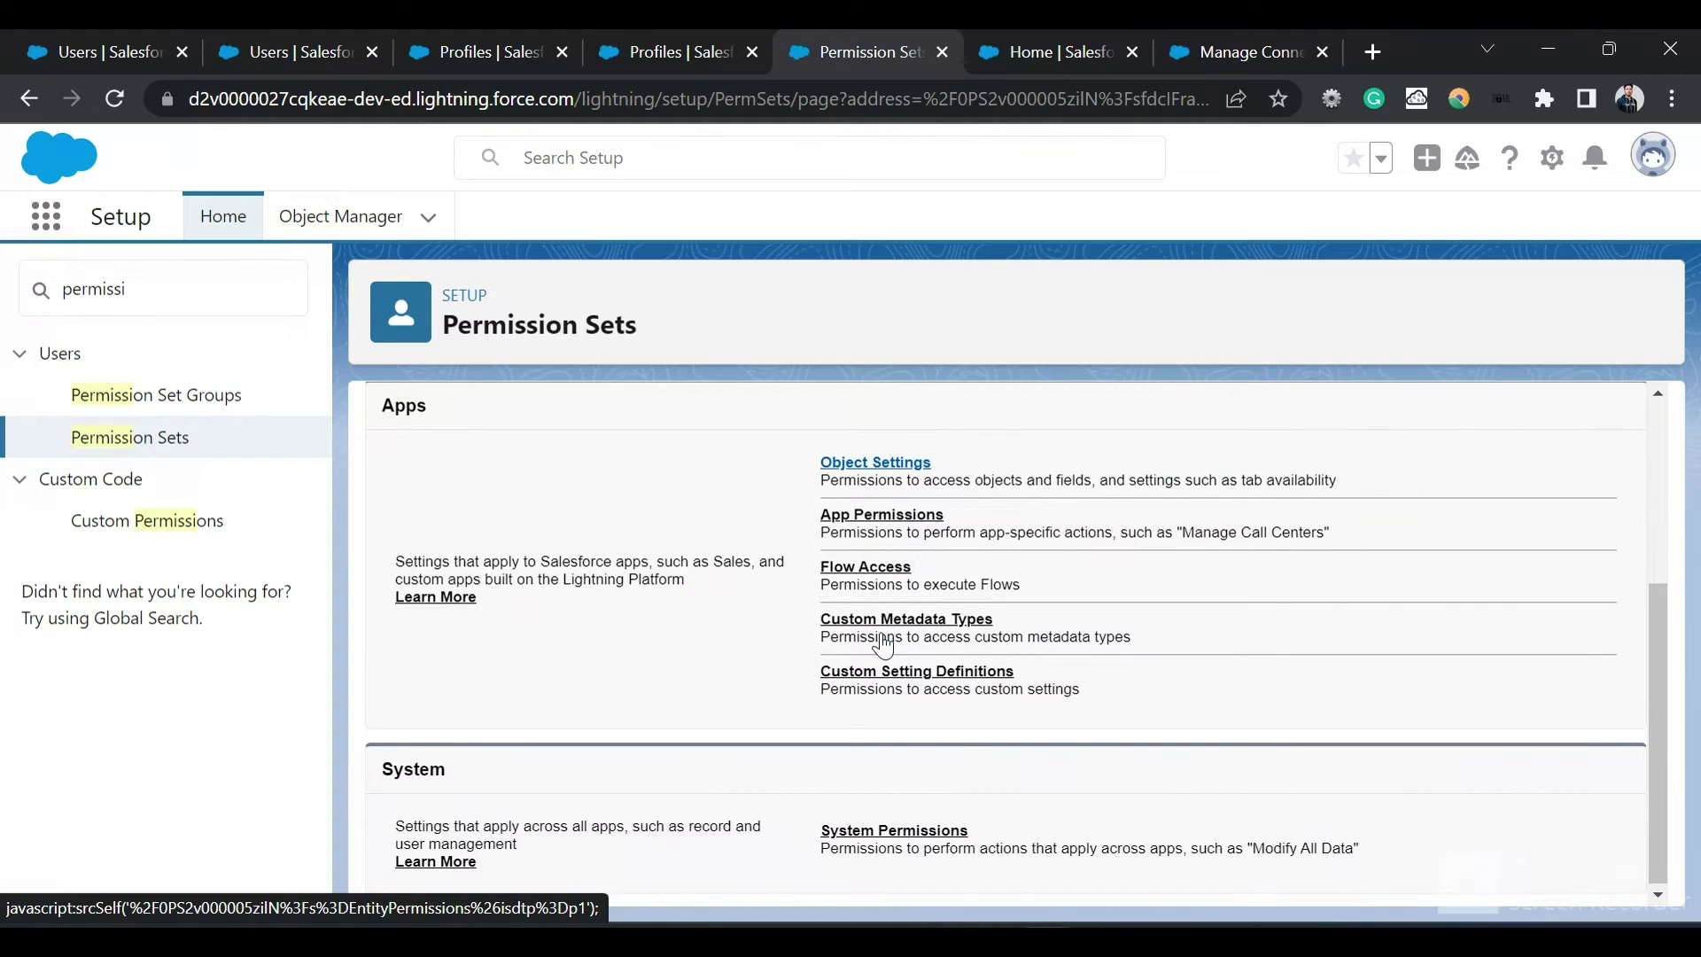
left_click(900, 466)
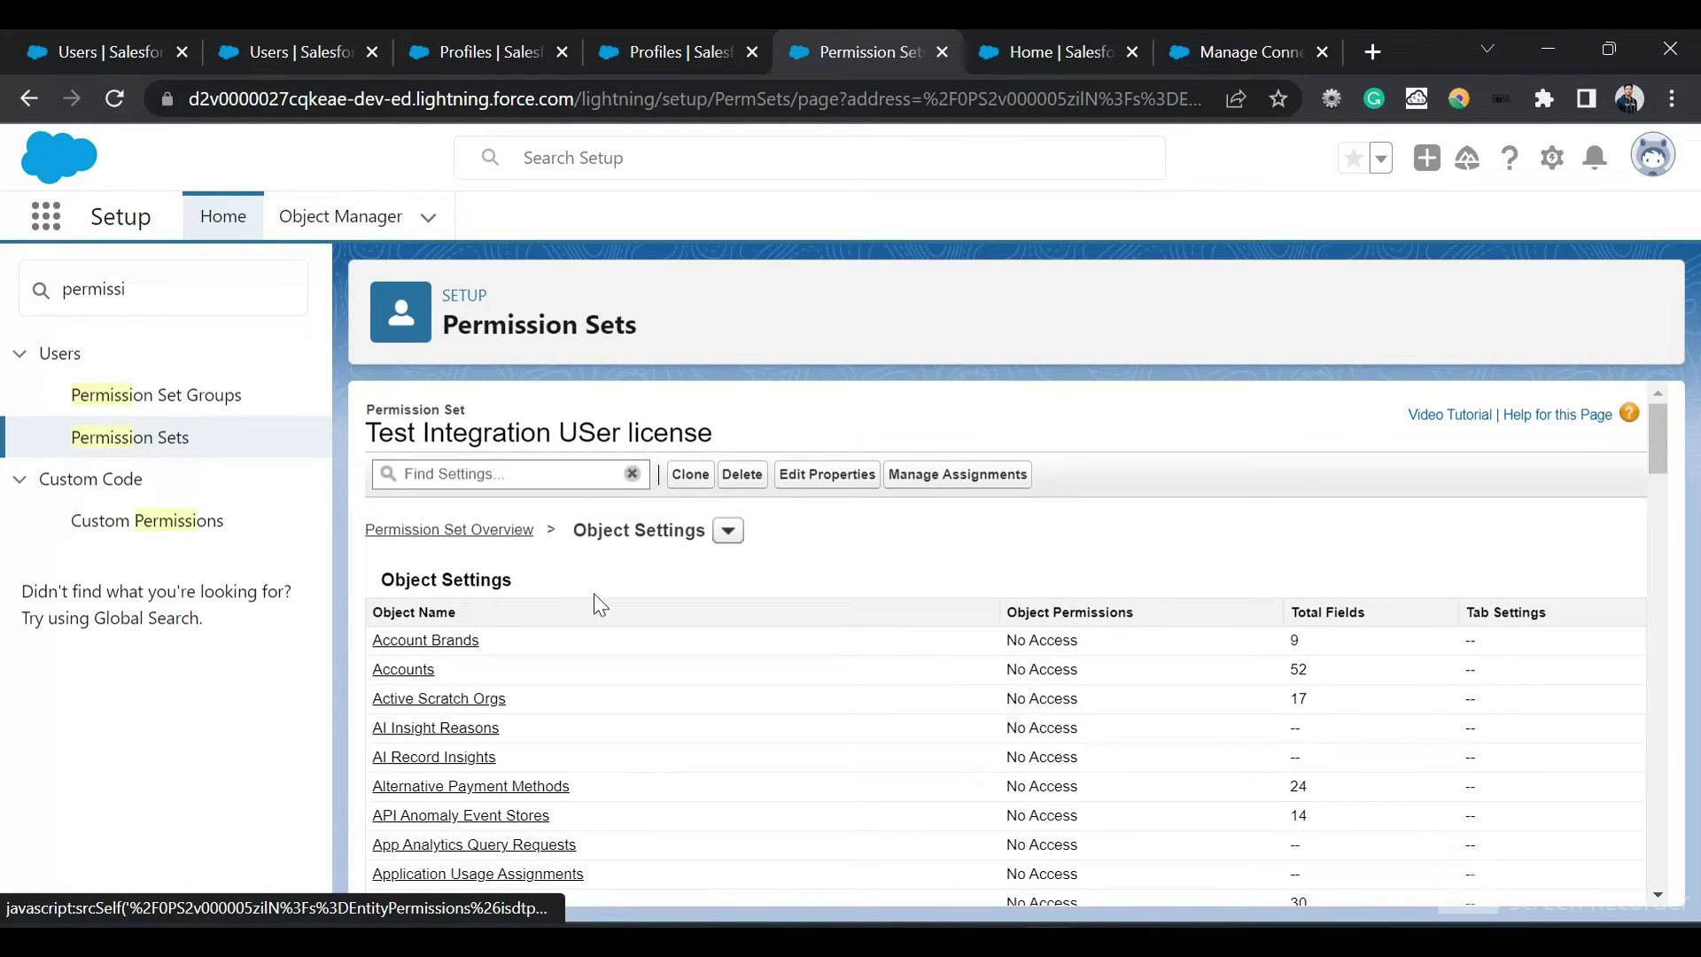
left_click(404, 675)
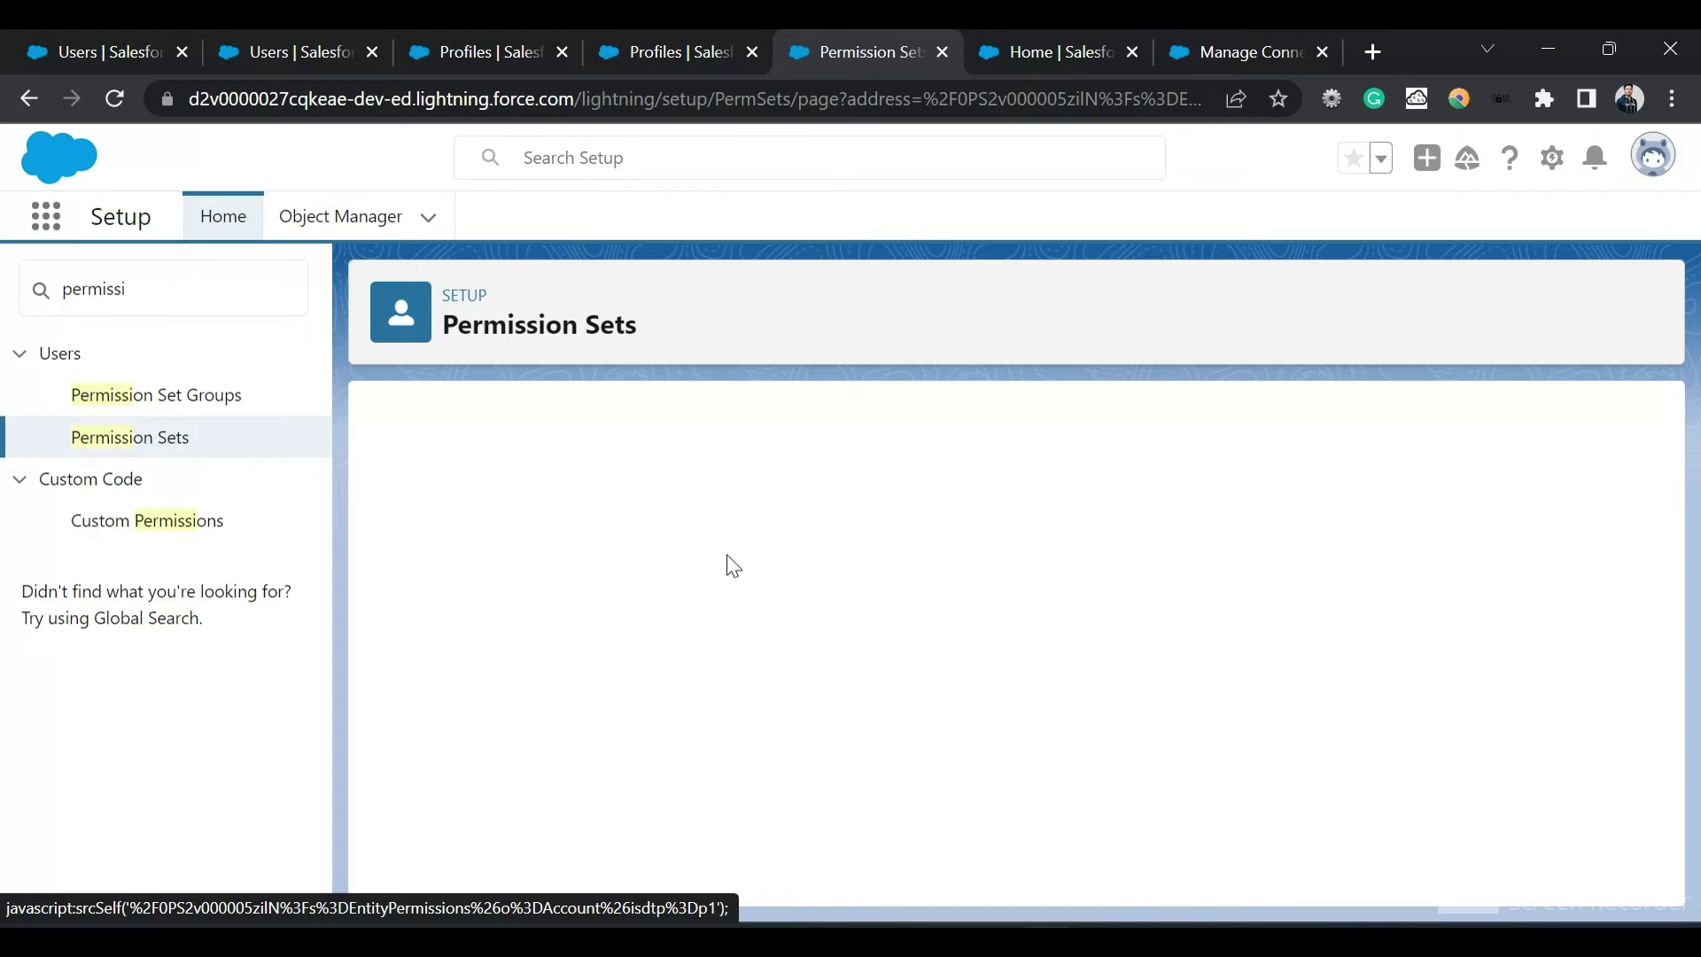
Assign the Business Accounts and Person Account record types and grant View All on Accounts.
left_click(787, 580)
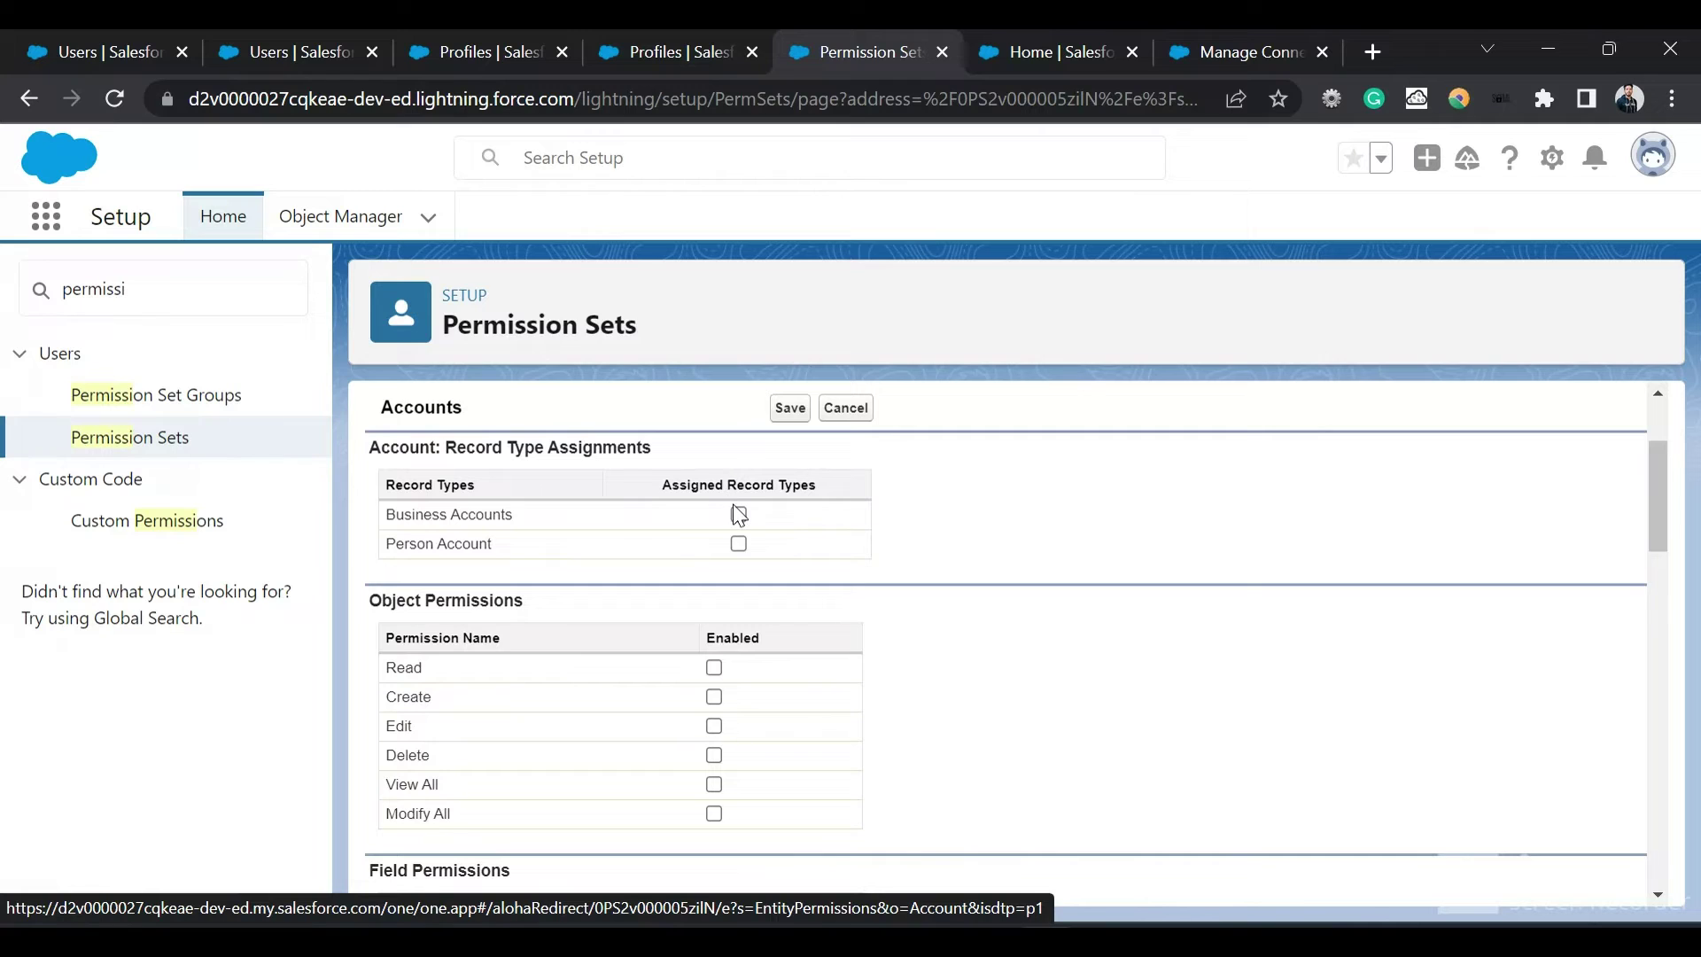
left_click(739, 514)
left_click(738, 543)
left_click(714, 784)
left_click(797, 414)
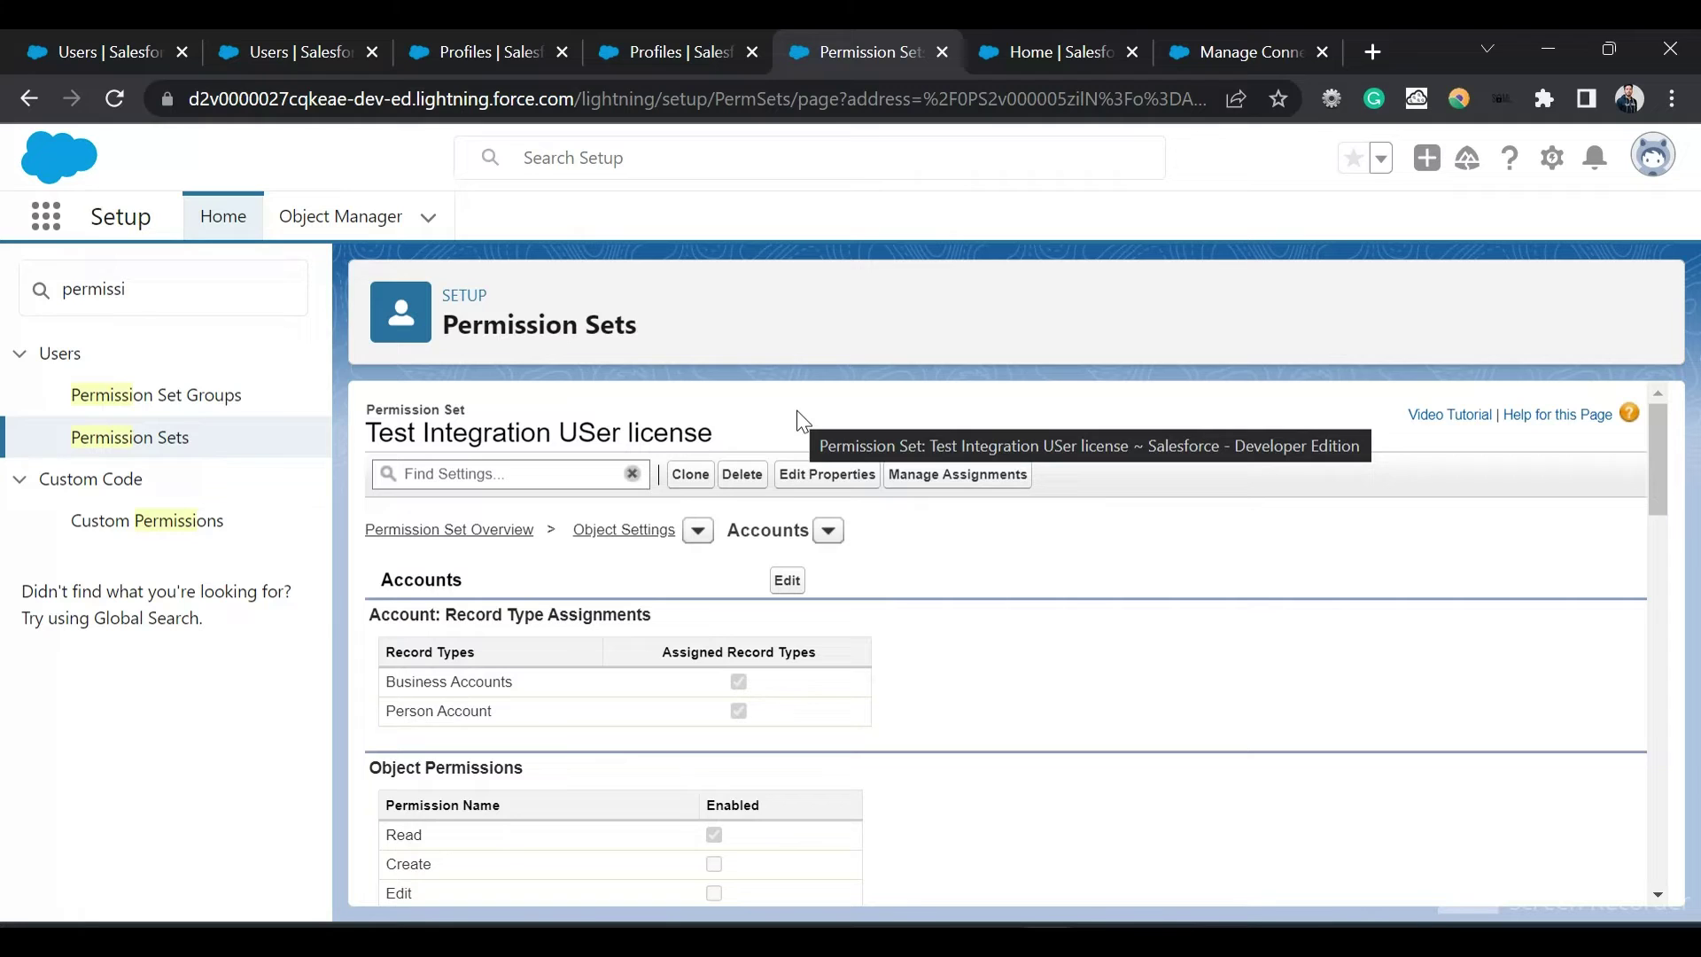
left_click(908, 497)
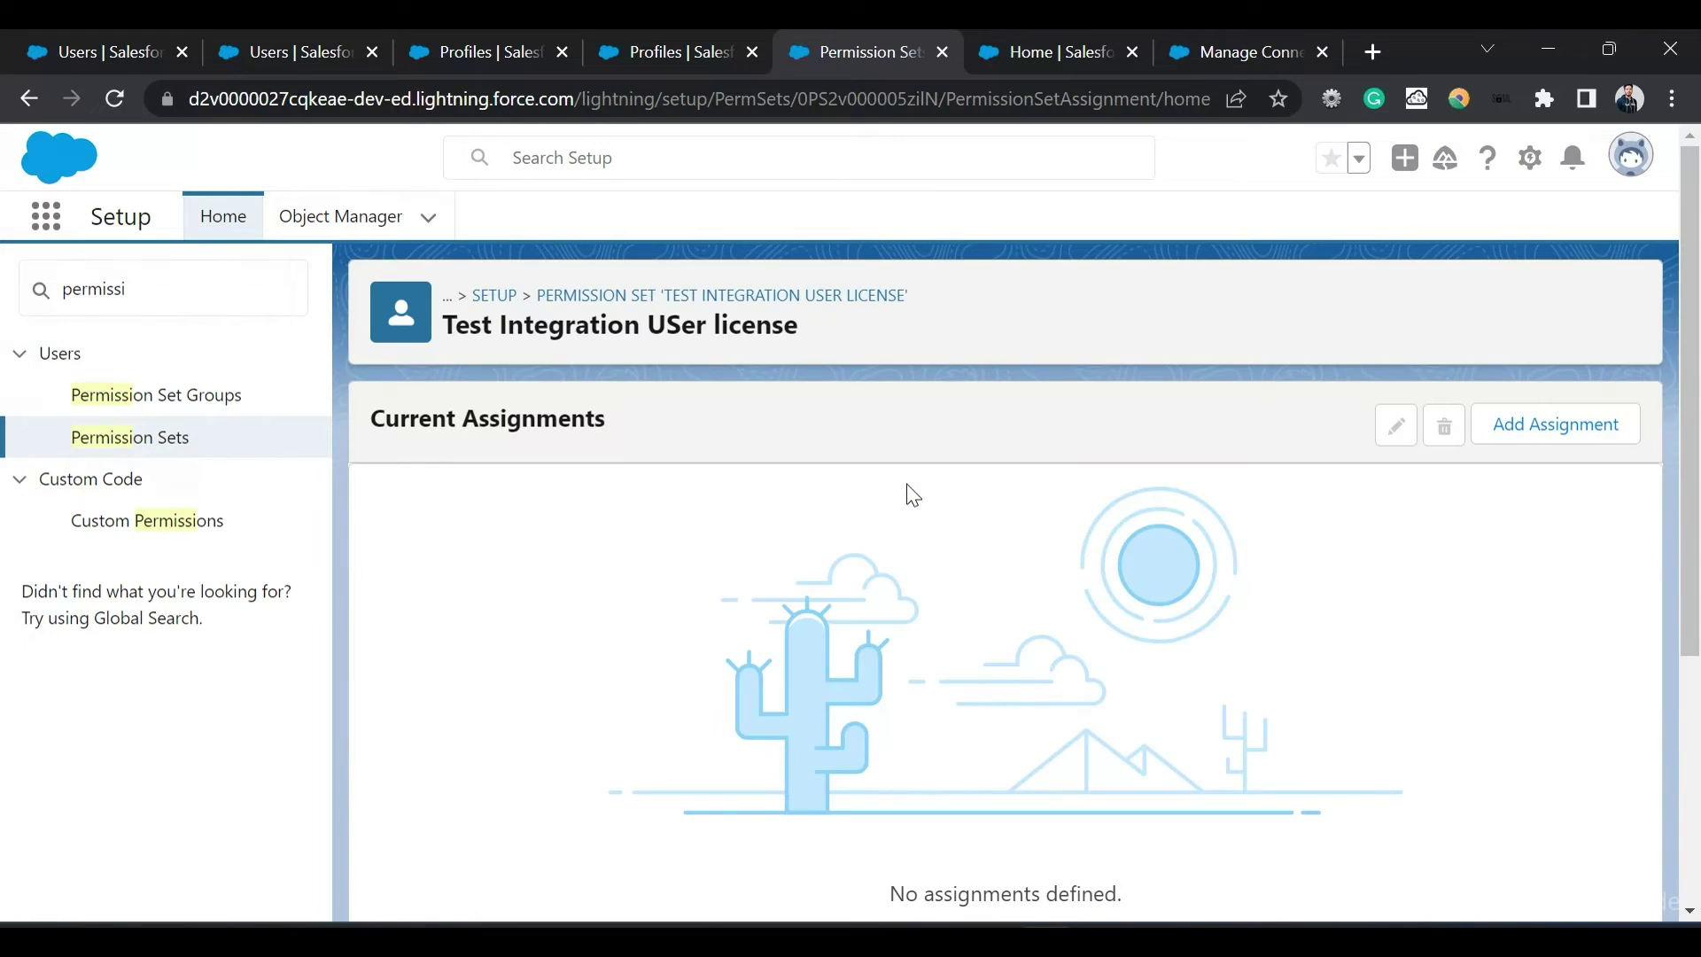
Assign the permission set to Integration User test and open that user's record.
left_click(1523, 428)
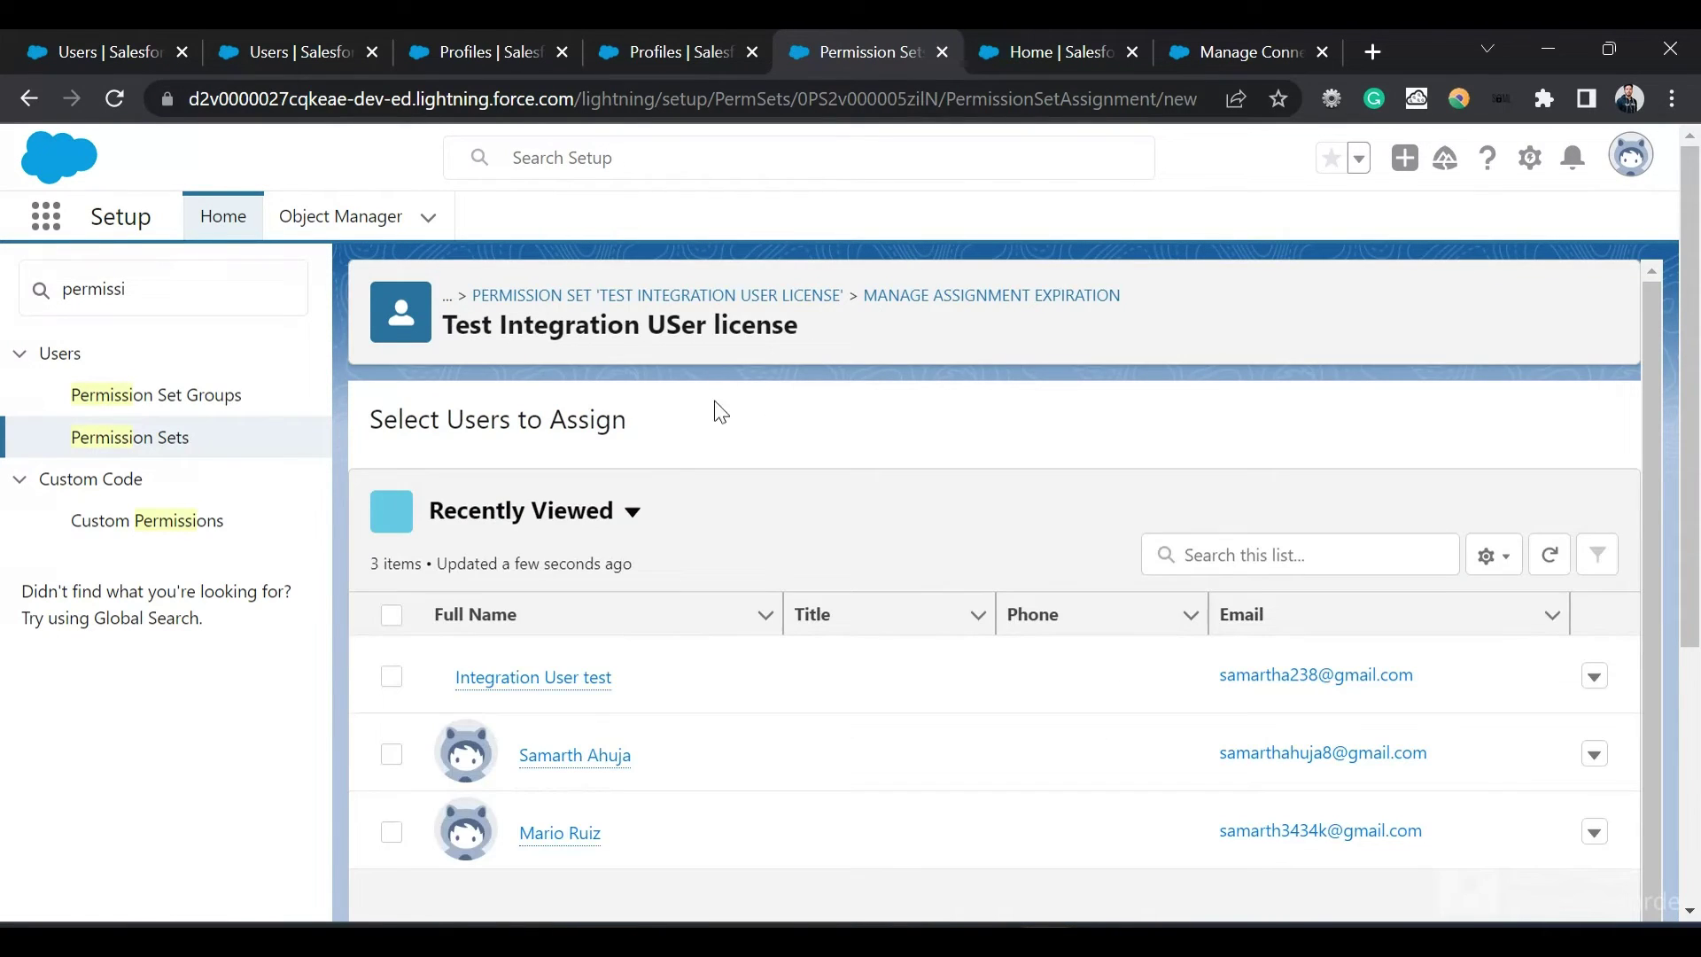
left_click(392, 663)
scroll(736, 444, "down", 4)
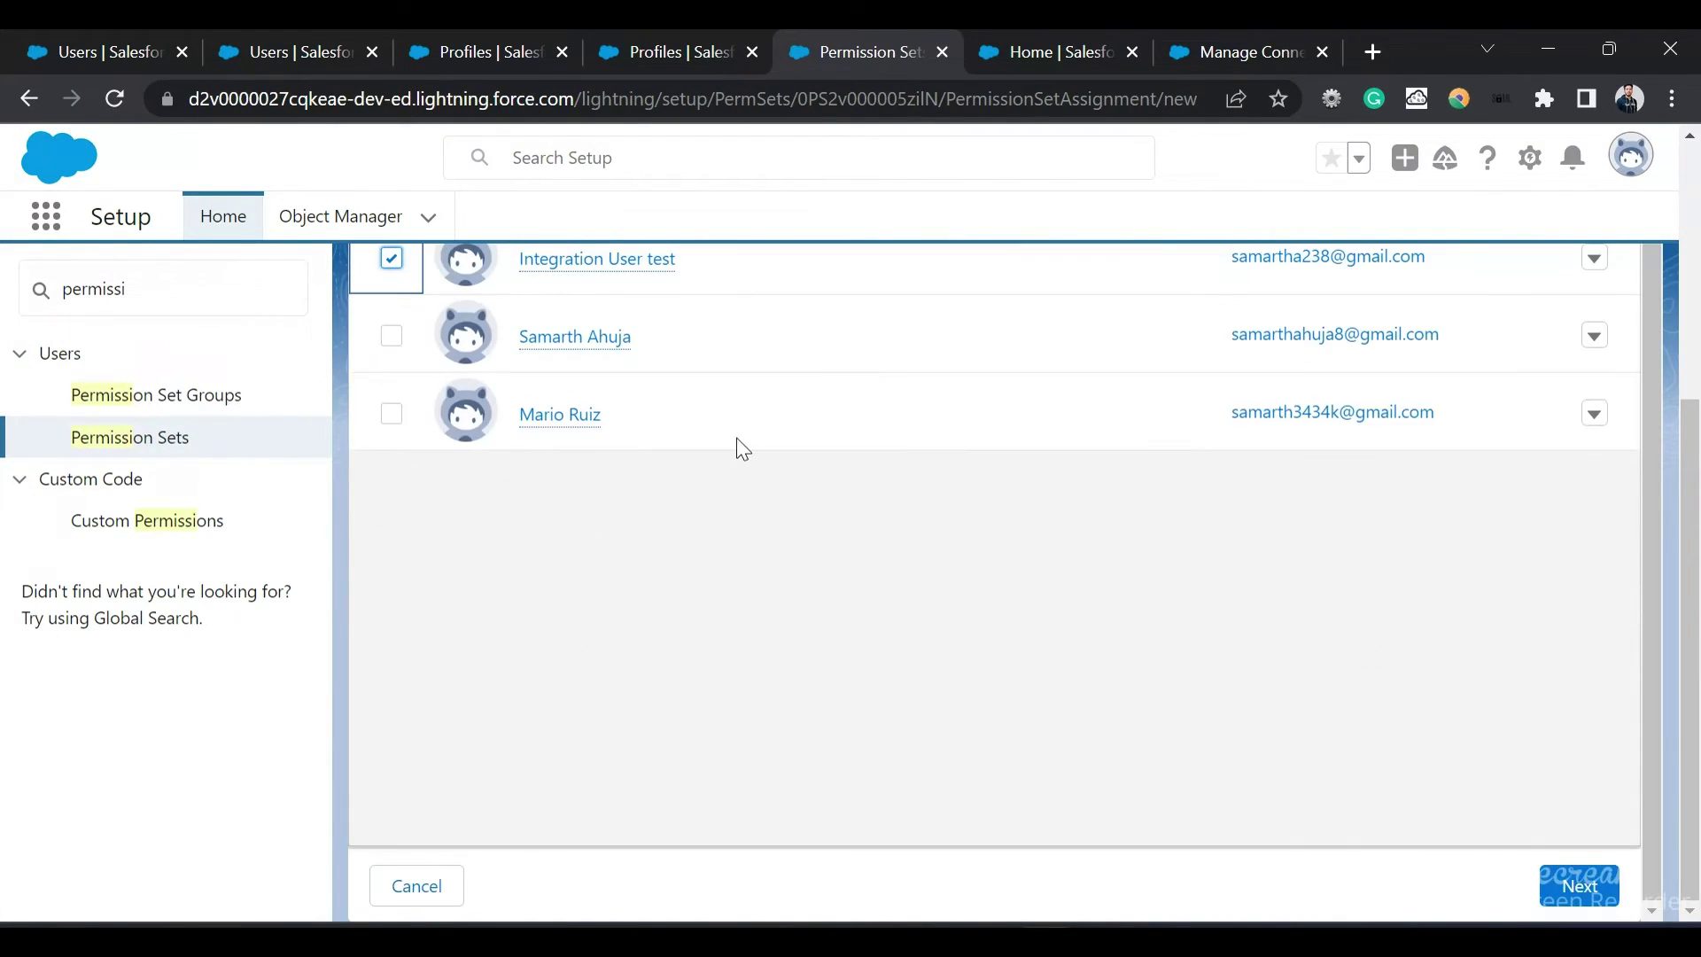
left_click(1573, 882)
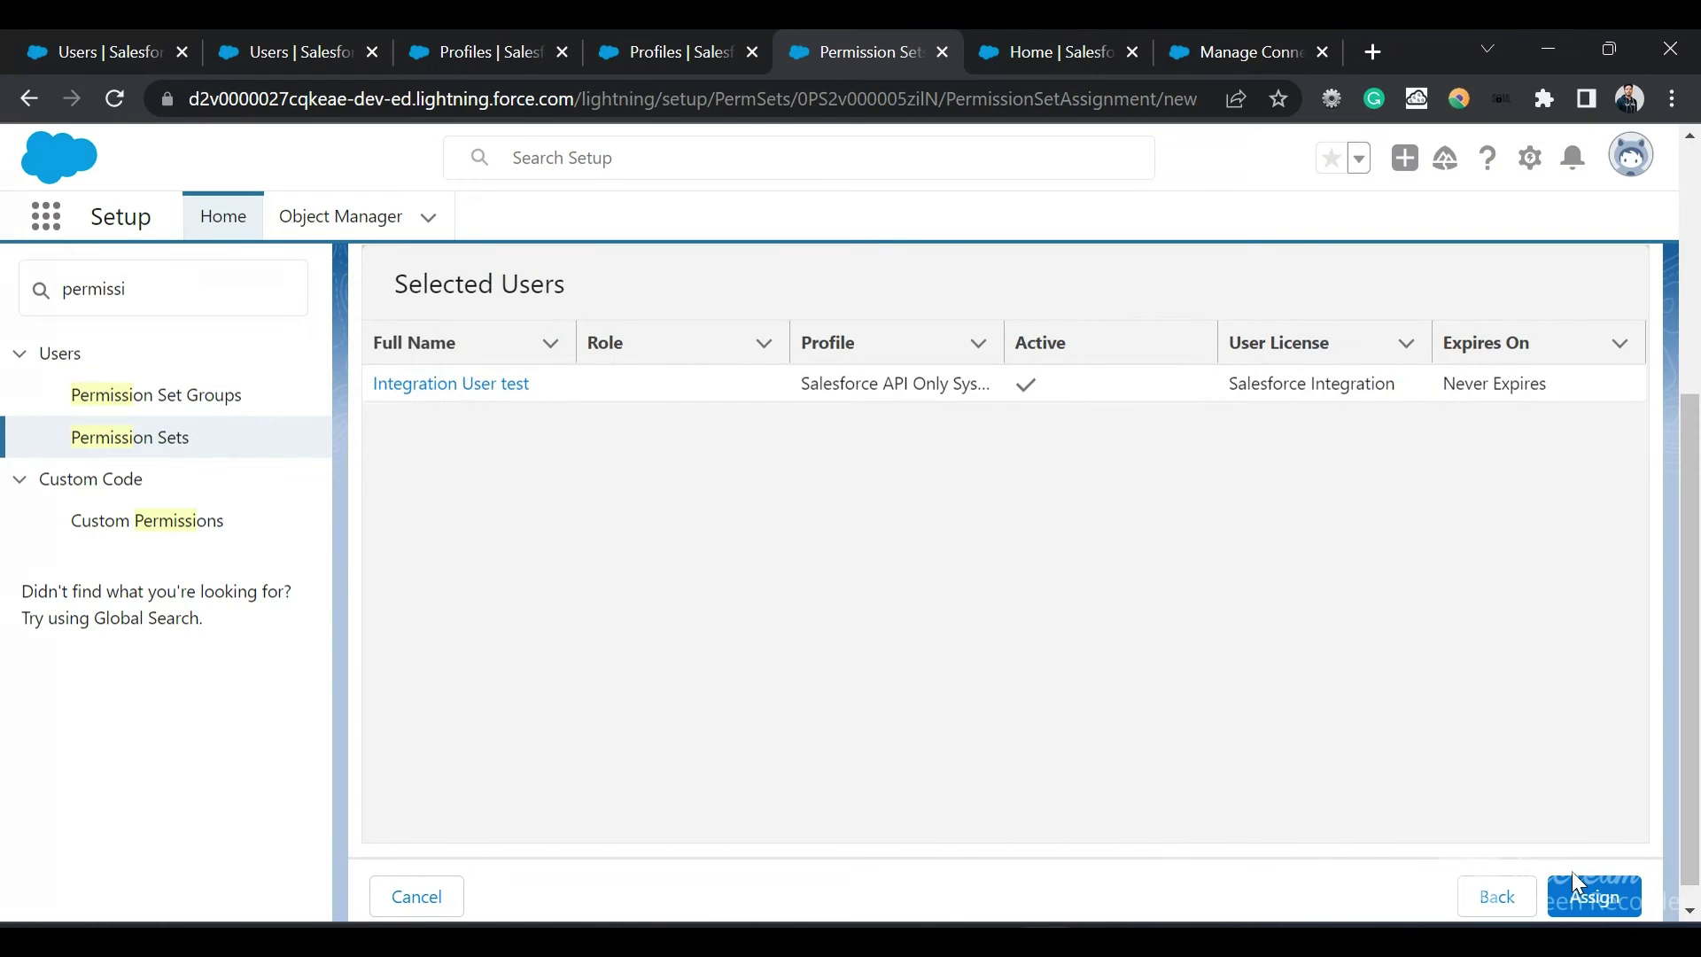
left_click(1577, 912)
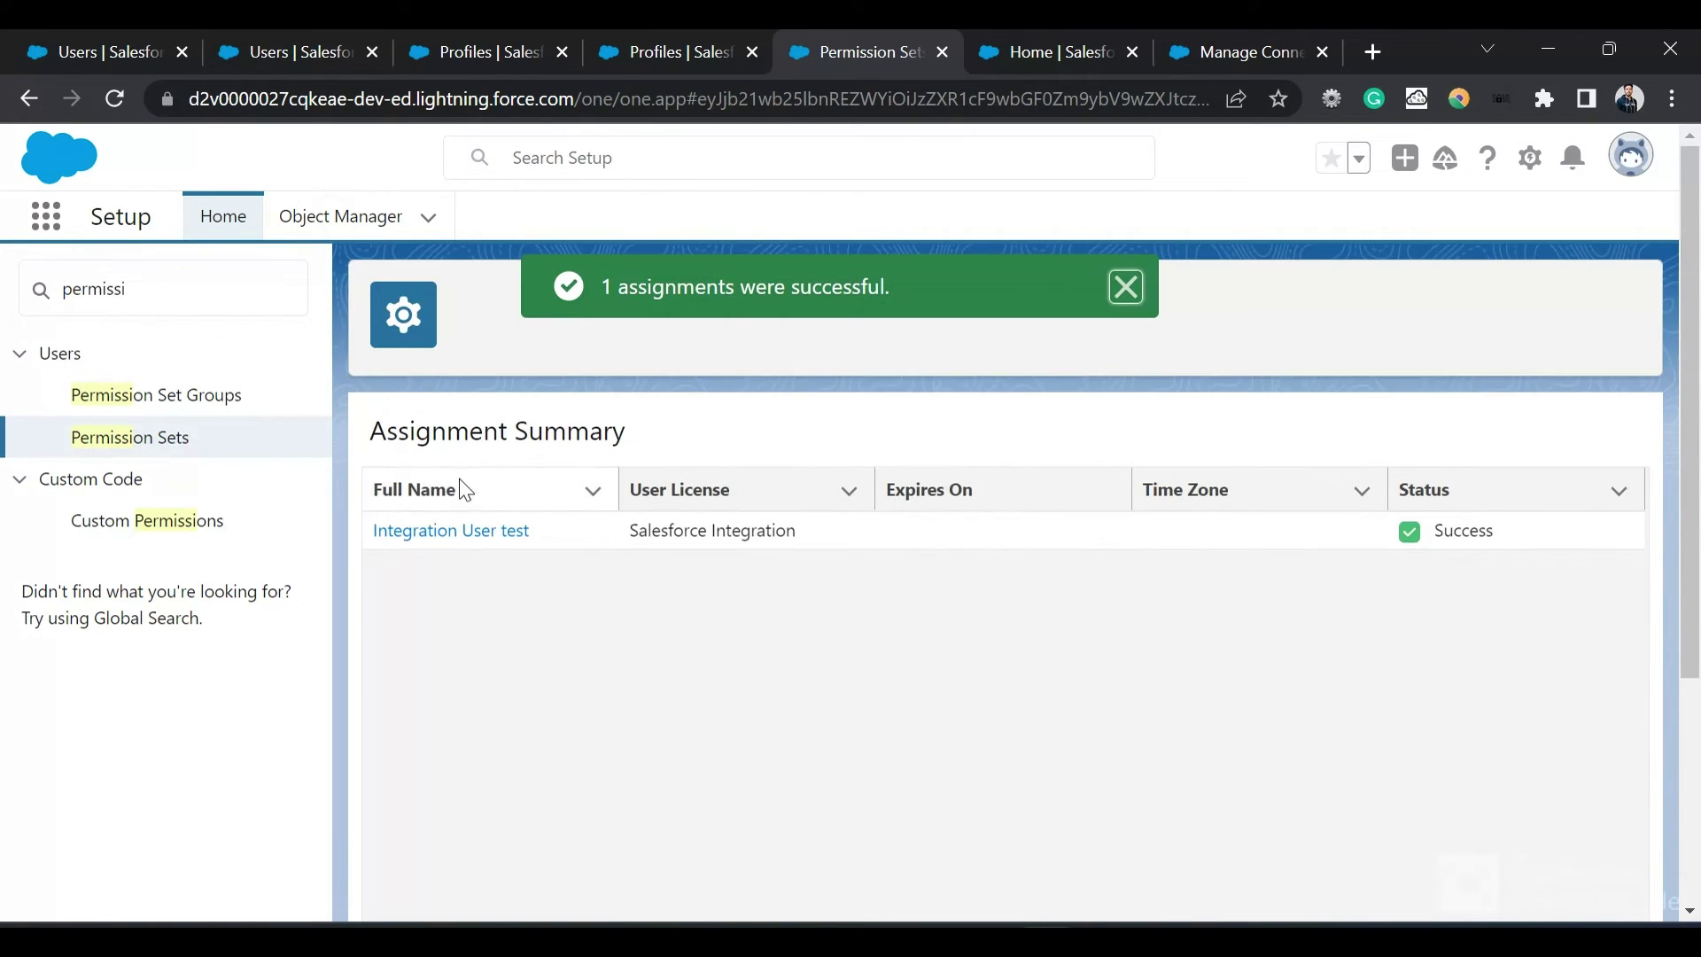
left_click(430, 534)
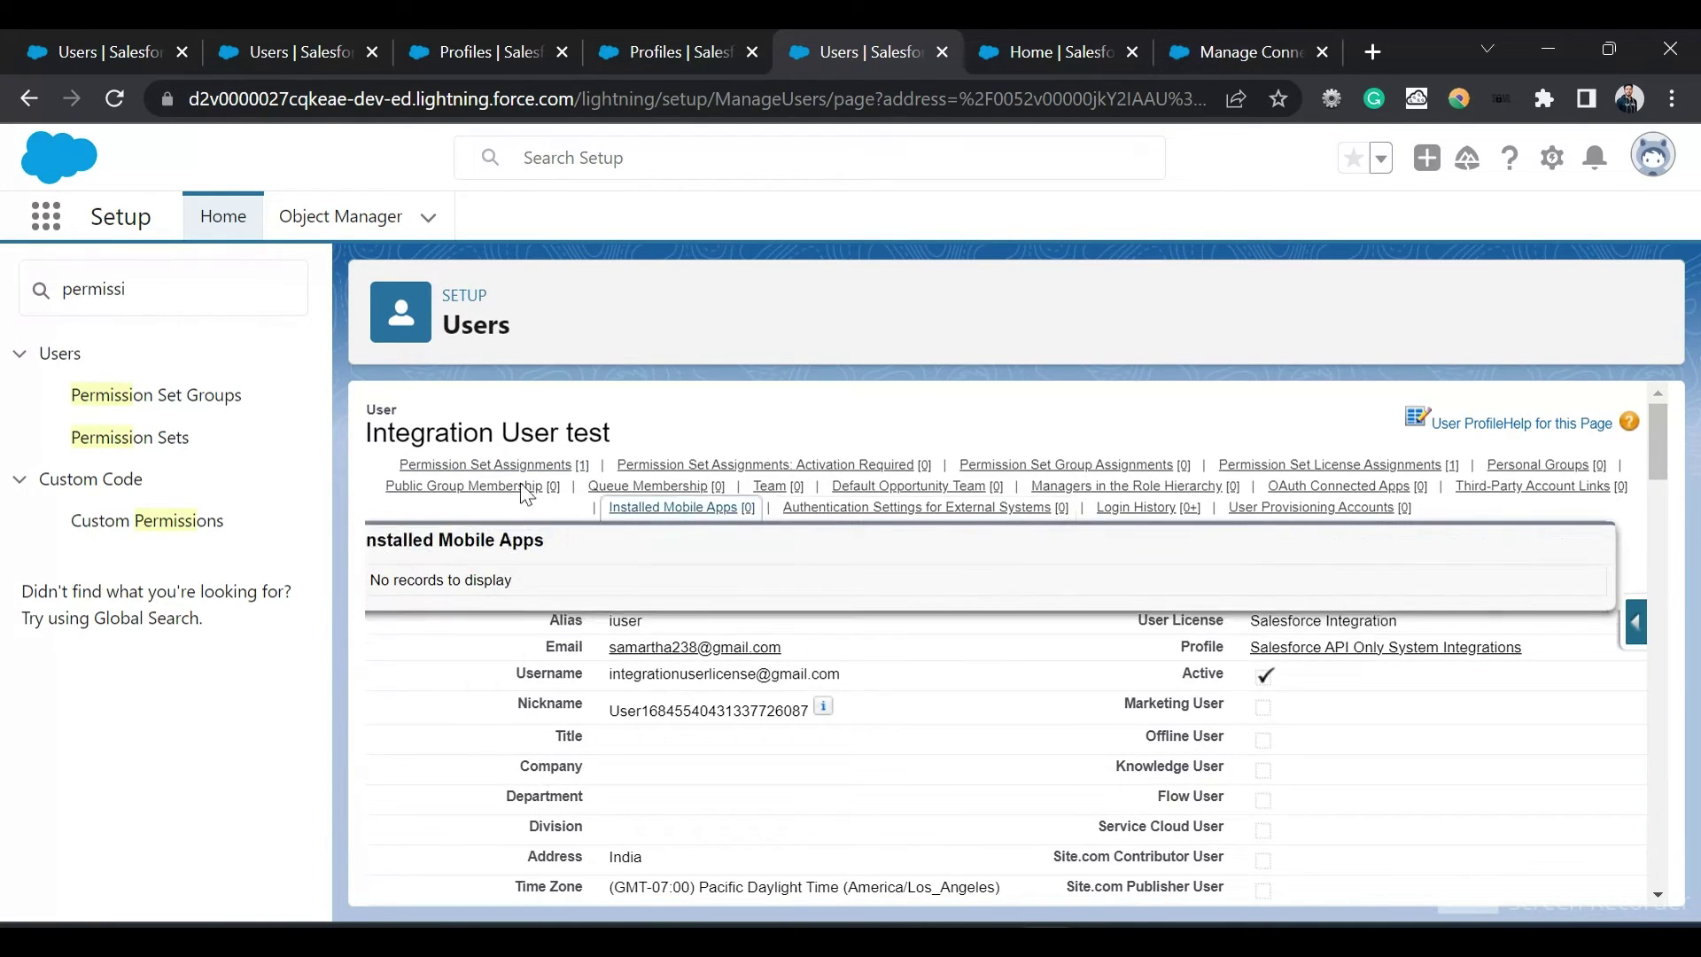
mouse_move(452, 470)
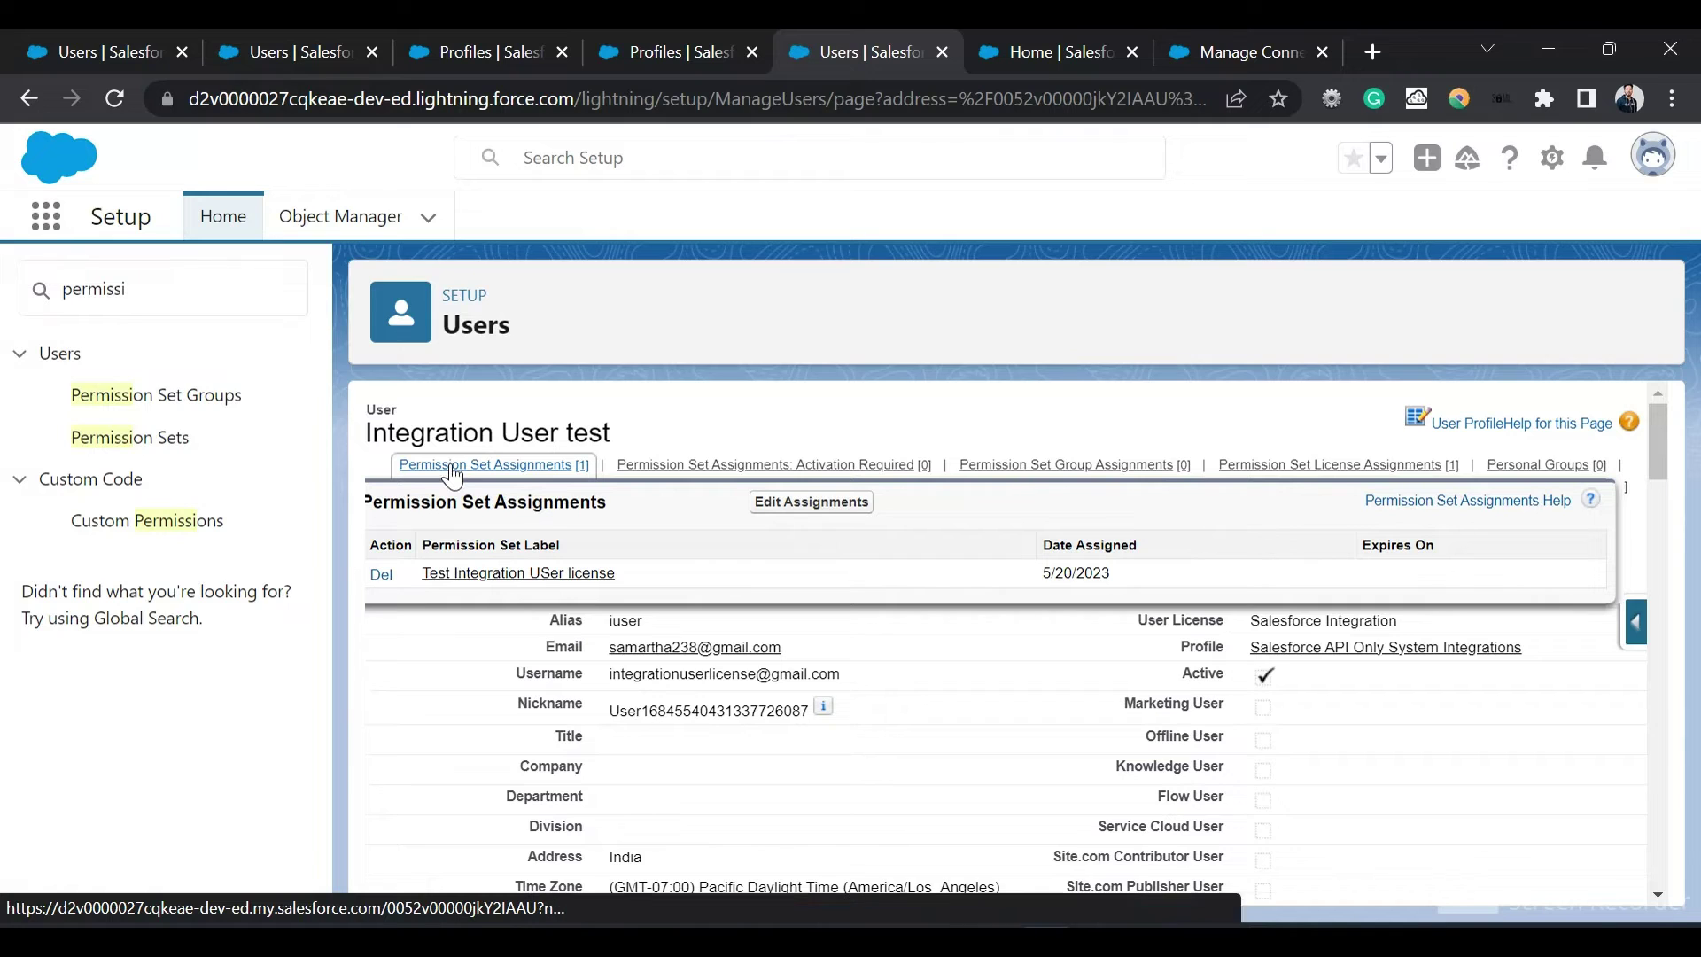
In the Test Integration User License app's OAuth settings, verify Client Credentials Flow is enabled.
left_click(1234, 32)
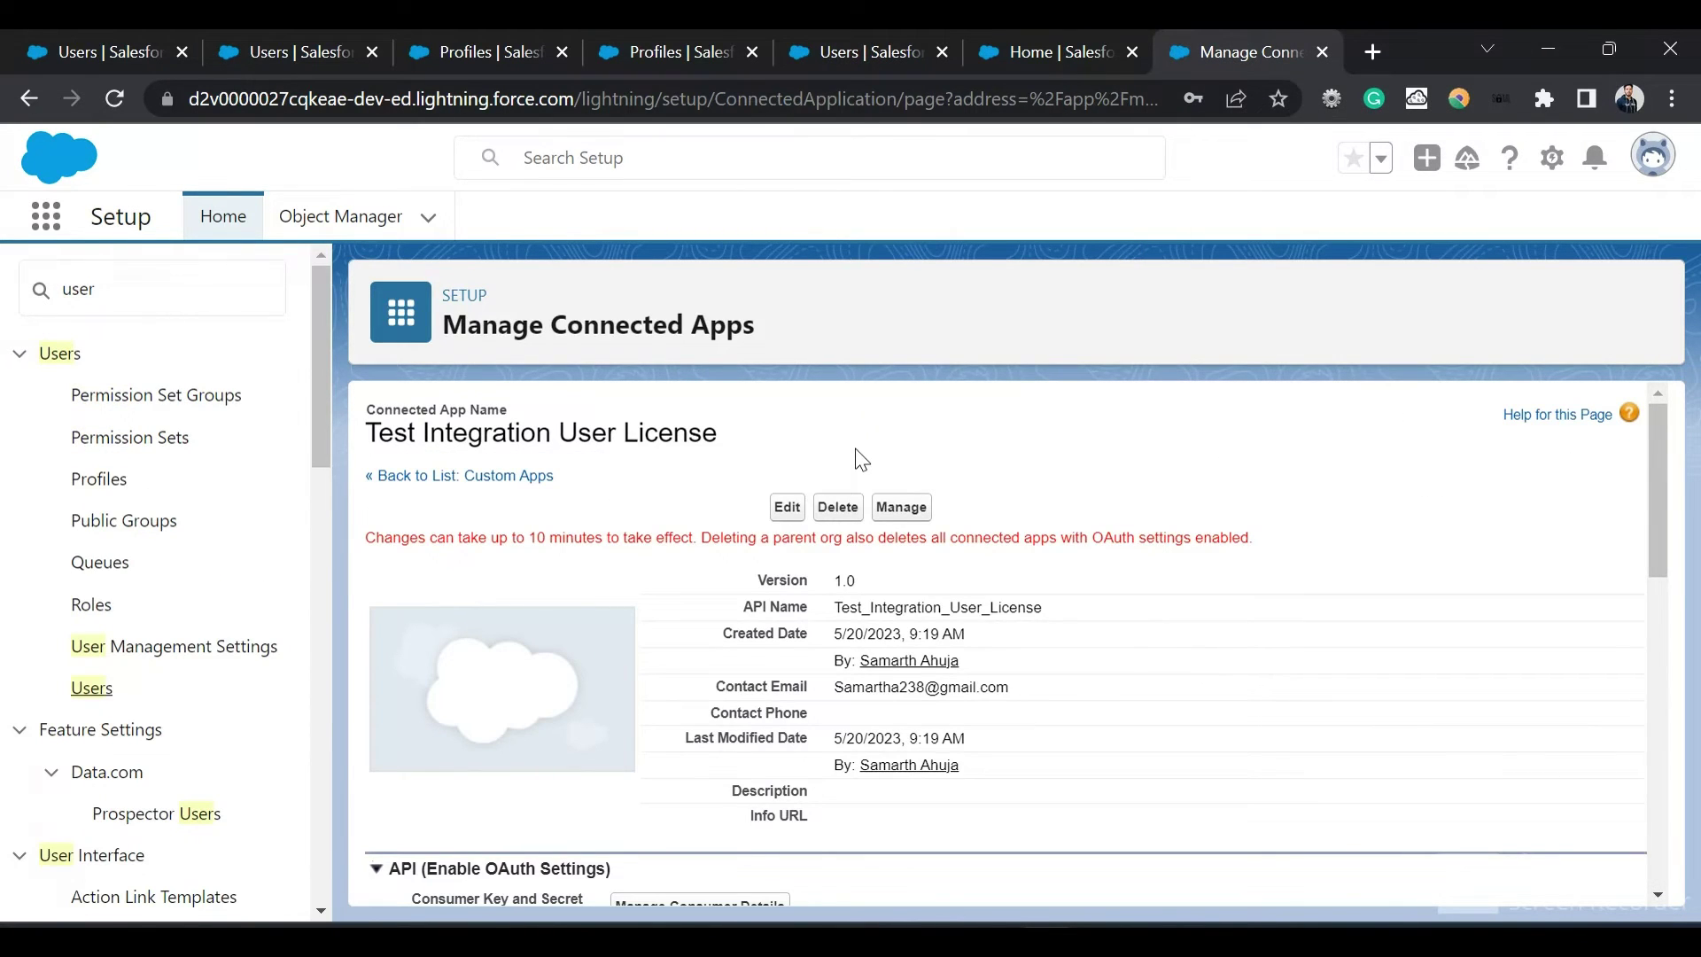
scroll(858, 458, "down", 2)
scroll(857, 457, "up", 2)
scroll(859, 458, "down", 5)
scroll(859, 458, "up", 1)
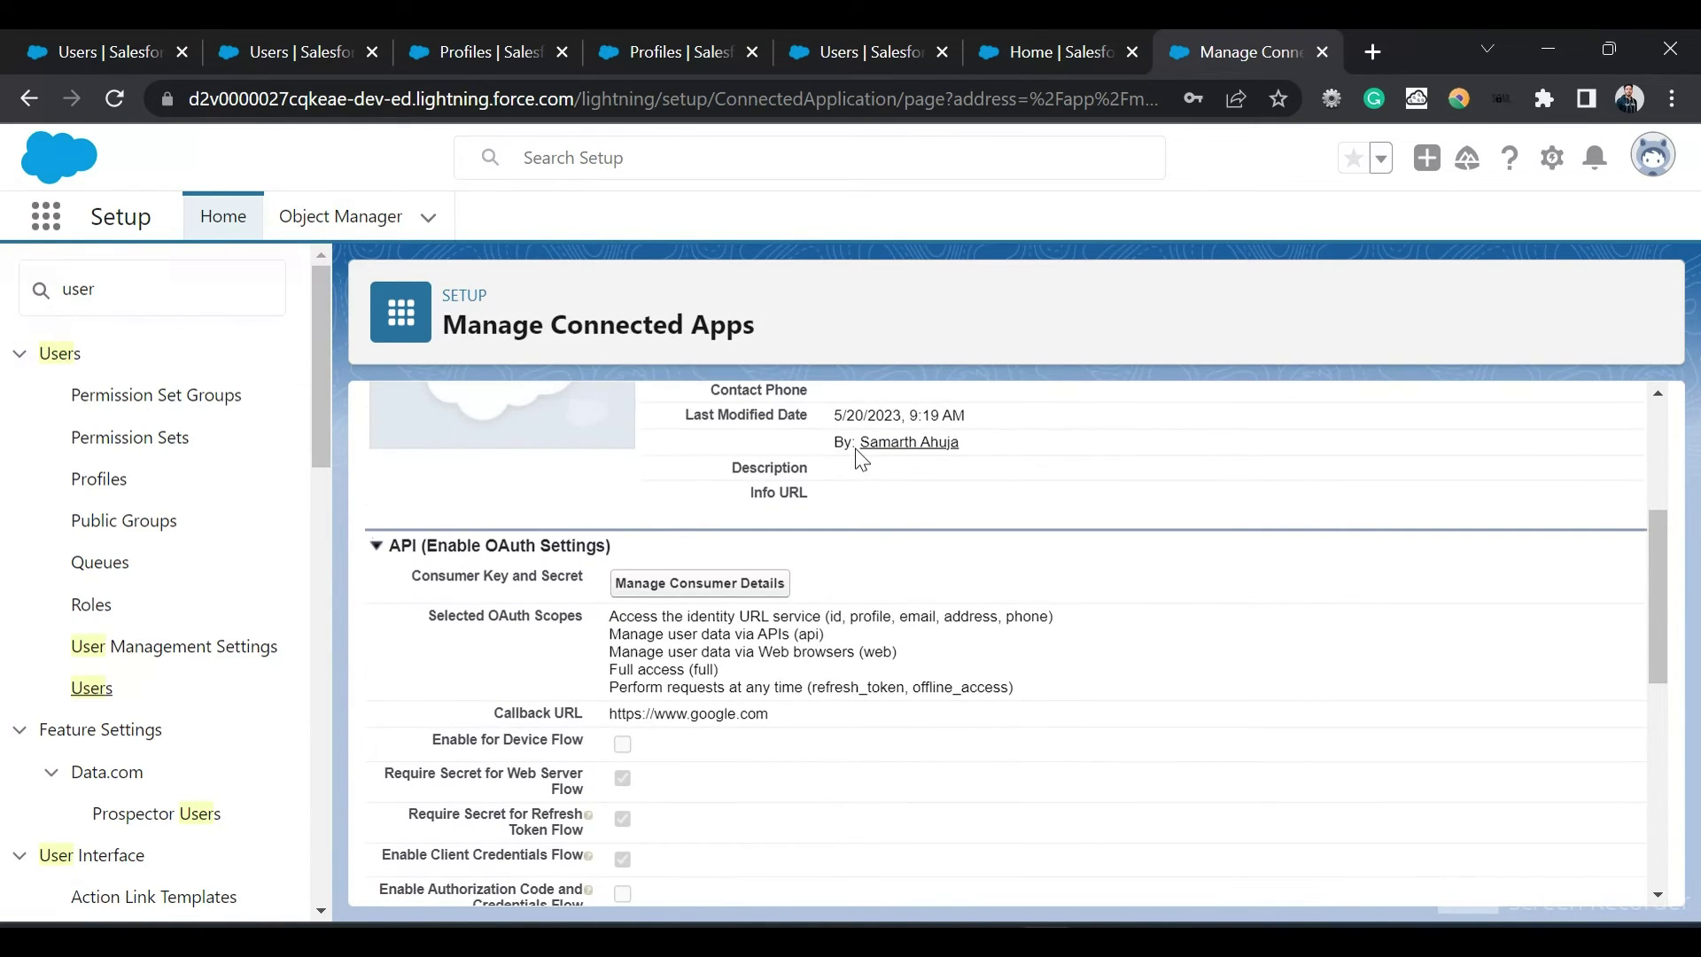
scroll(545, 576, "down", 1)
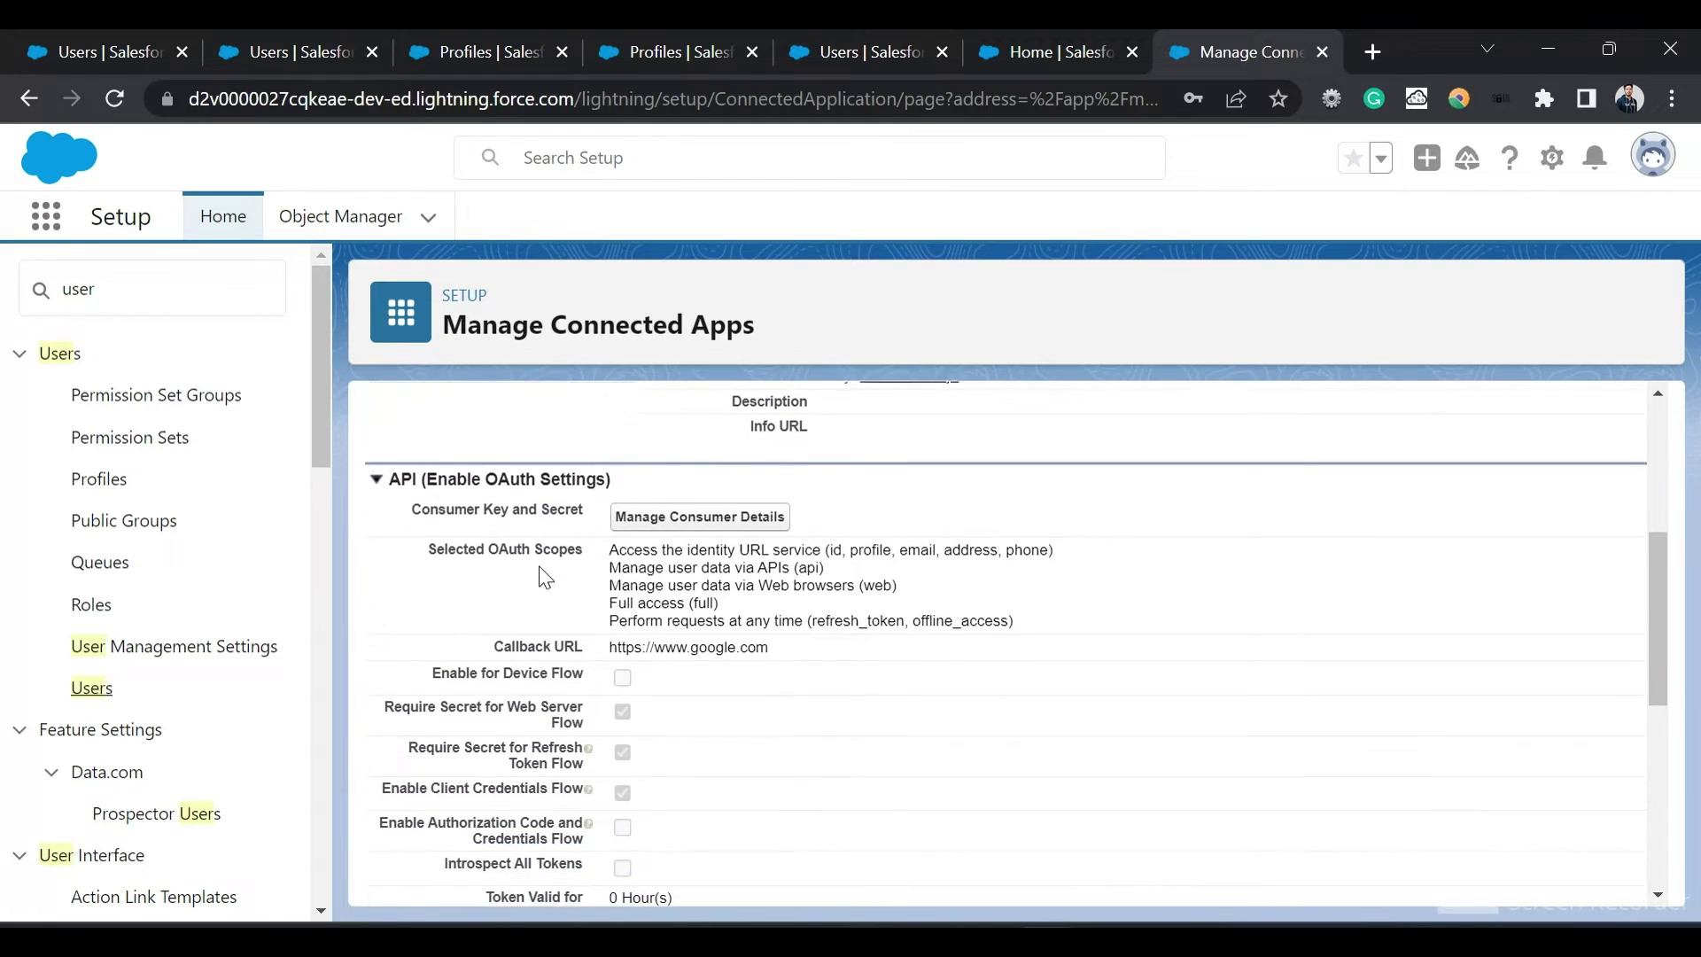
scroll(546, 577, "down", 1)
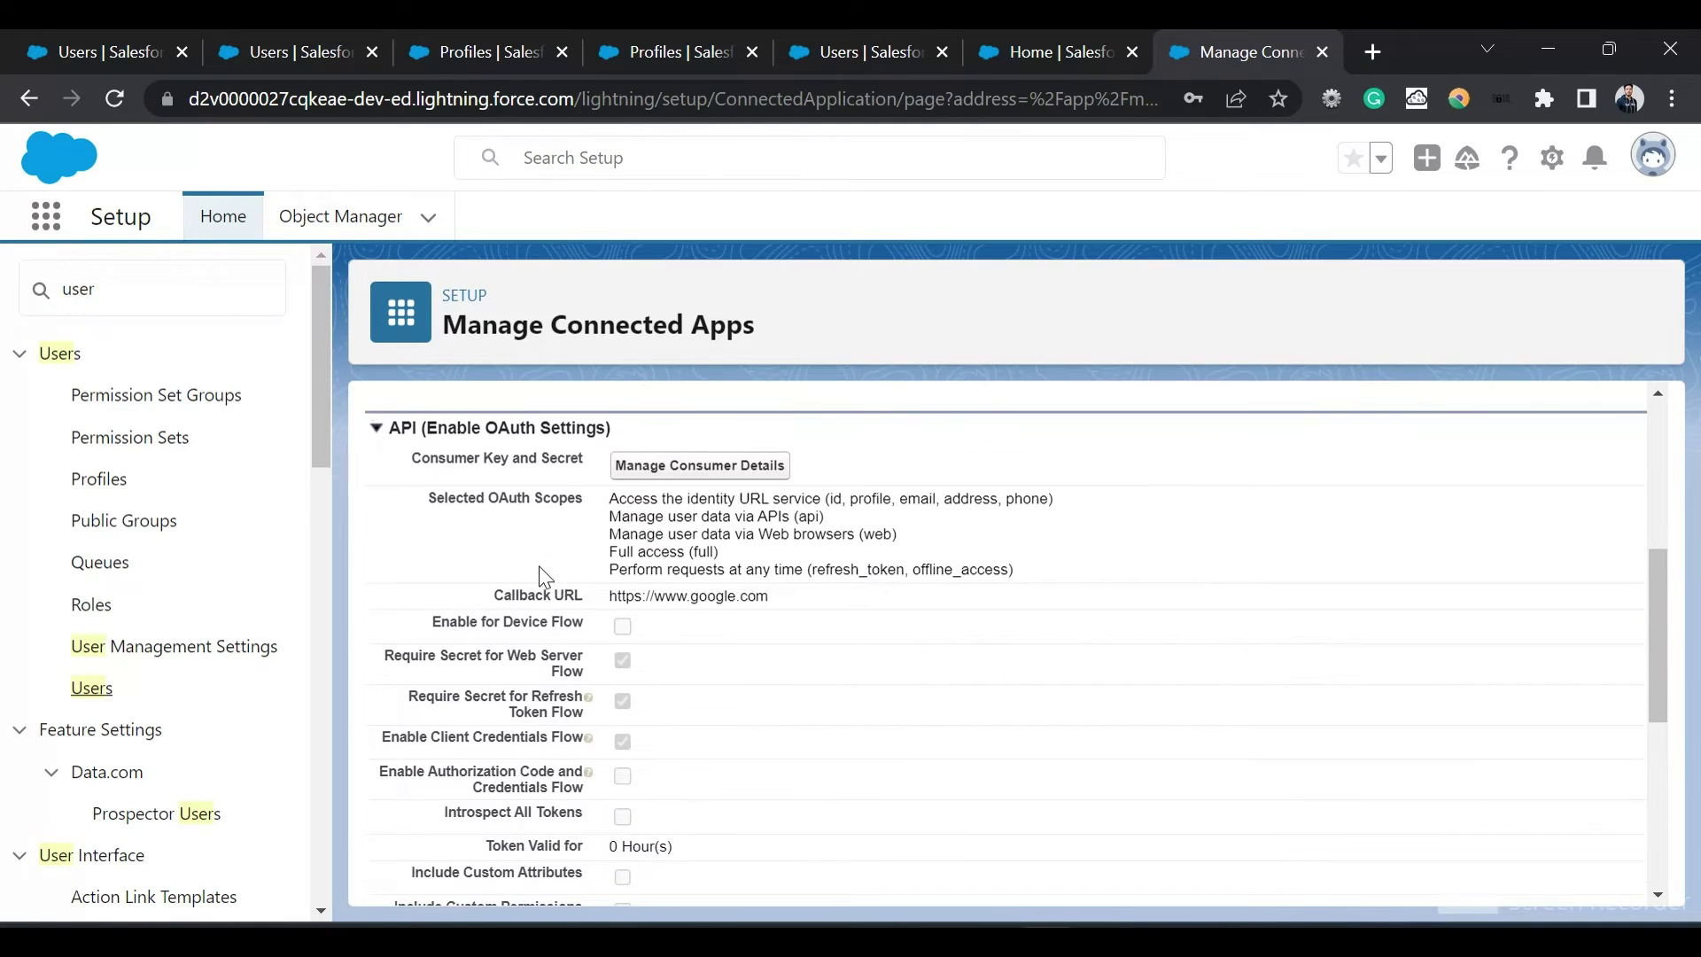
scroll(602, 556, "up", 2)
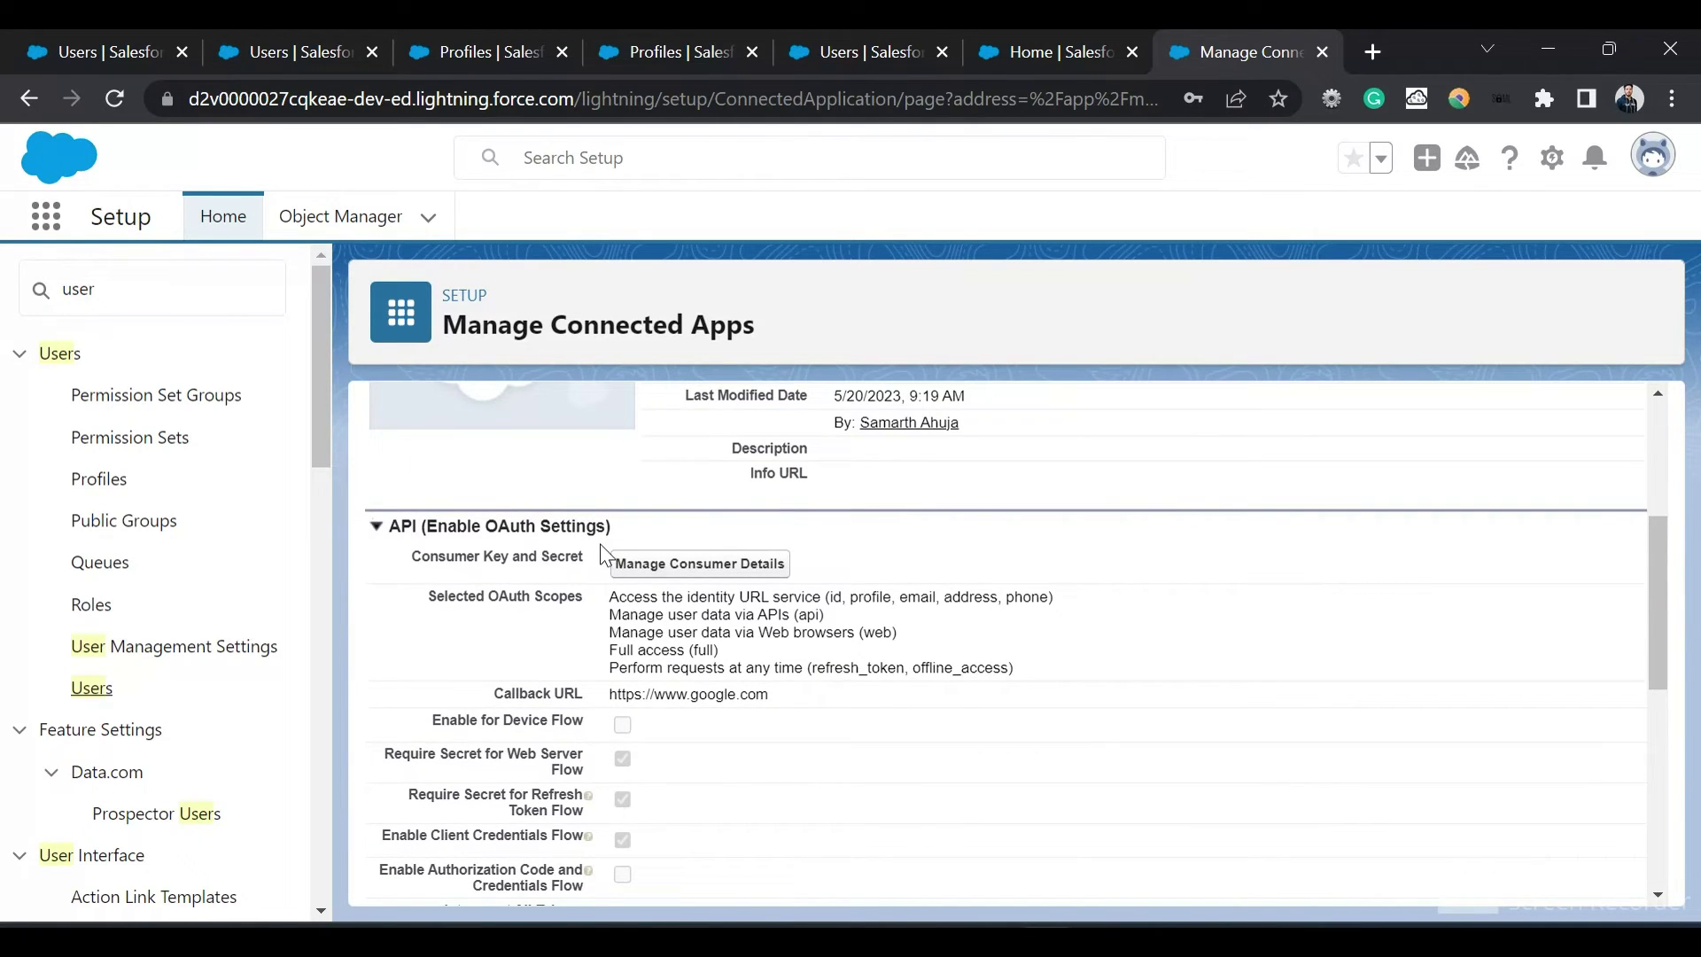
scroll(603, 555, "down", 3)
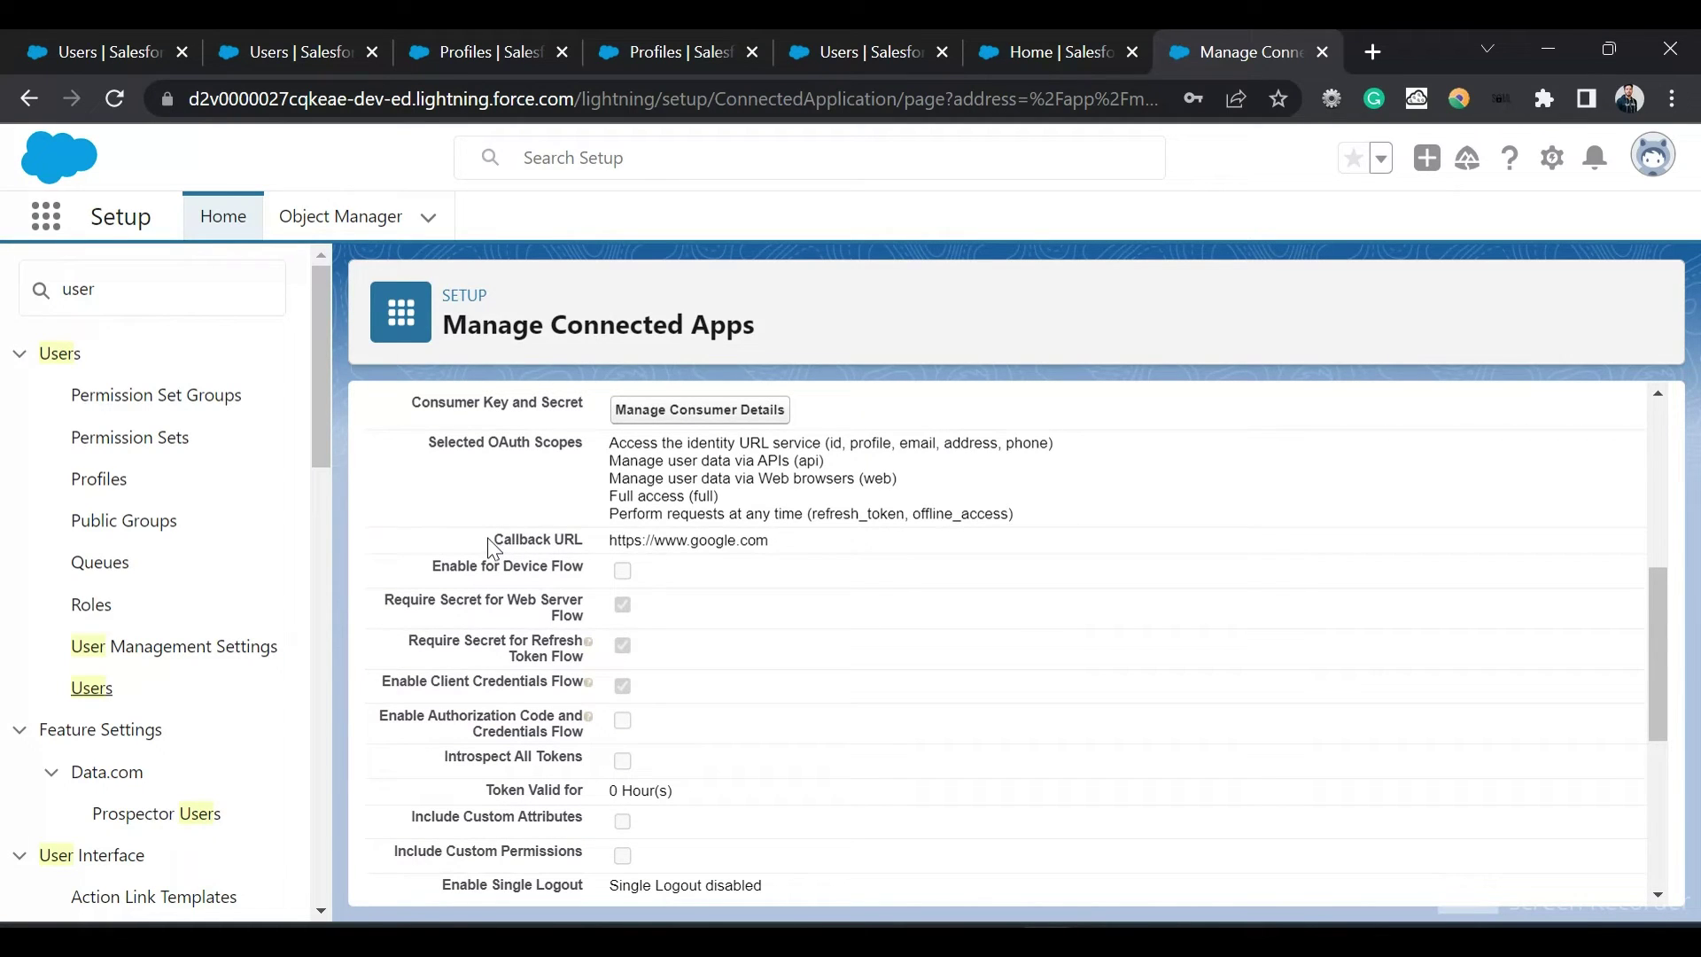
left_click_drag(494, 540, 586, 540)
scroll(583, 537, "down", 4)
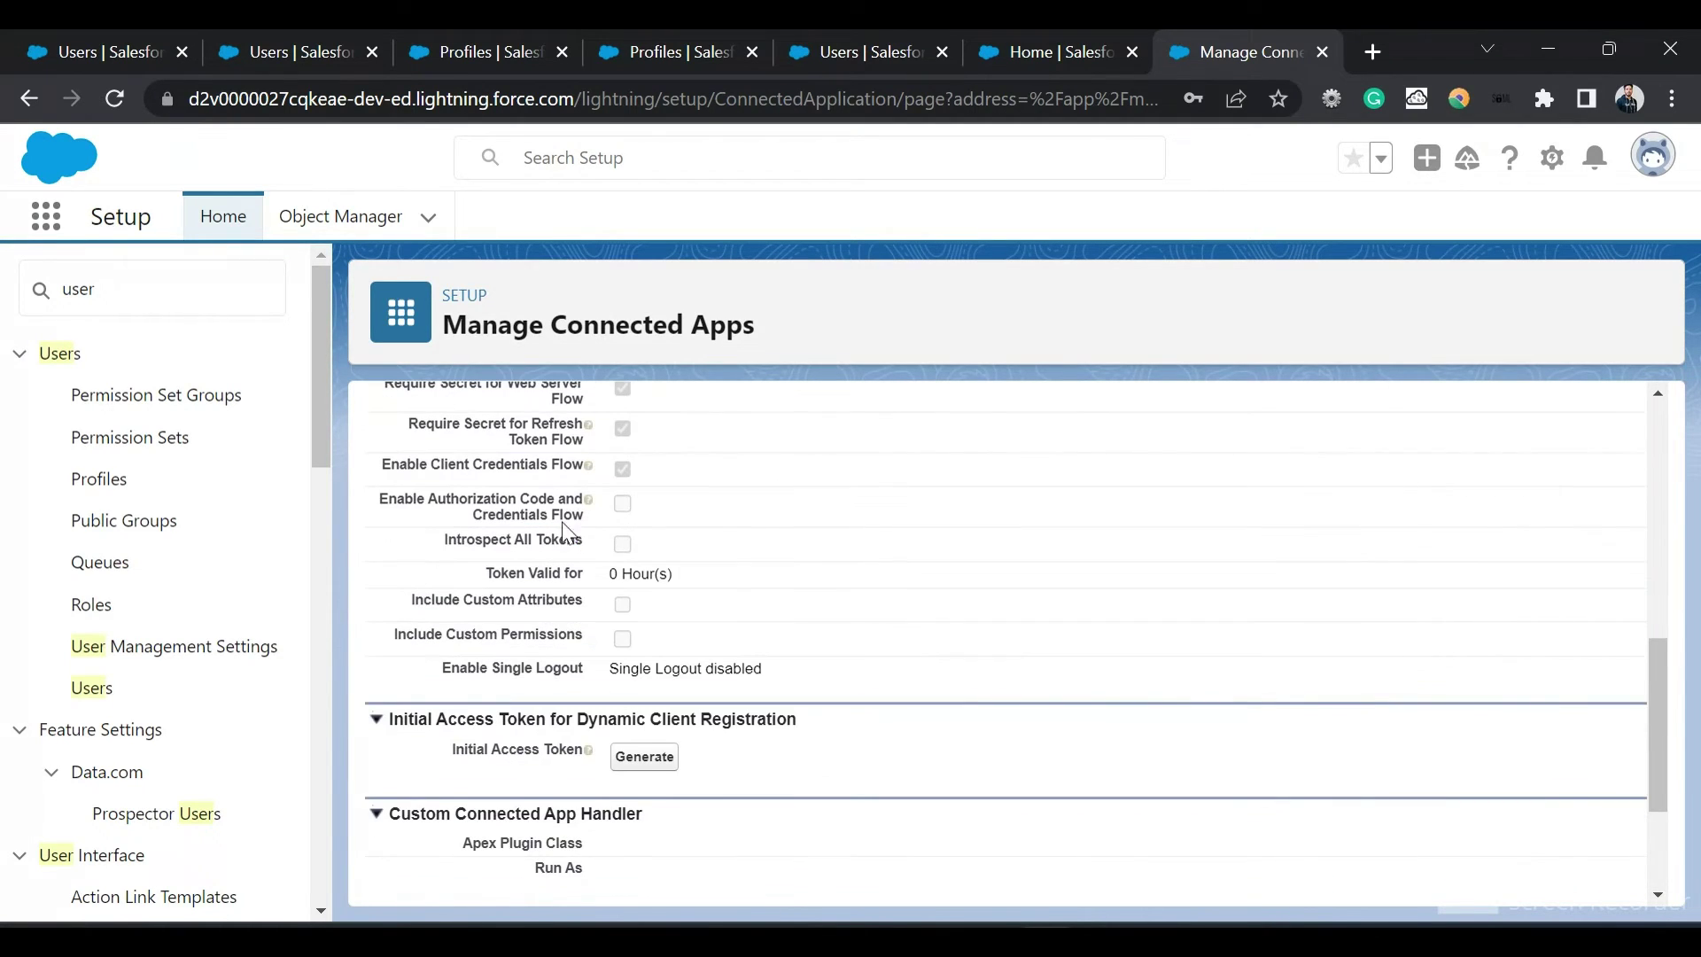
left_click_drag(379, 465, 577, 475)
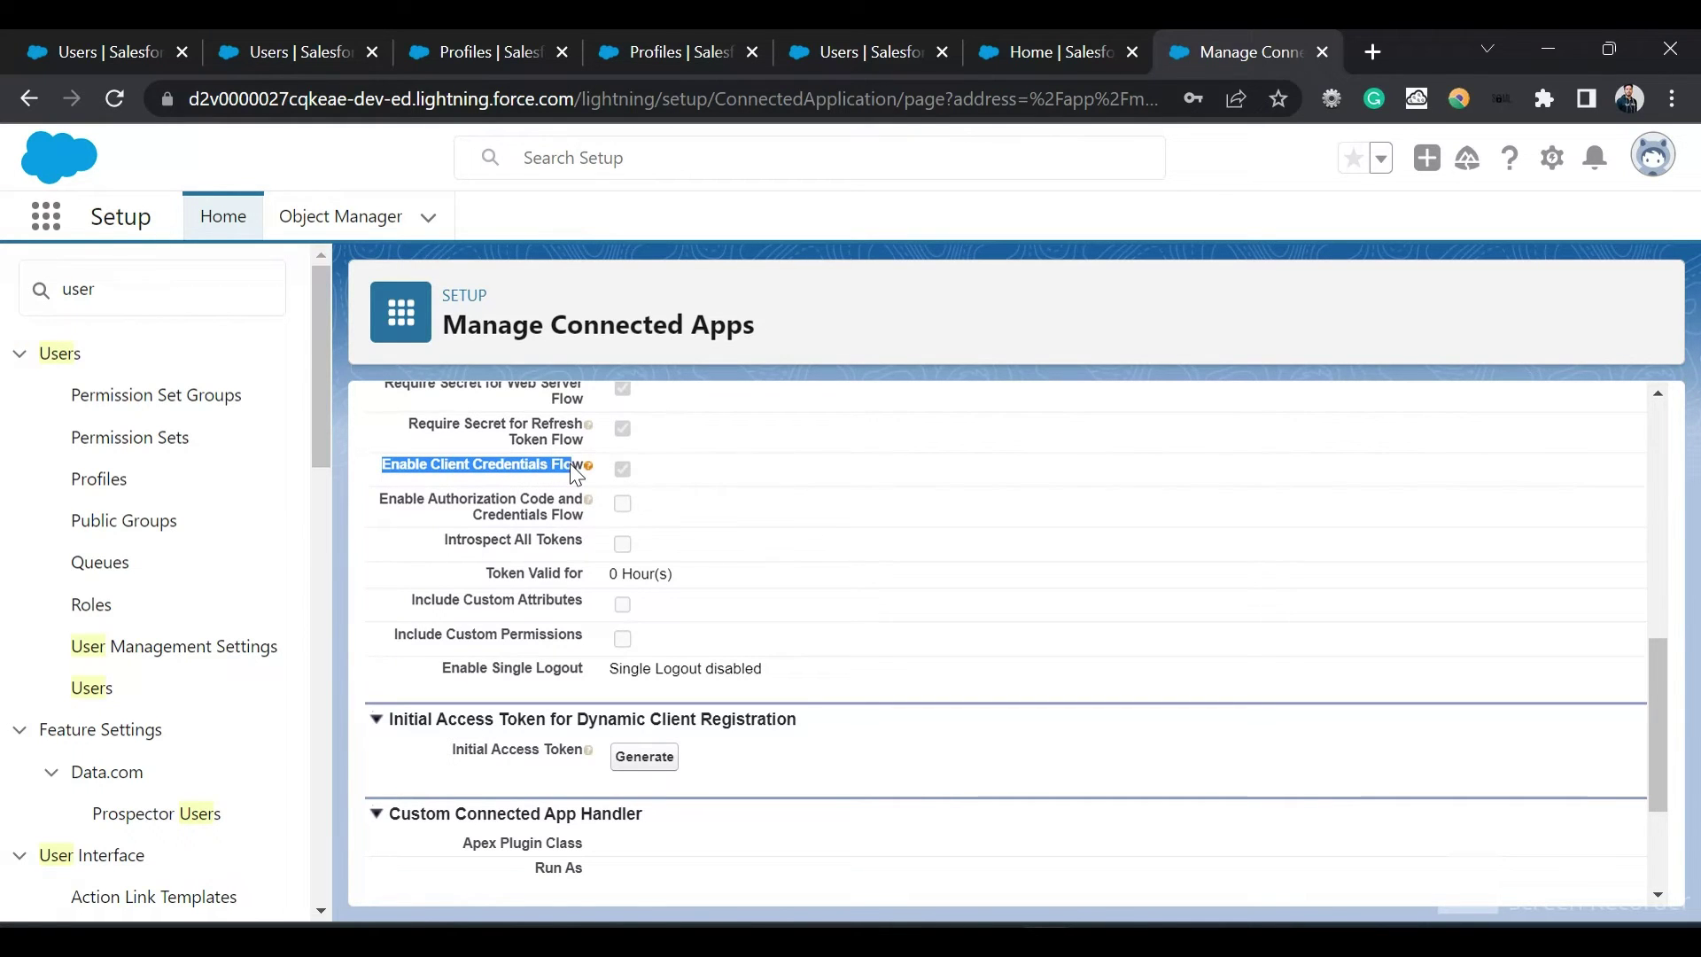
scroll(571, 468, "up", 8)
scroll(816, 669, "down", 10)
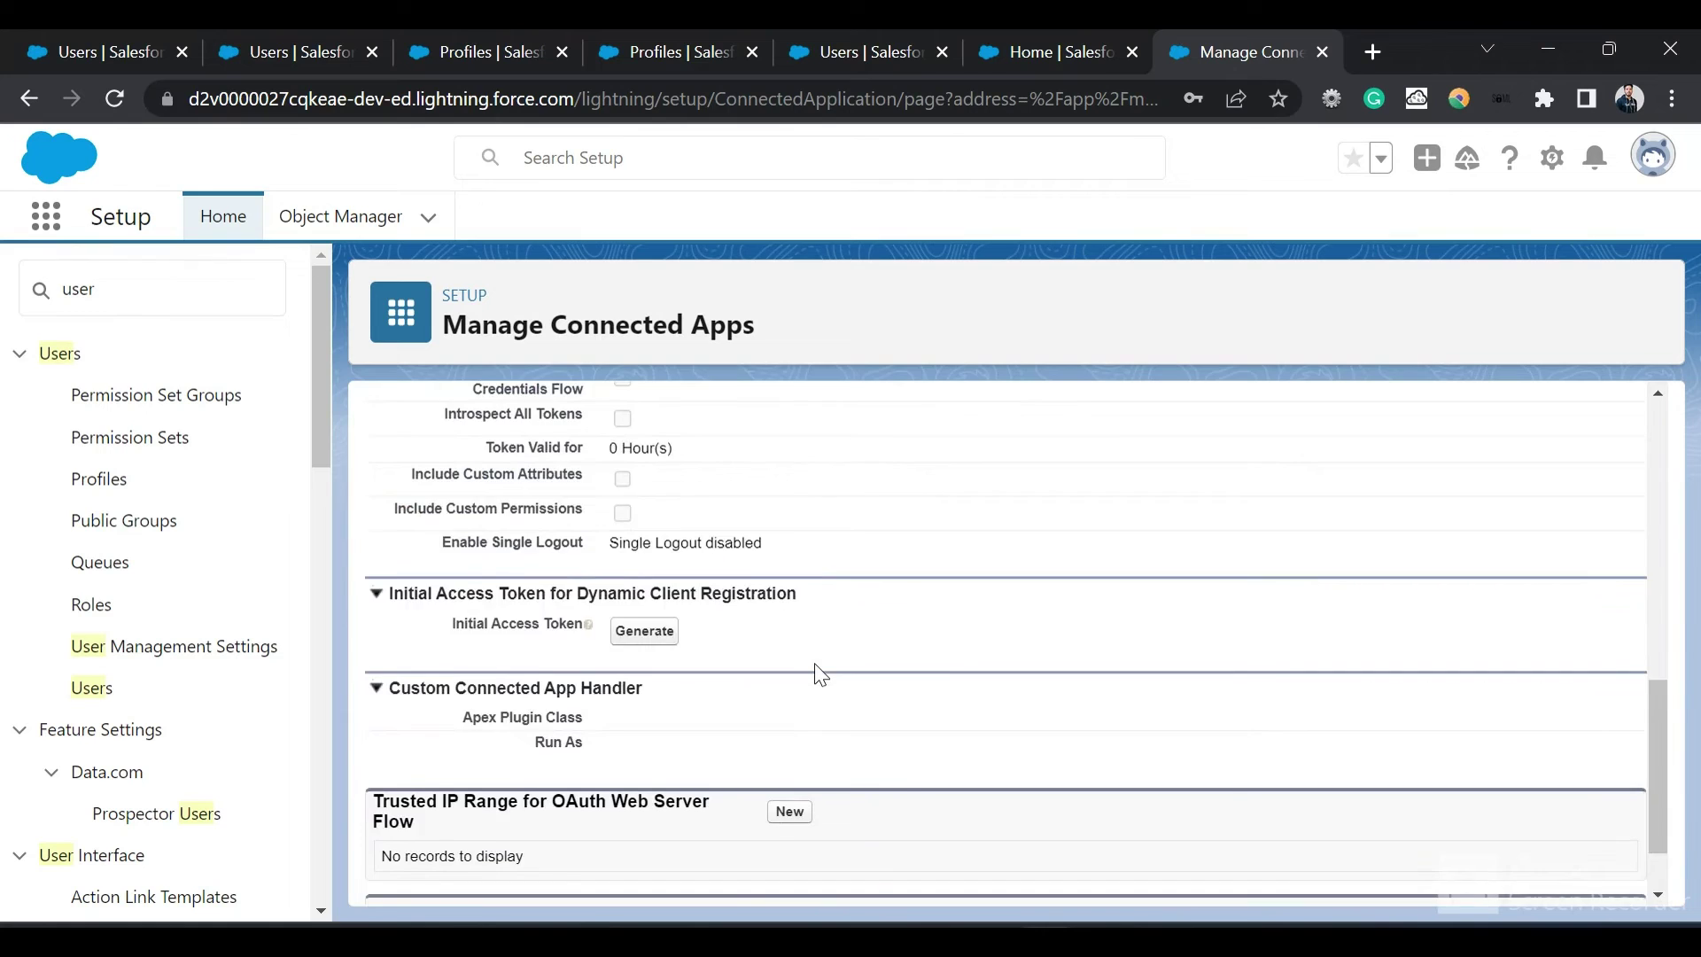
scroll(817, 669, "up", 10)
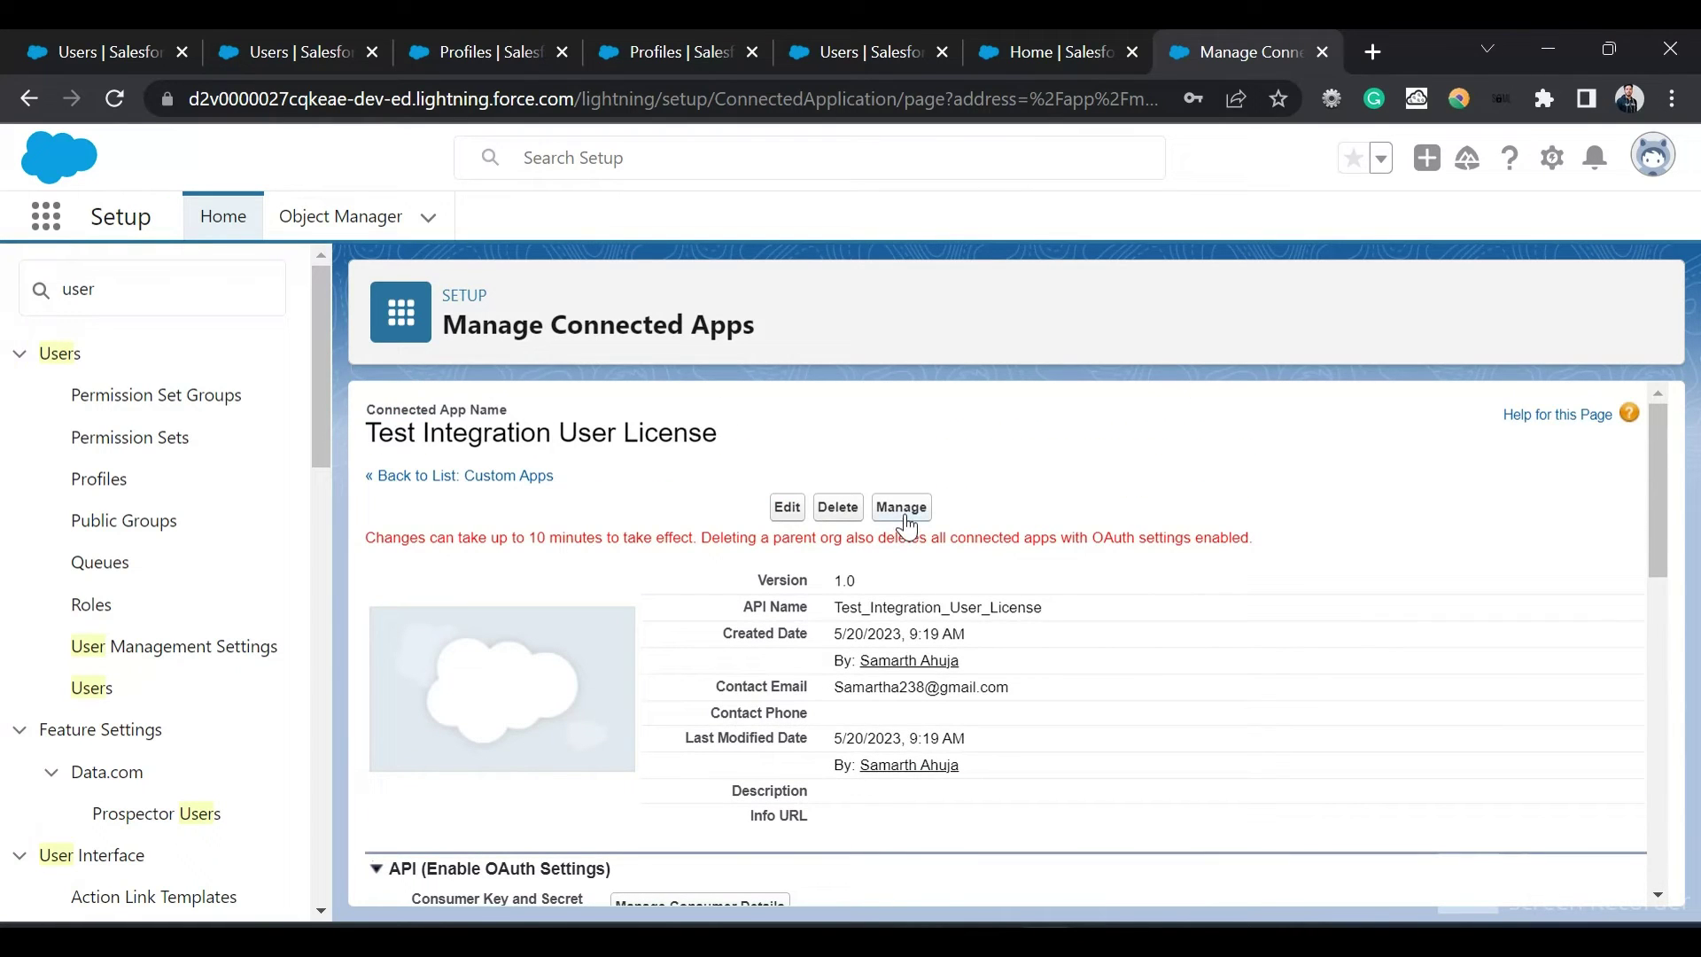
Review the connected app's OAuth Policies, where all users may self-authorize, and begin editing policies.
left_click(900, 508)
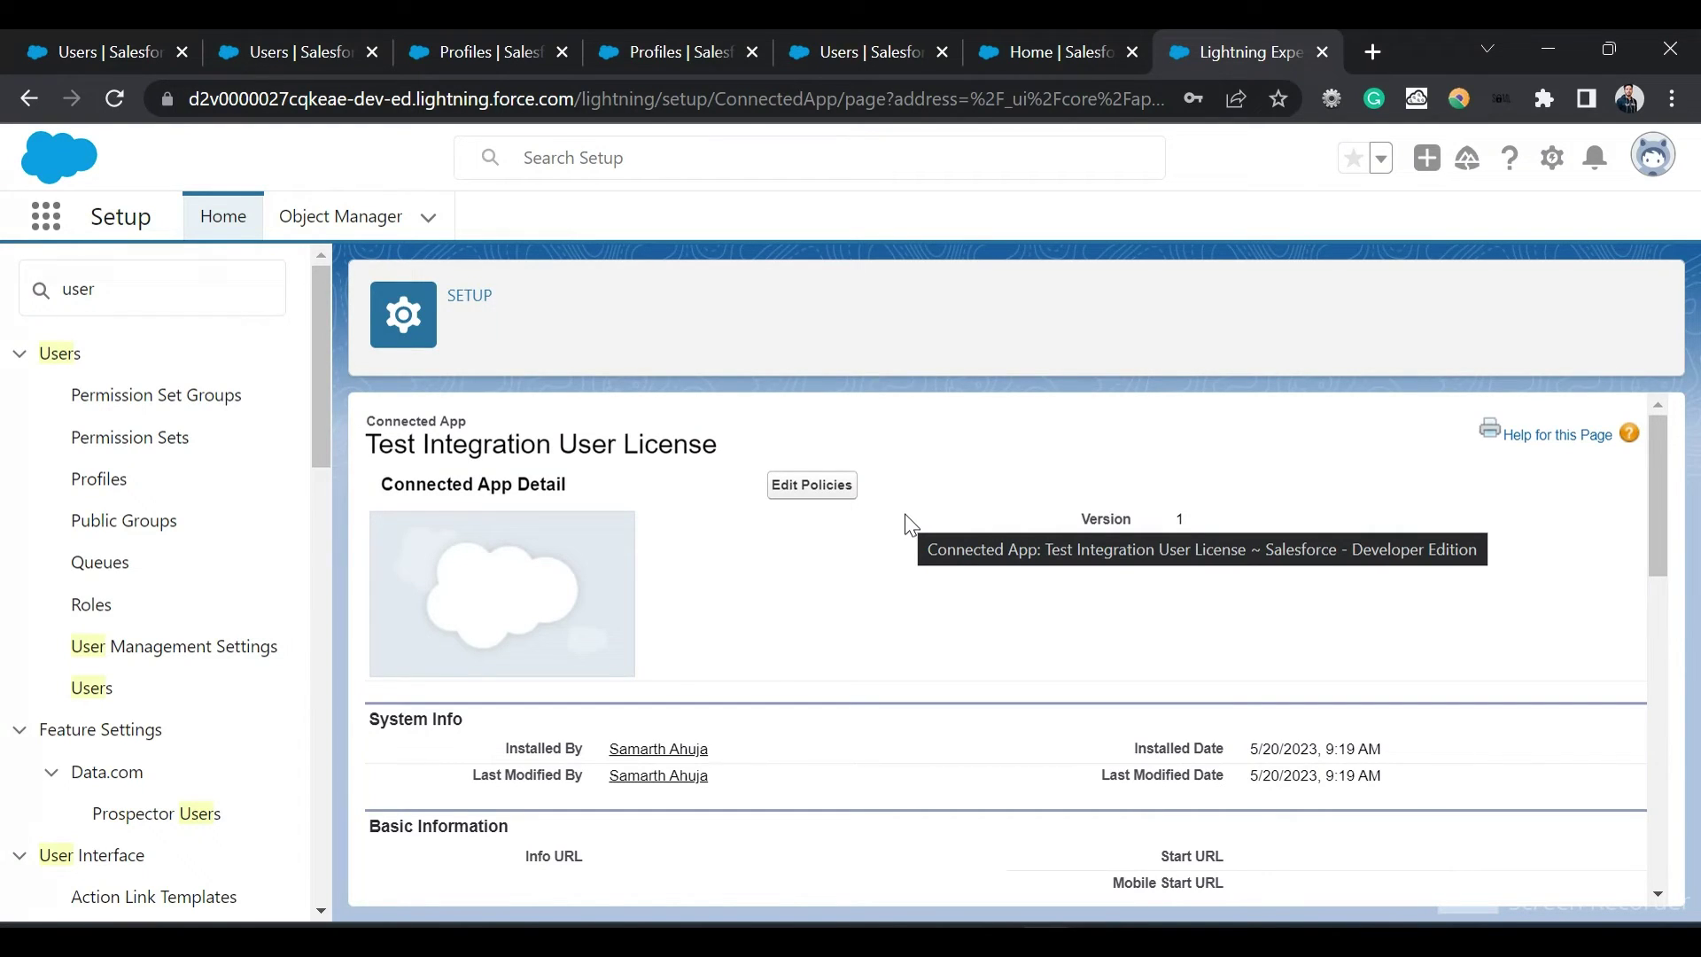
scroll(909, 525, "down", 9)
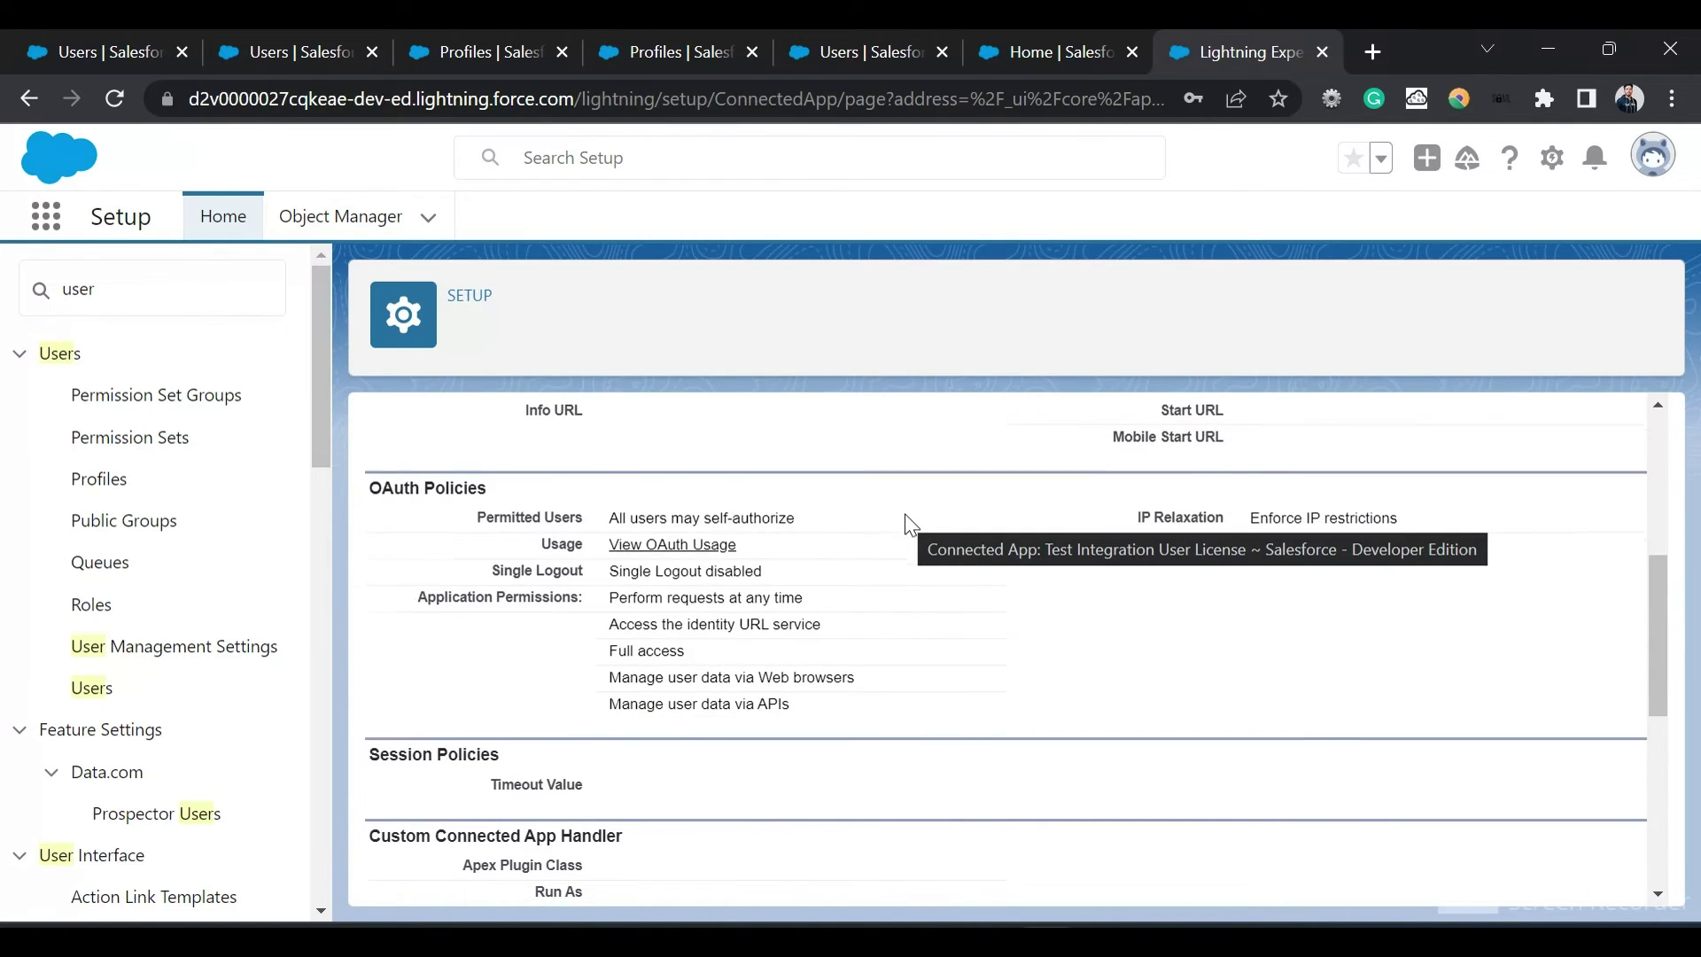
scroll(909, 525, "up", 10)
left_click(788, 486)
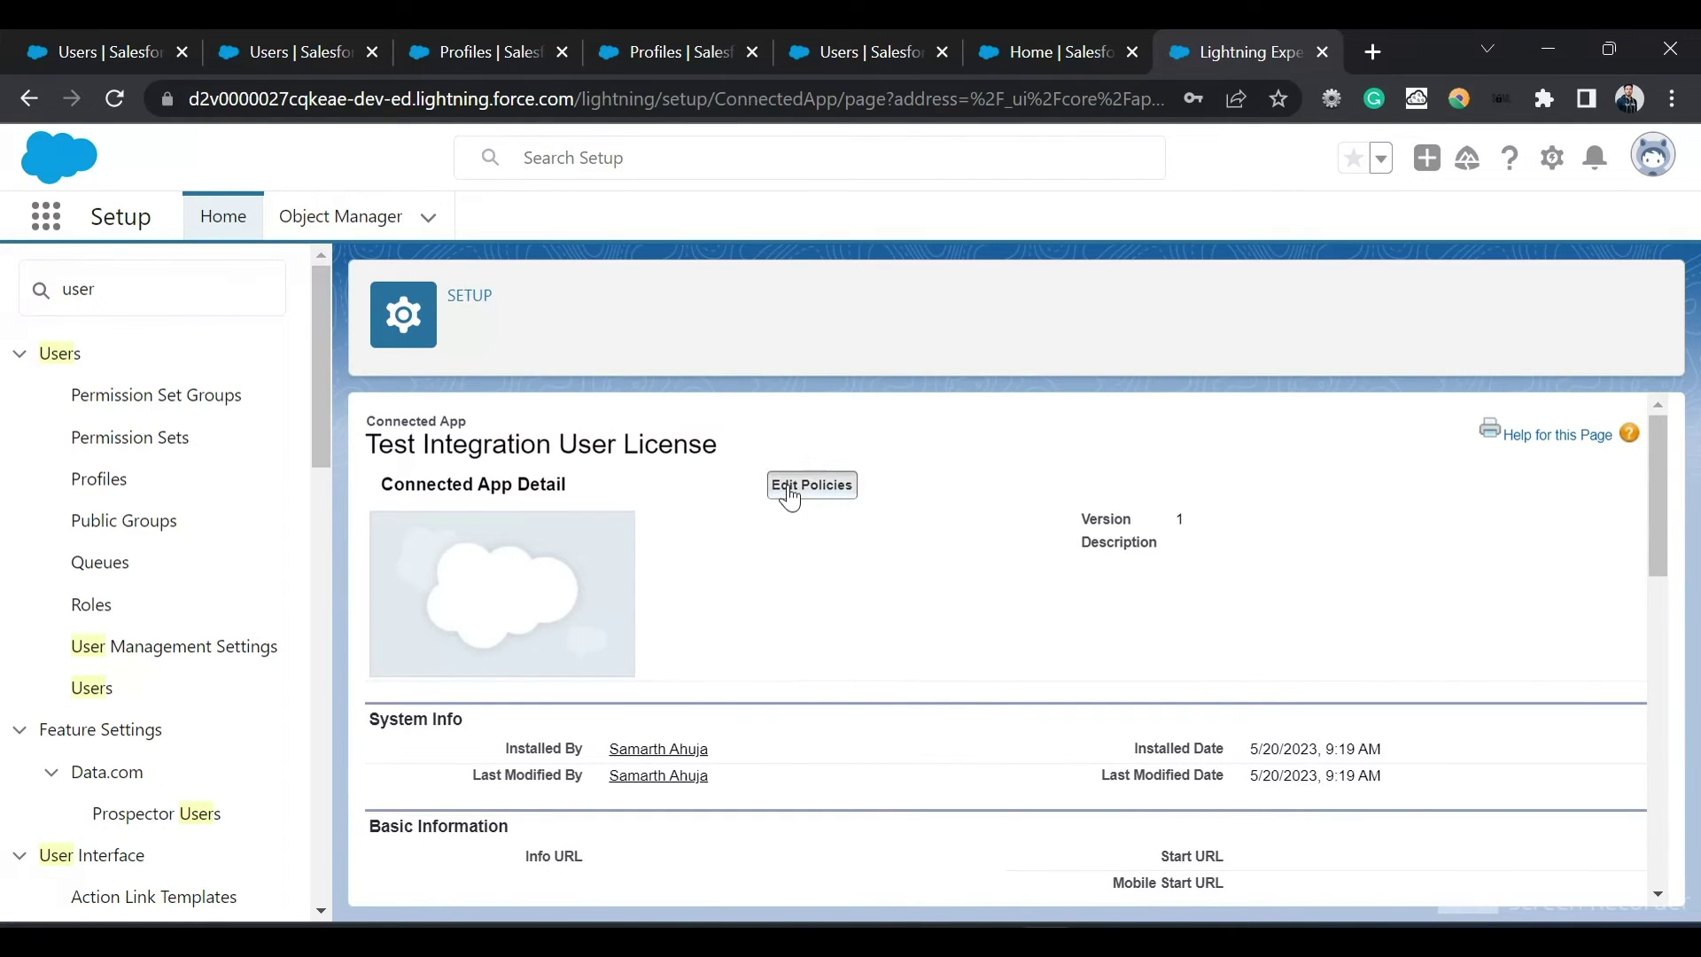
Pick Integration User test in the Client Credentials Flow Run As lookup and save the connected app policies.
scroll(798, 720, "down", 10)
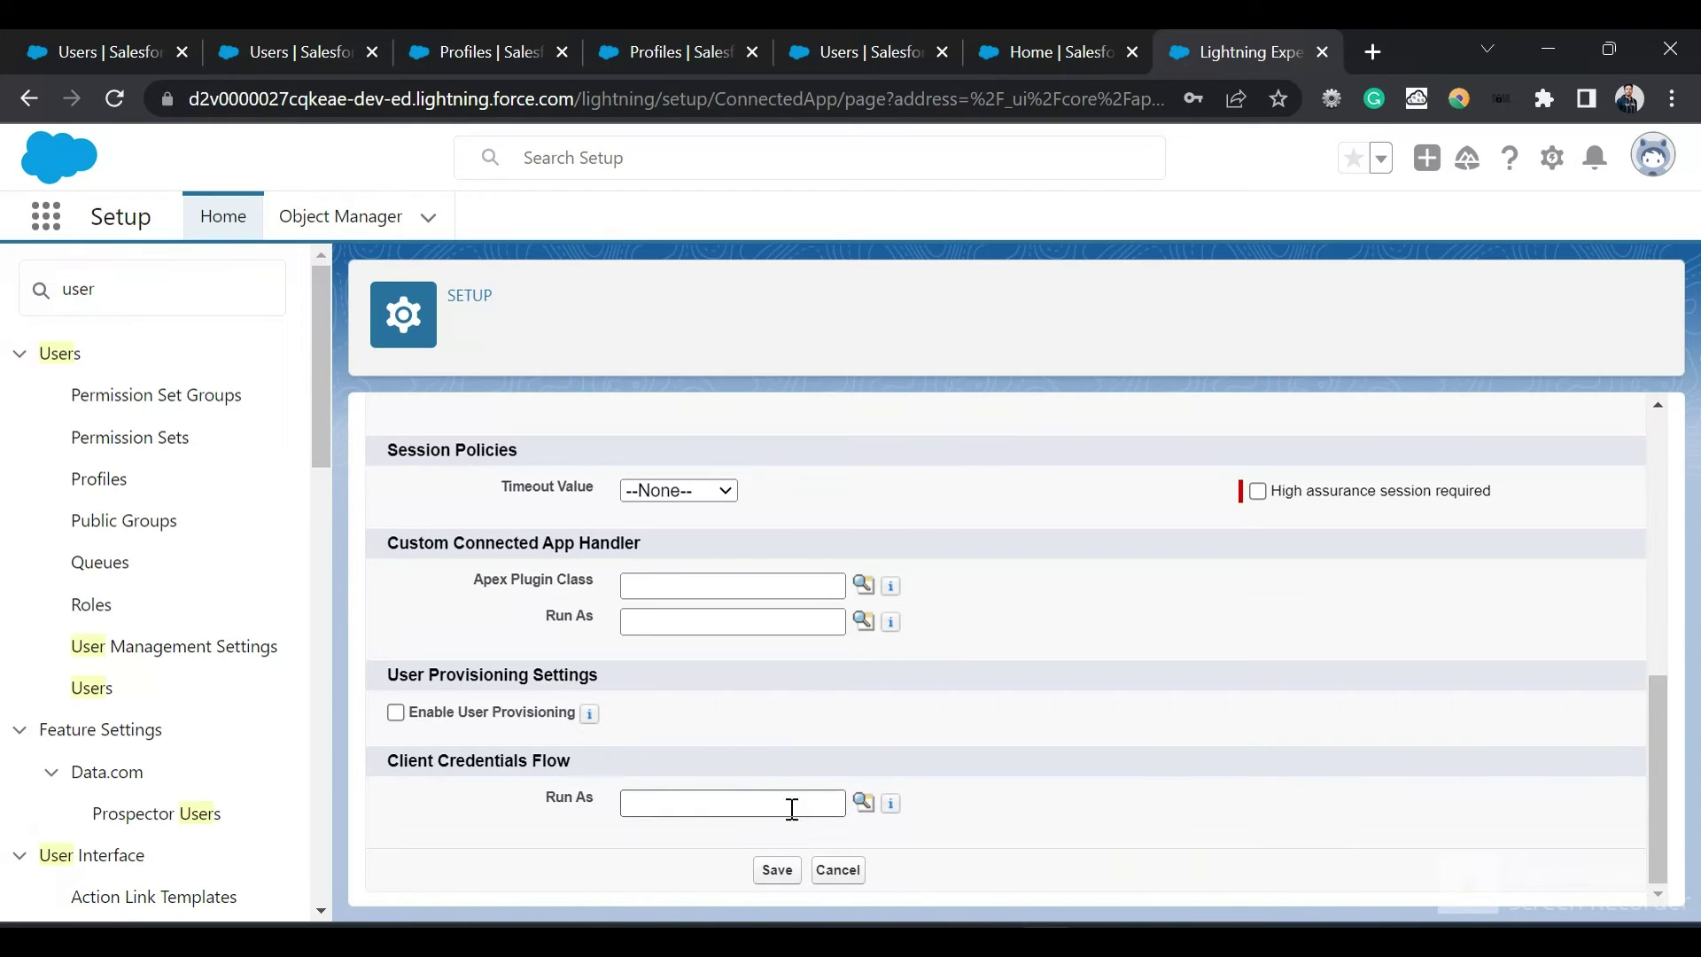
left_click(861, 803)
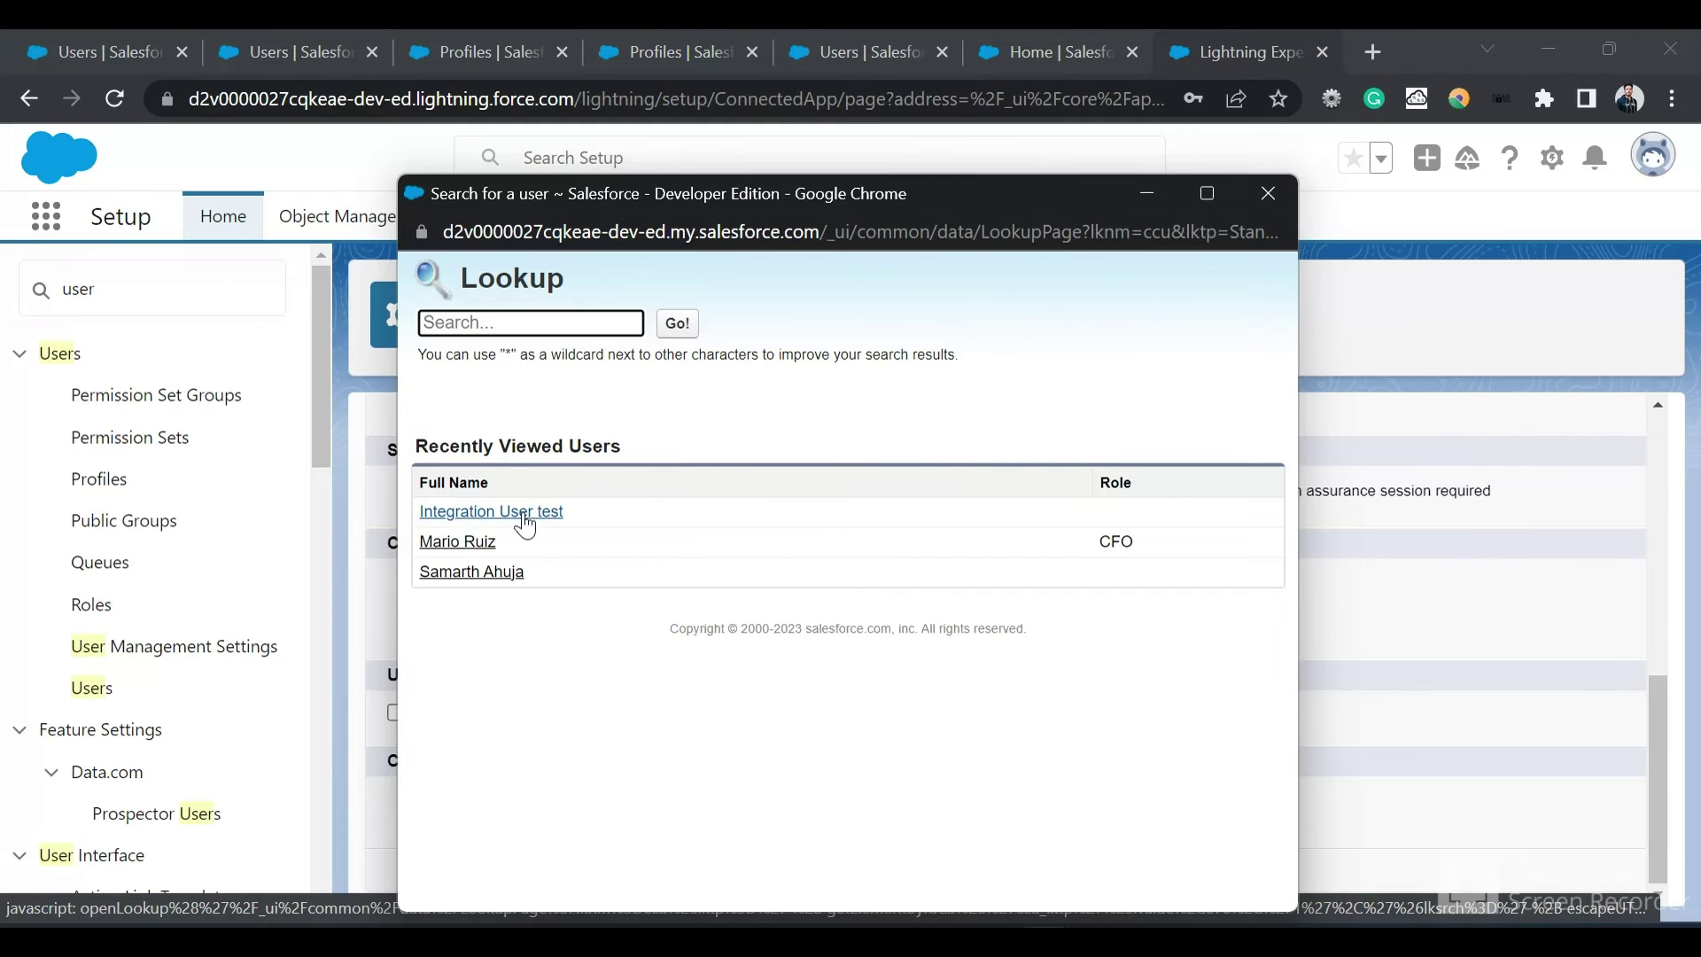
left_click(540, 508)
scroll(1001, 595, "up", 10)
scroll(809, 600, "down", 10)
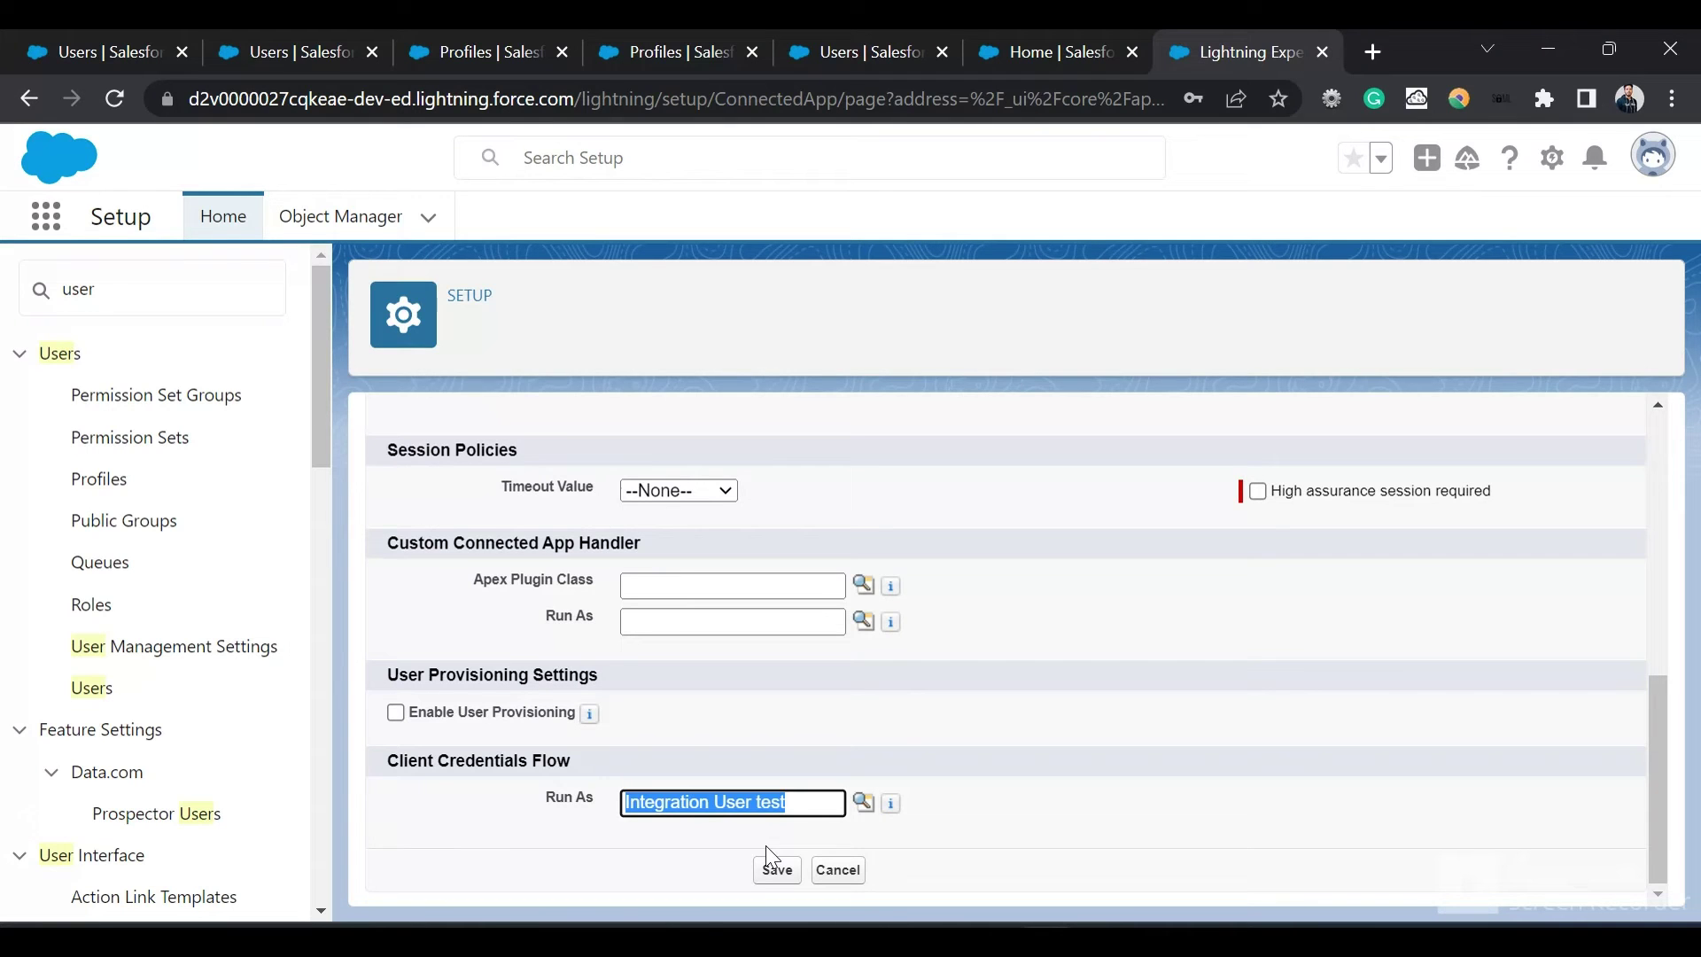
left_click(763, 869)
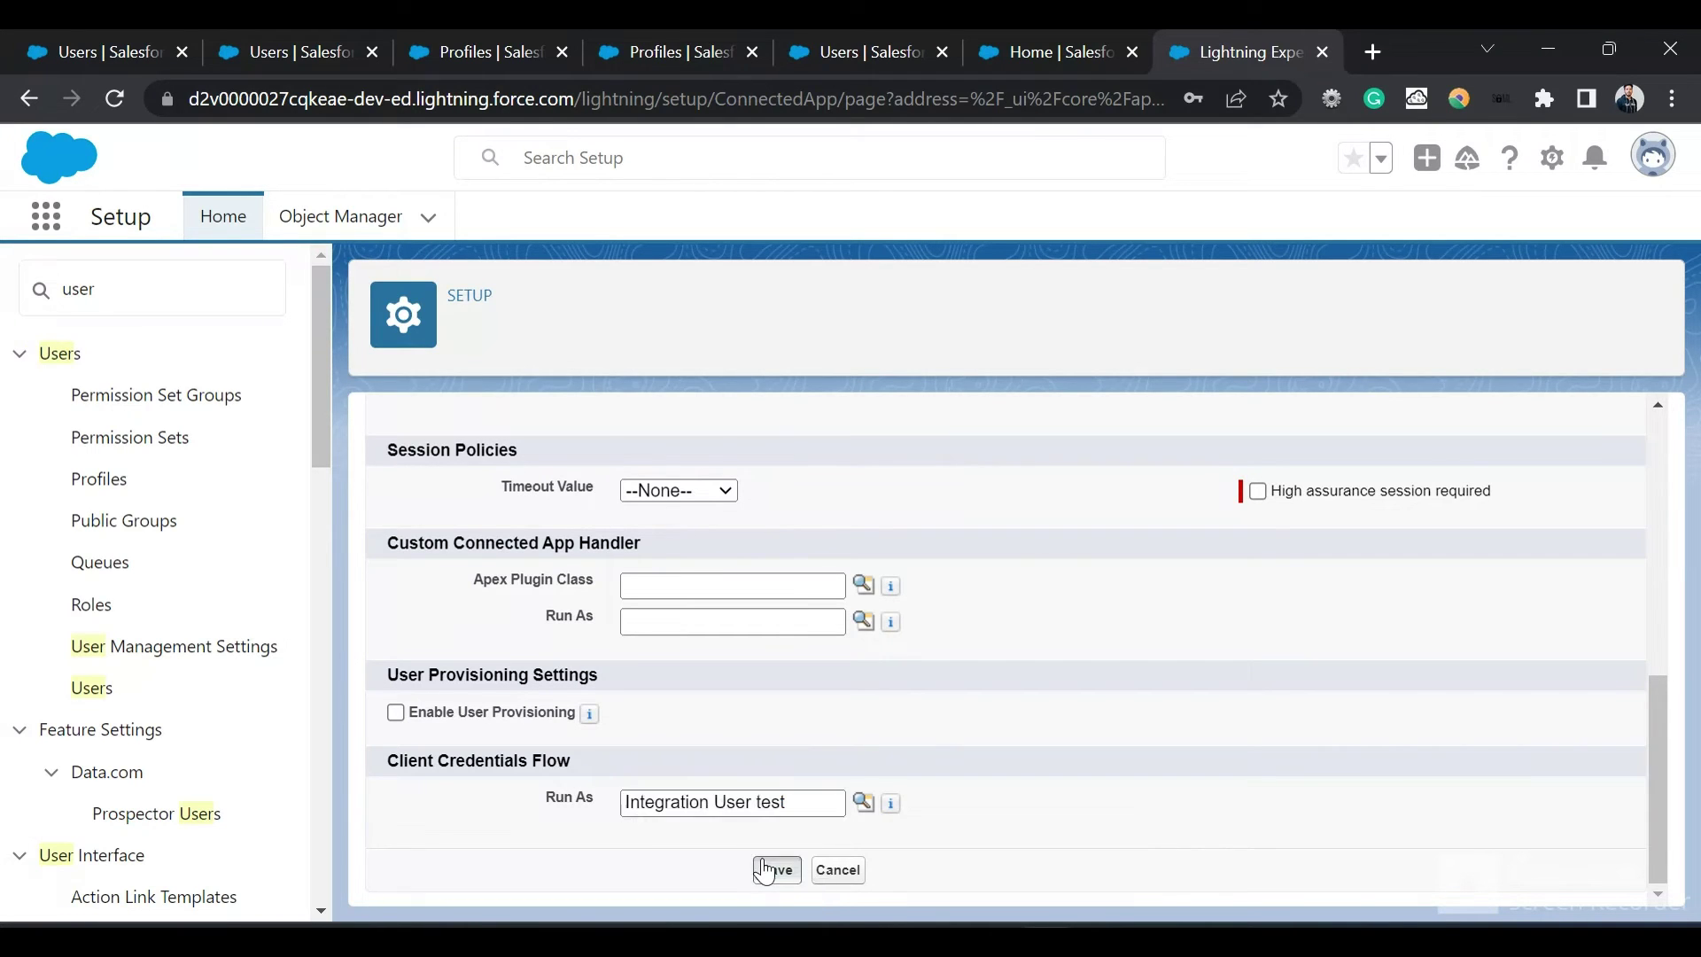
scroll(759, 866, "down", 10)
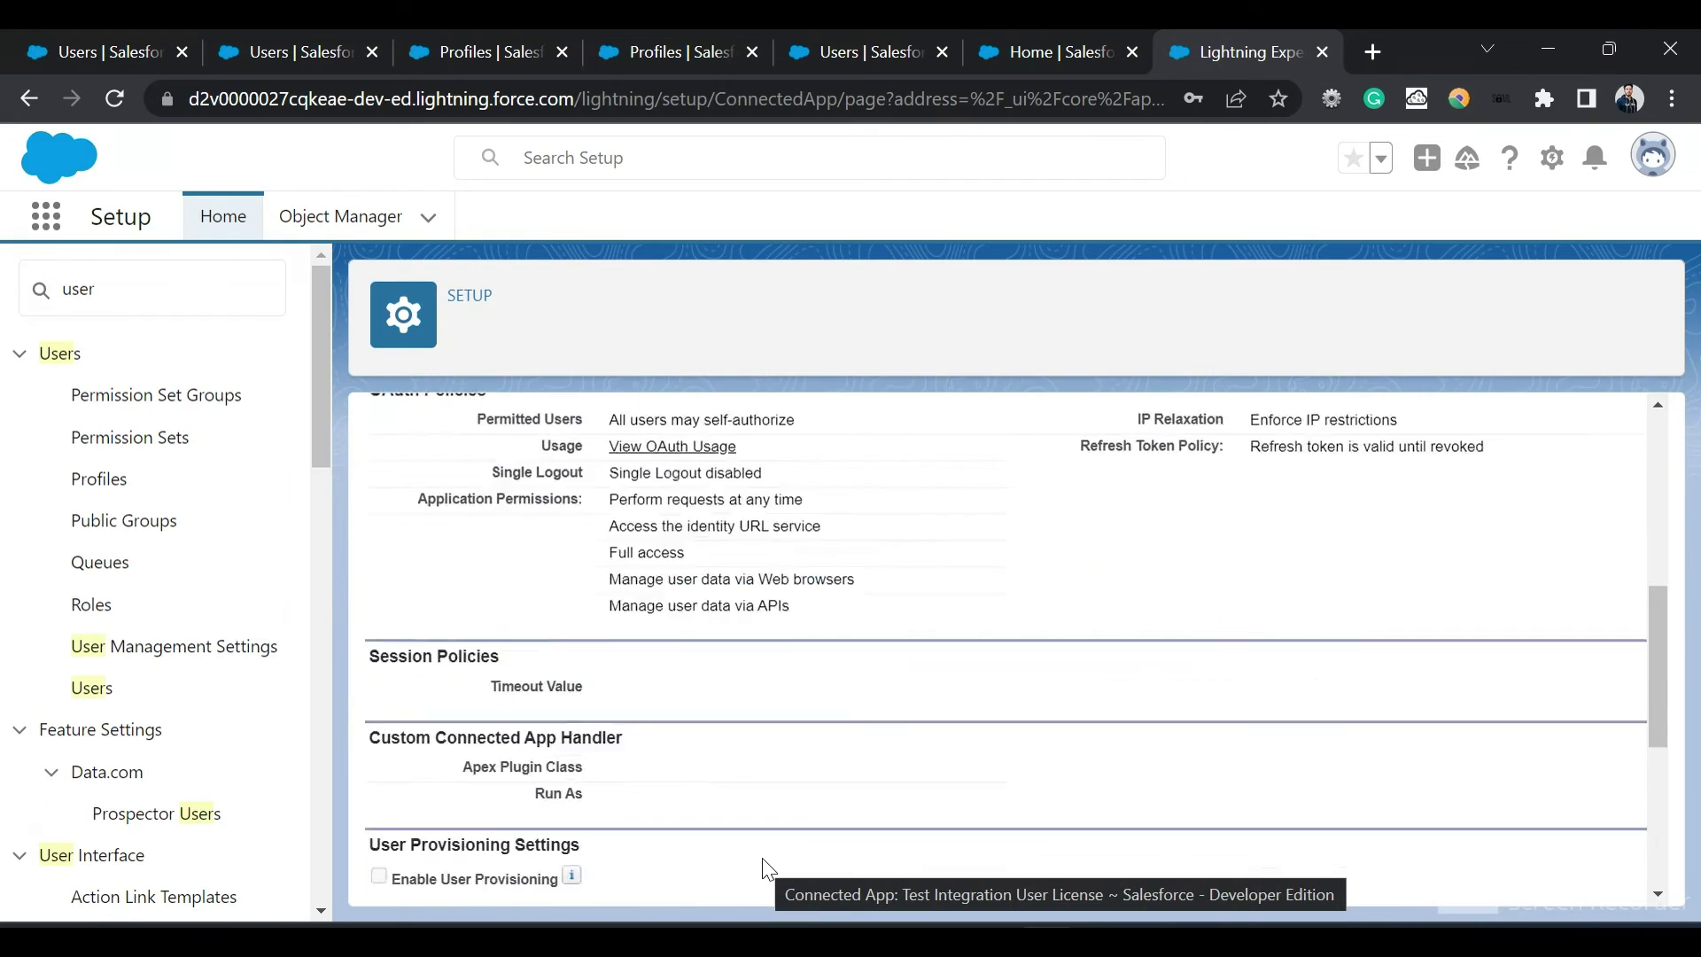
Scroll the Manage Connected Apps page, then switch to Postman's client_credentials oauth2/token POST request.
scroll(894, 695, "up", 10)
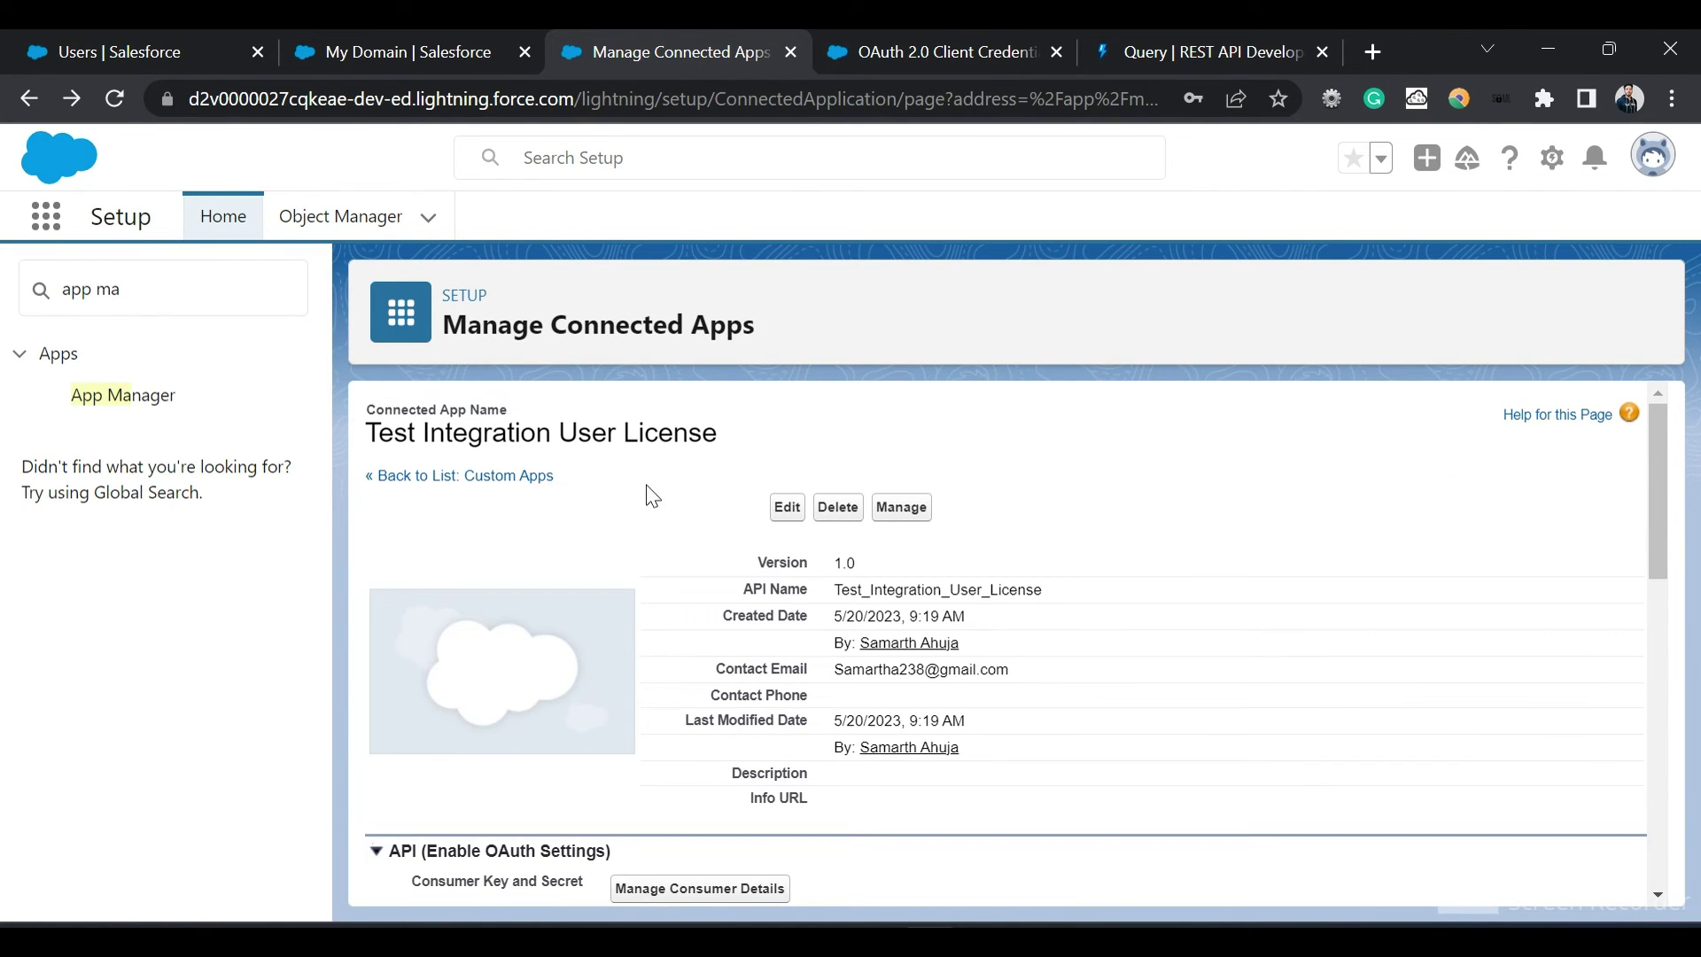
scroll(765, 585, "down", 12)
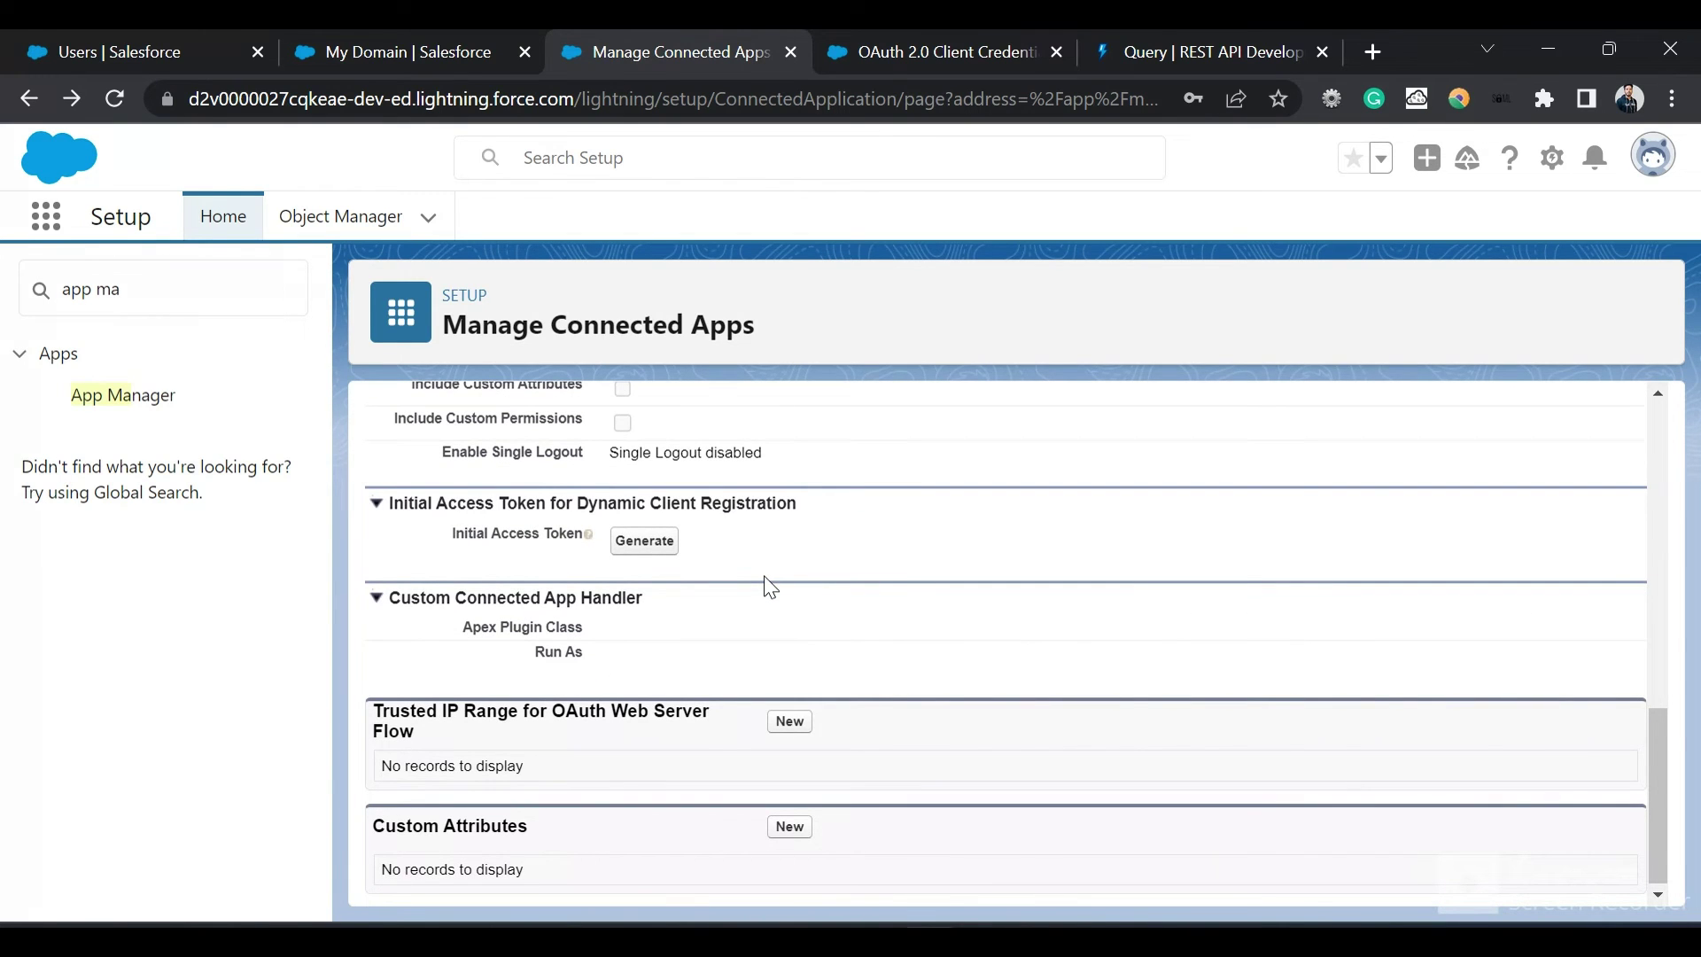
scroll(769, 587, "up", 10)
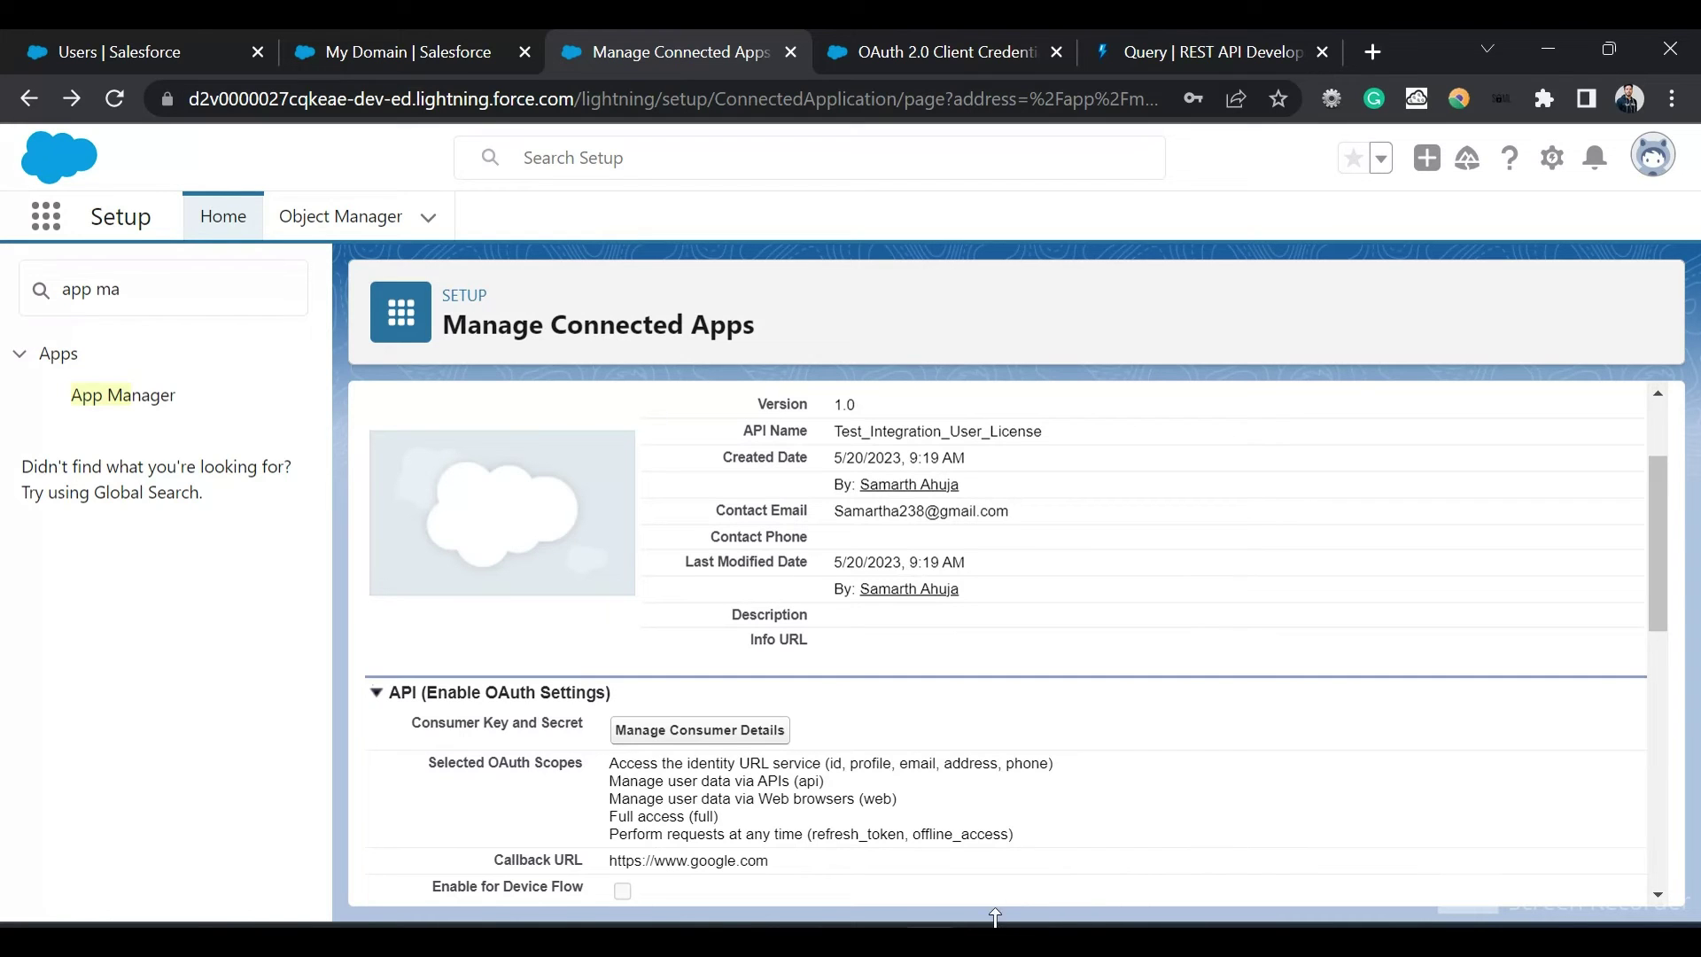
key("alt+Tab")
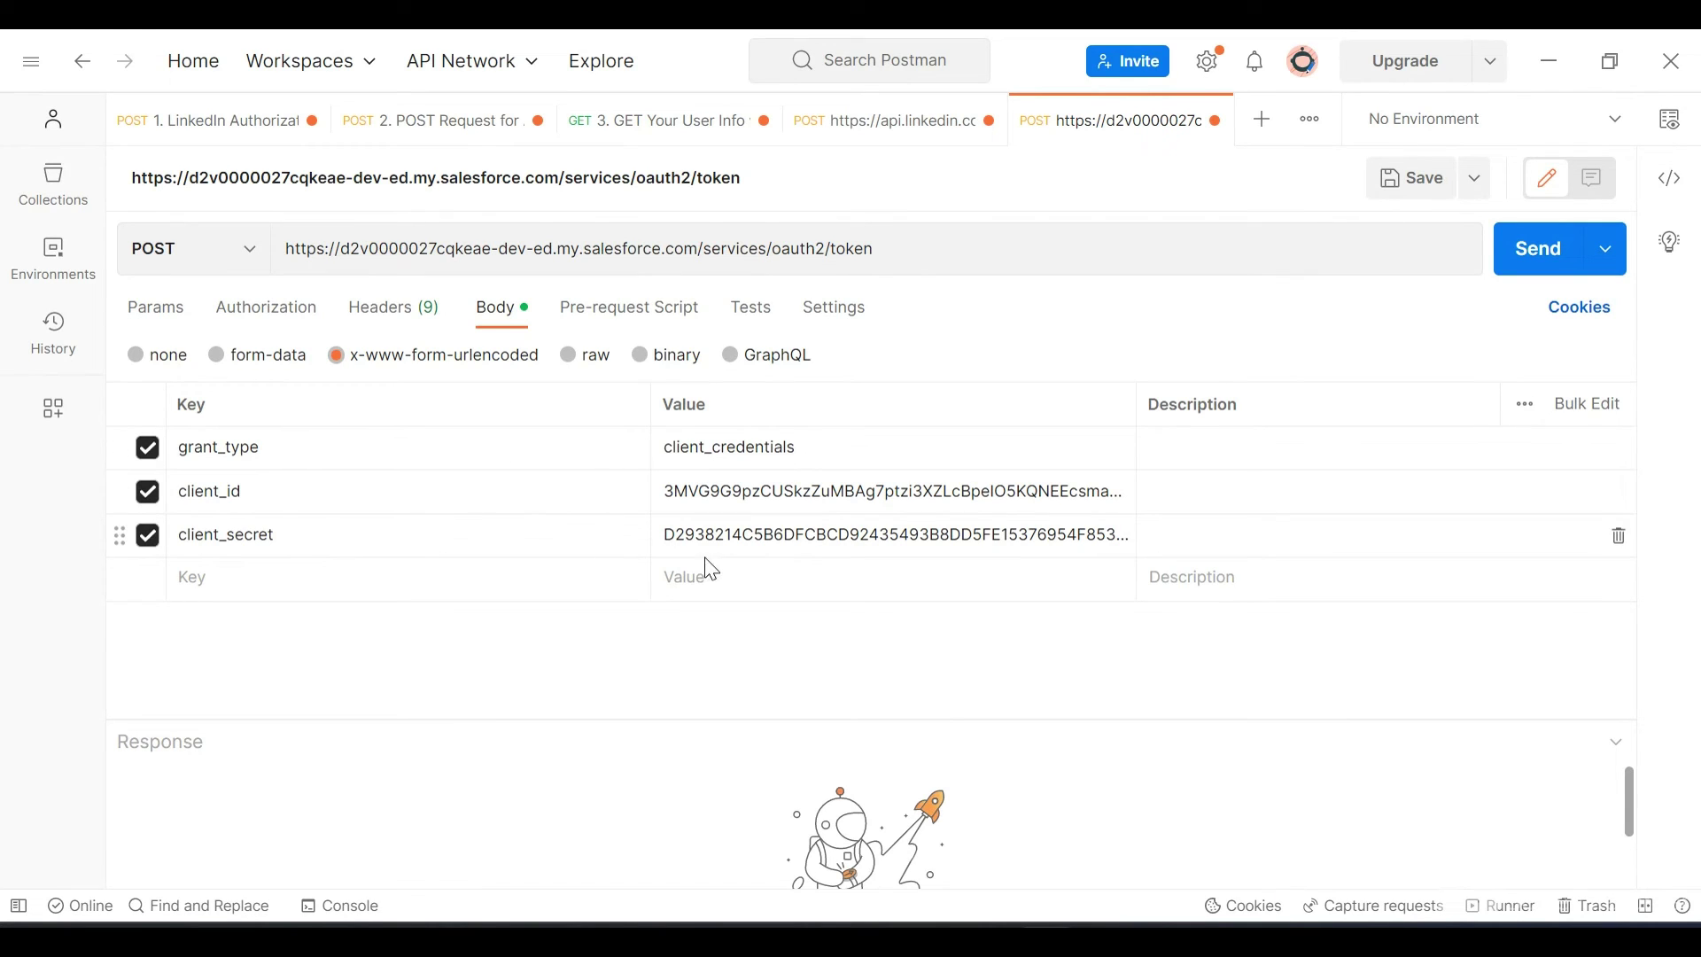
Send the client_credentials token request and copy the returned access_token value.
left_click(1502, 254)
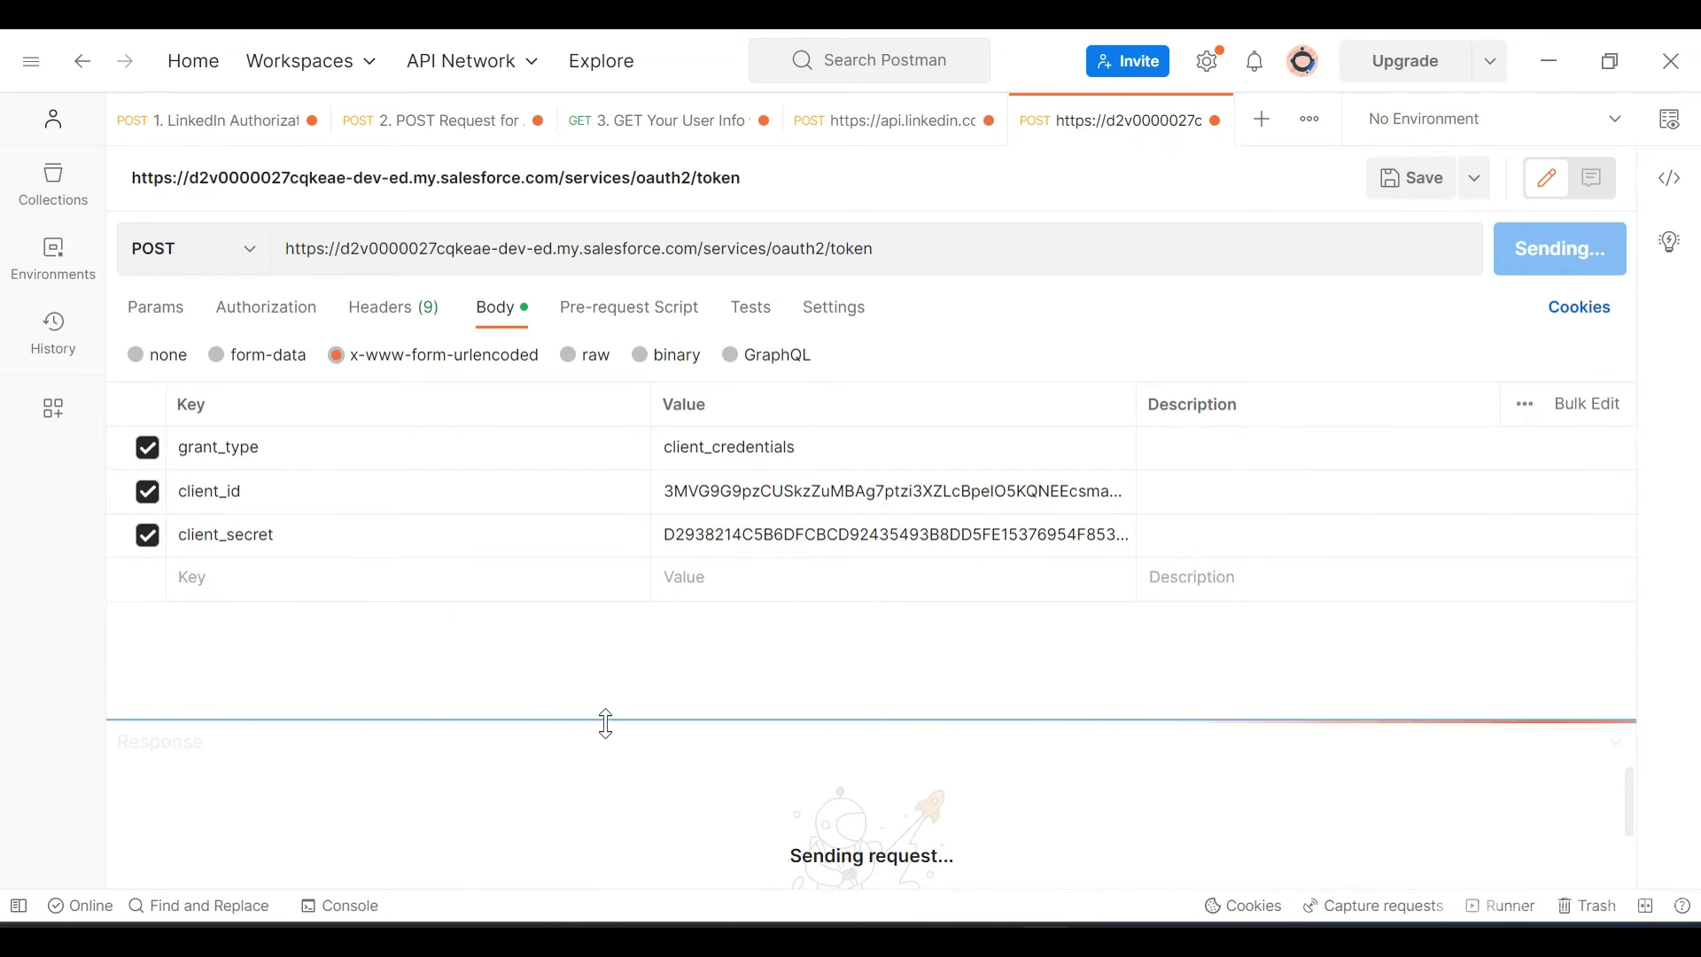
left_click_drag(606, 720, 593, 607)
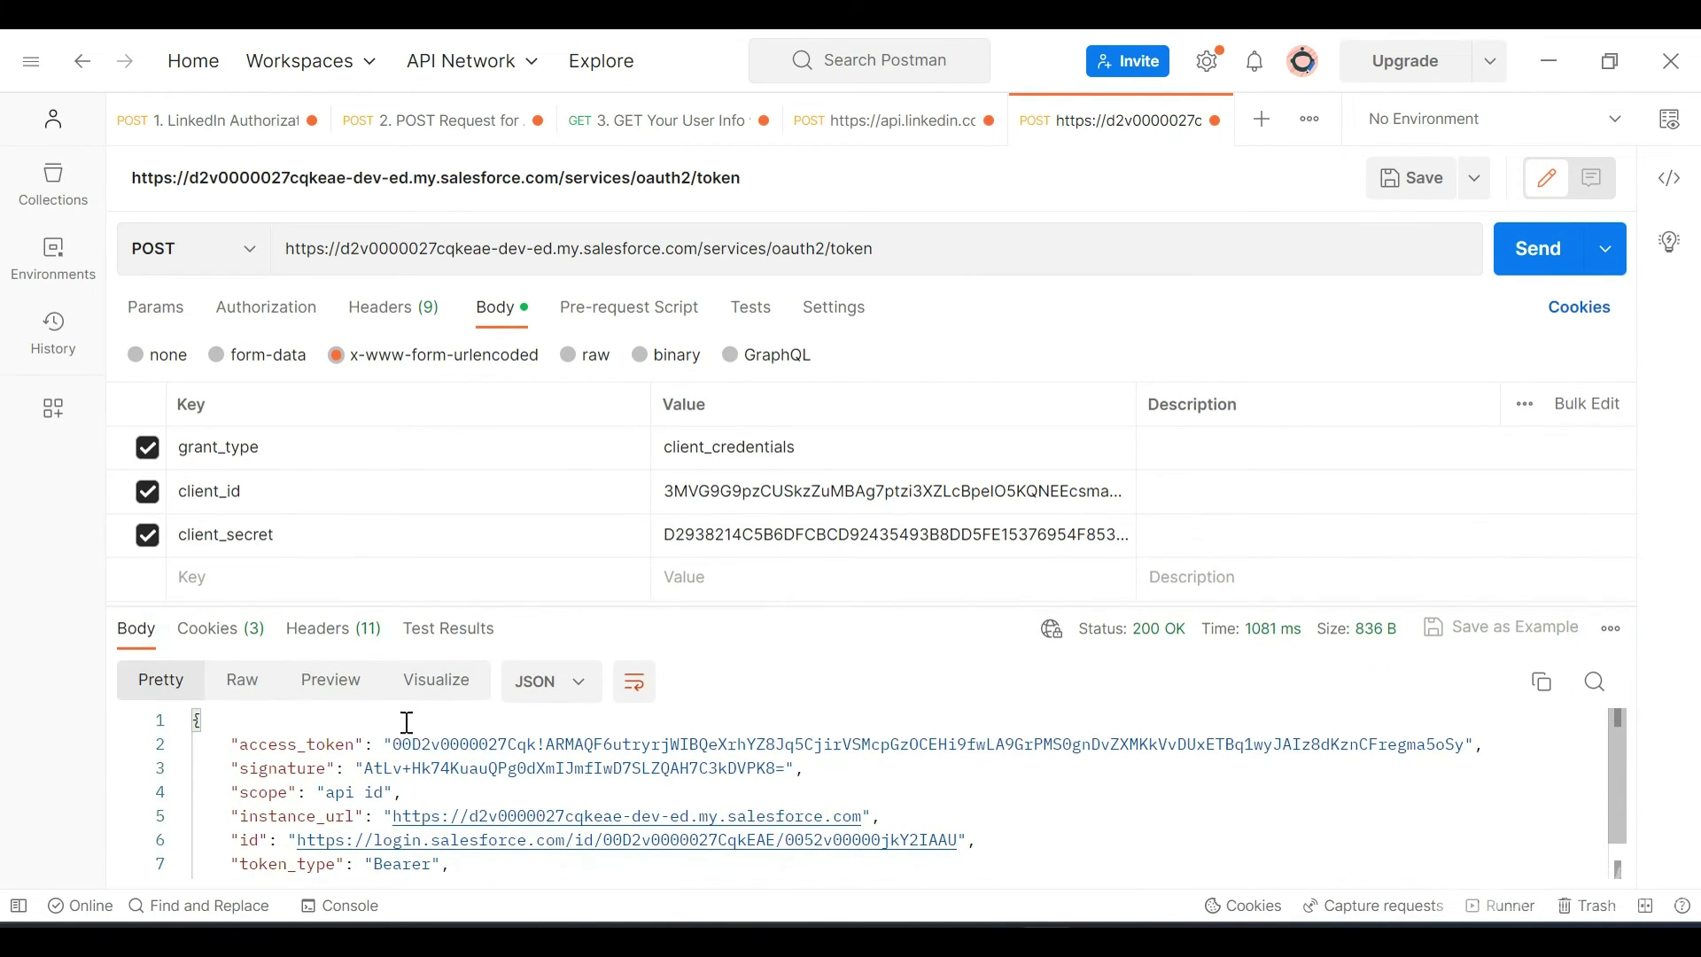
left_click_drag(396, 742, 1466, 742)
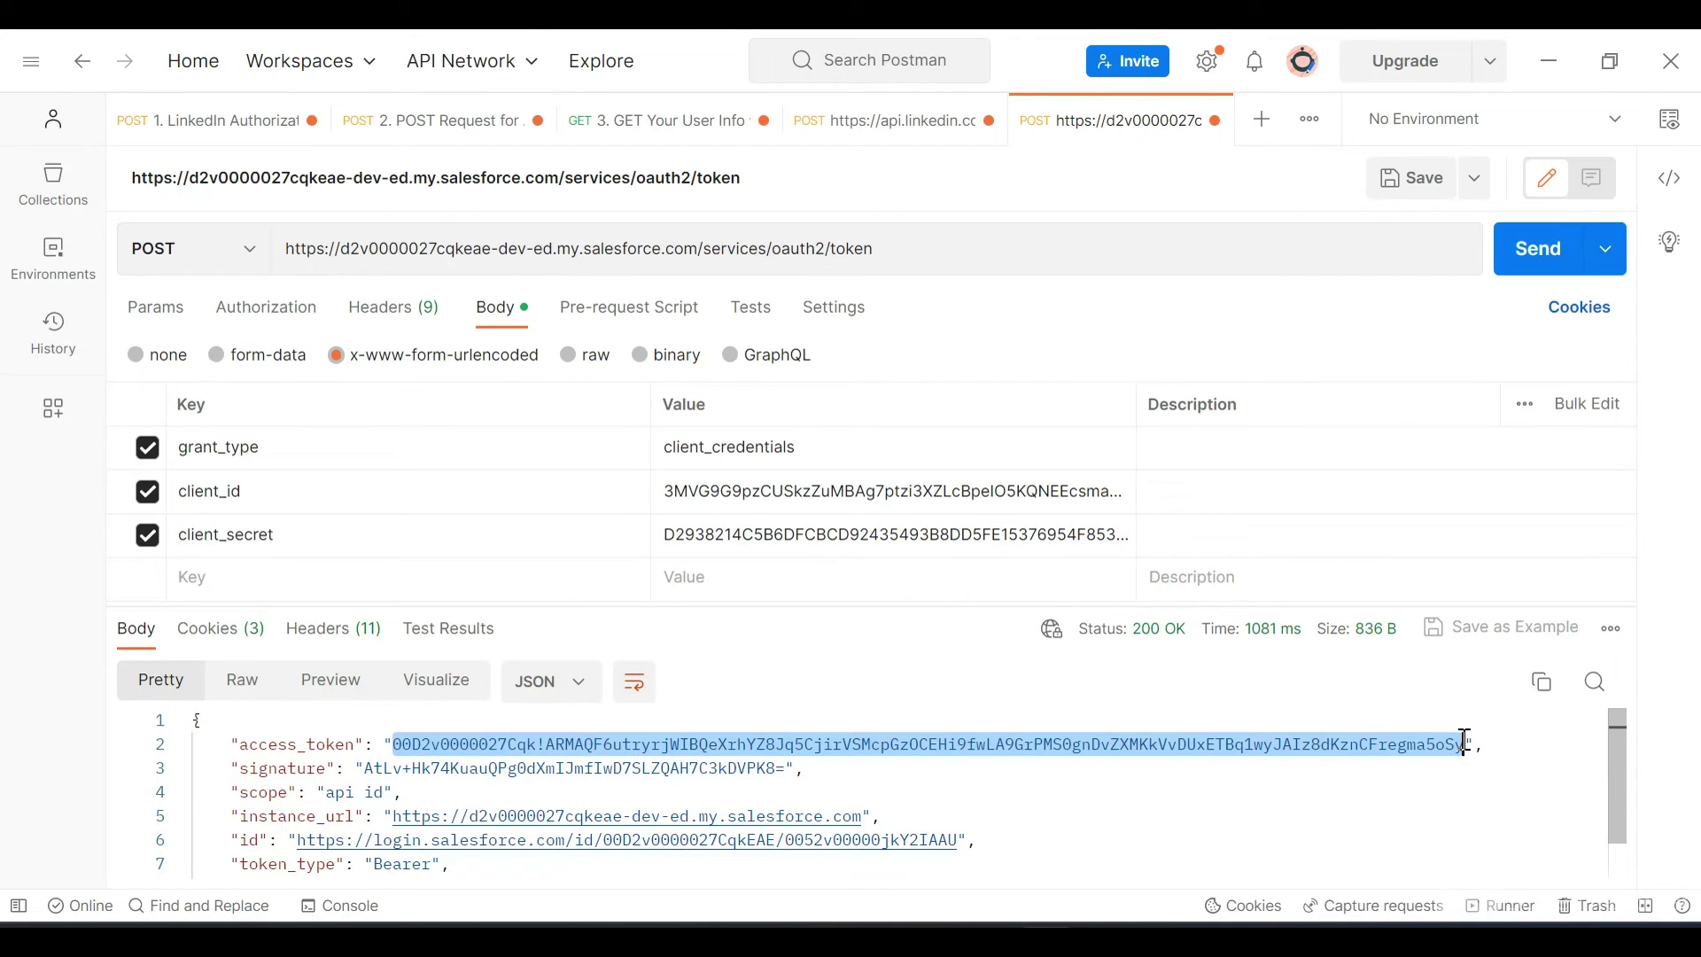
Add an Authorization header with the value 'Bearer' followed by the copied access token.
left_click(265, 308)
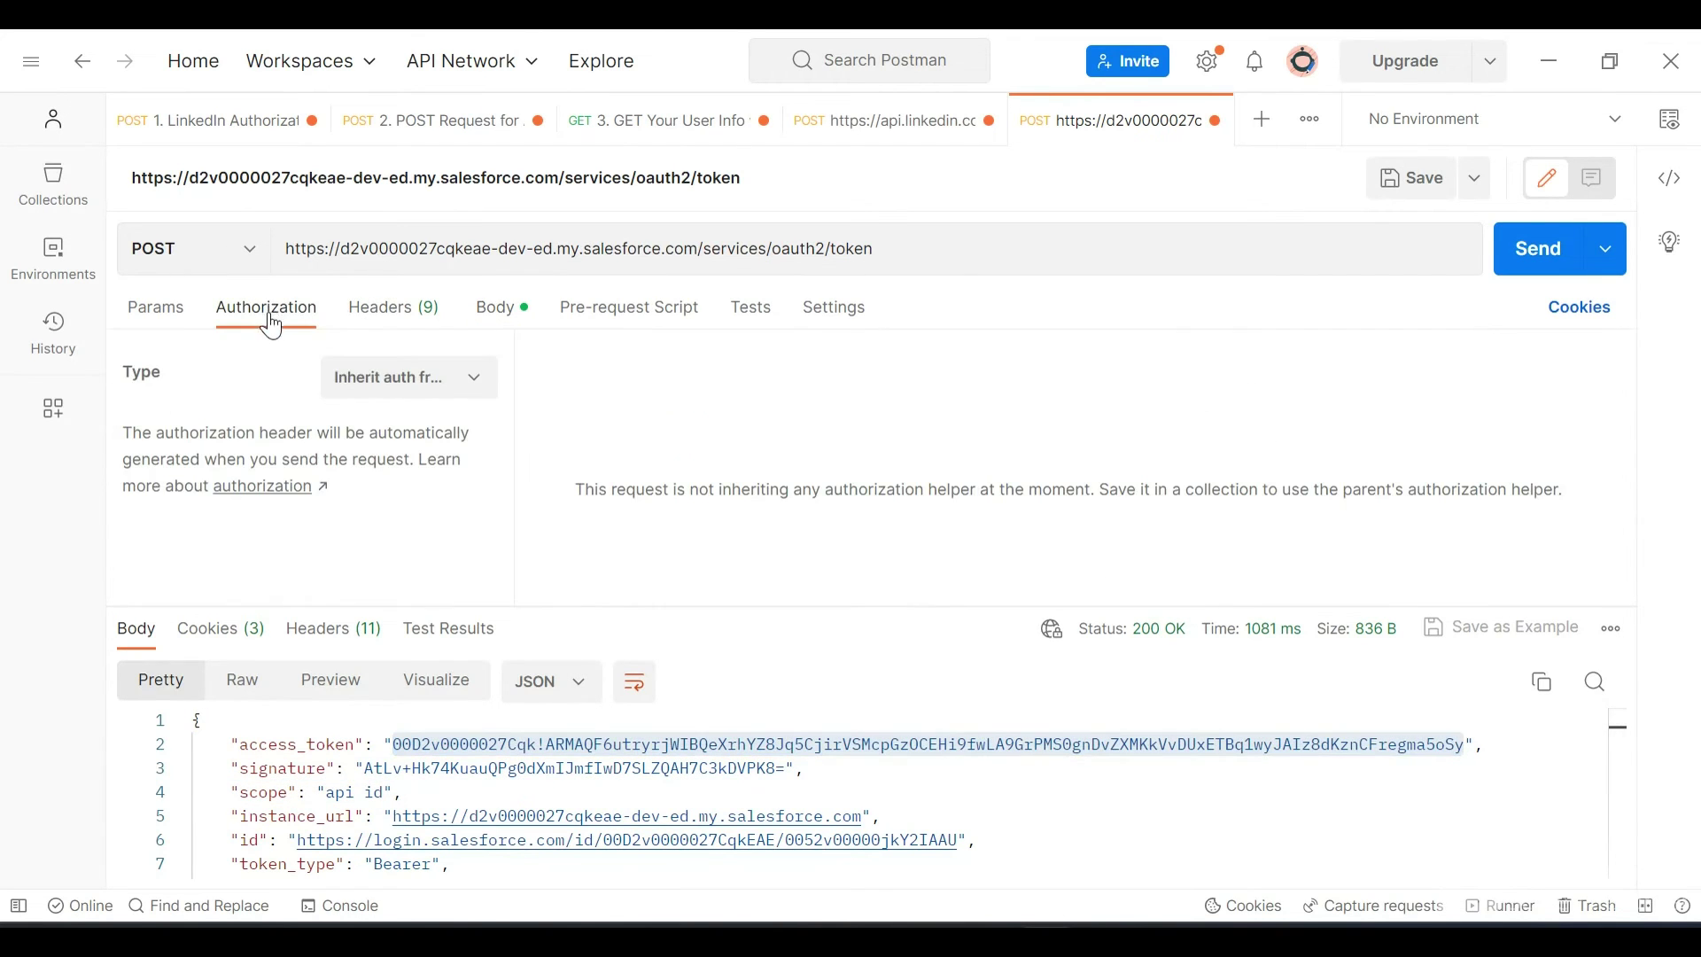
left_click(398, 308)
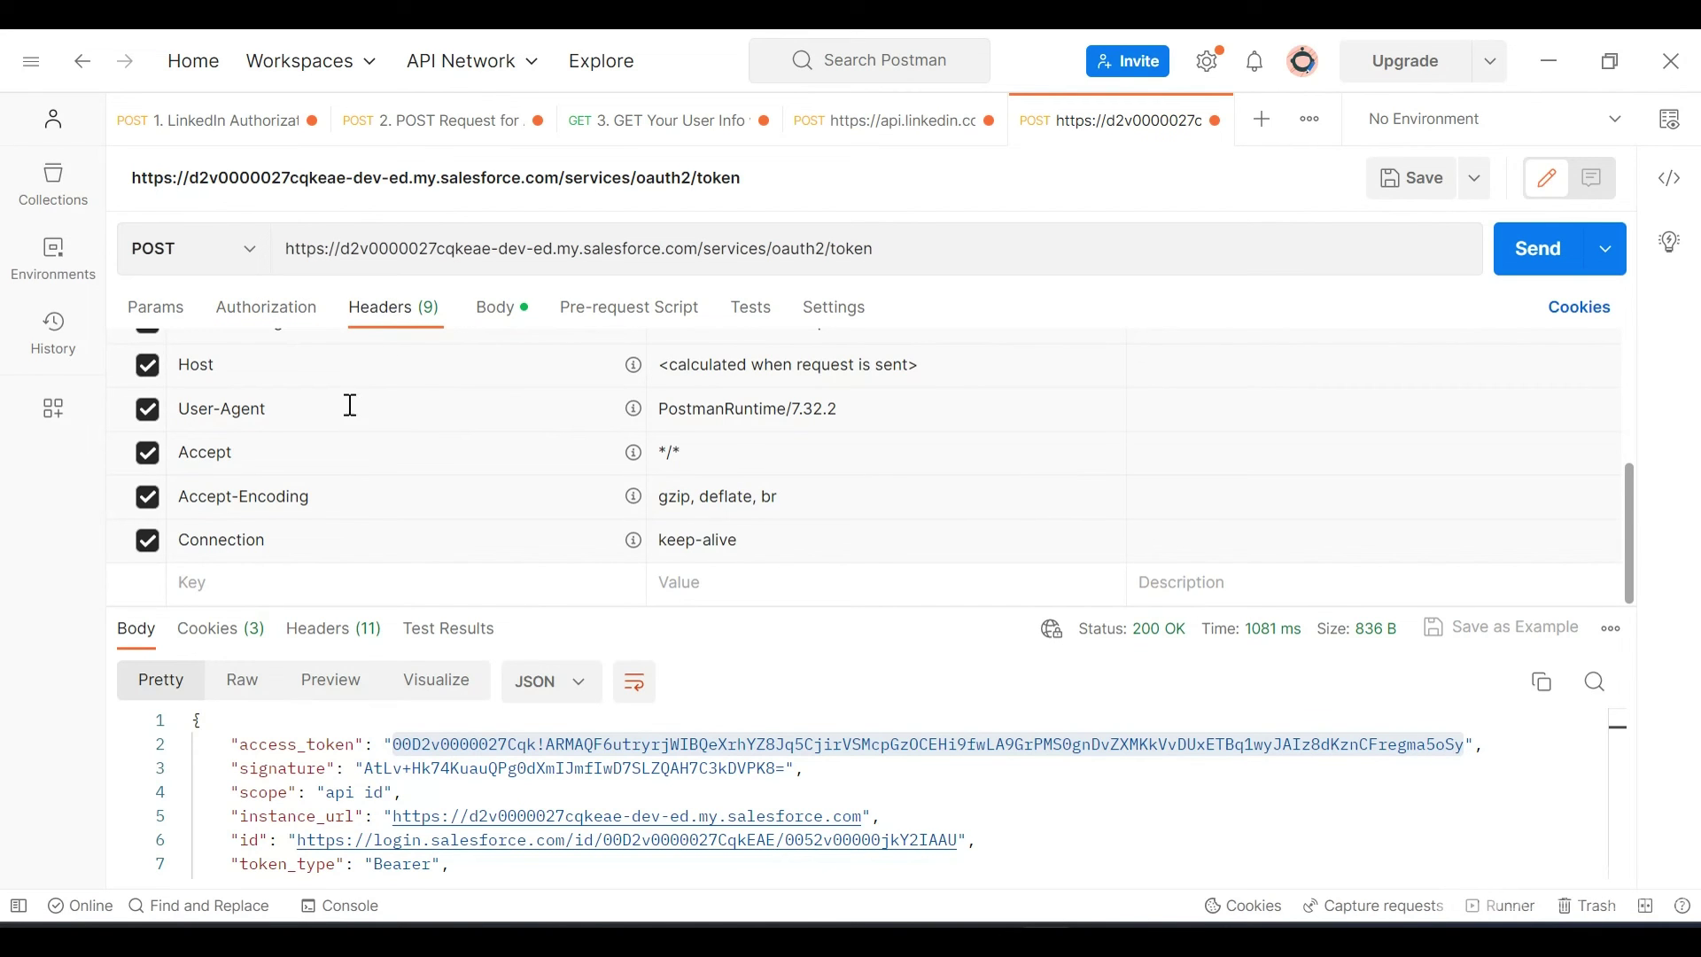
left_click(275, 585)
type("Au")
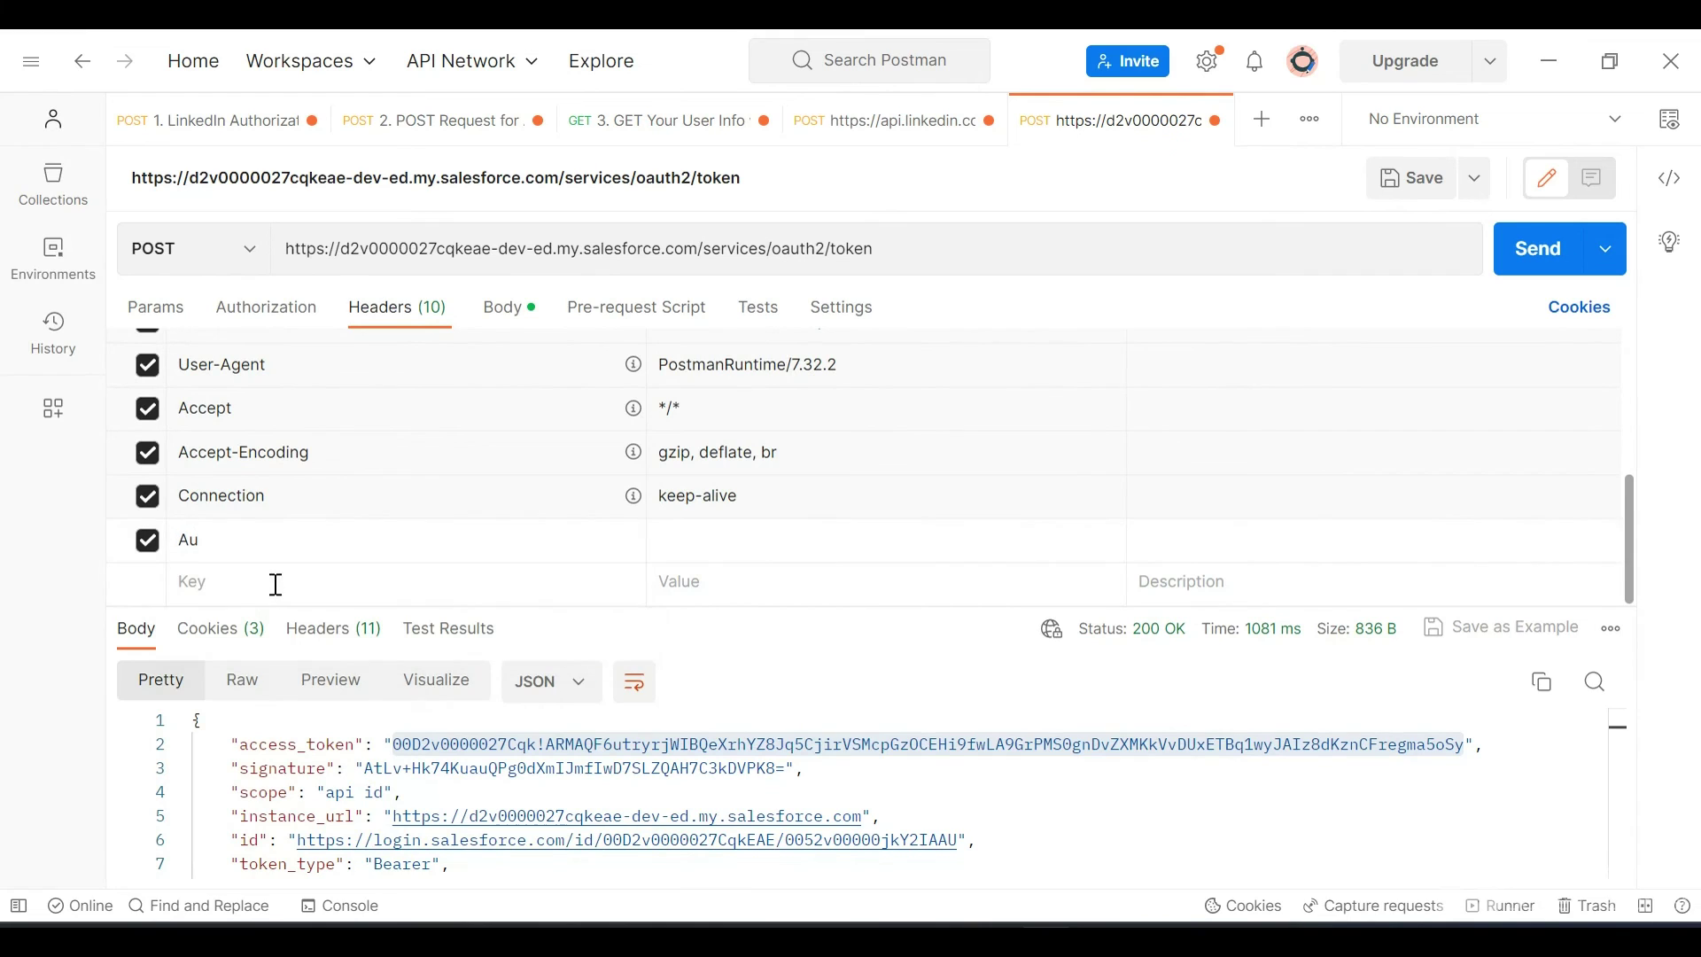
left_click(252, 542)
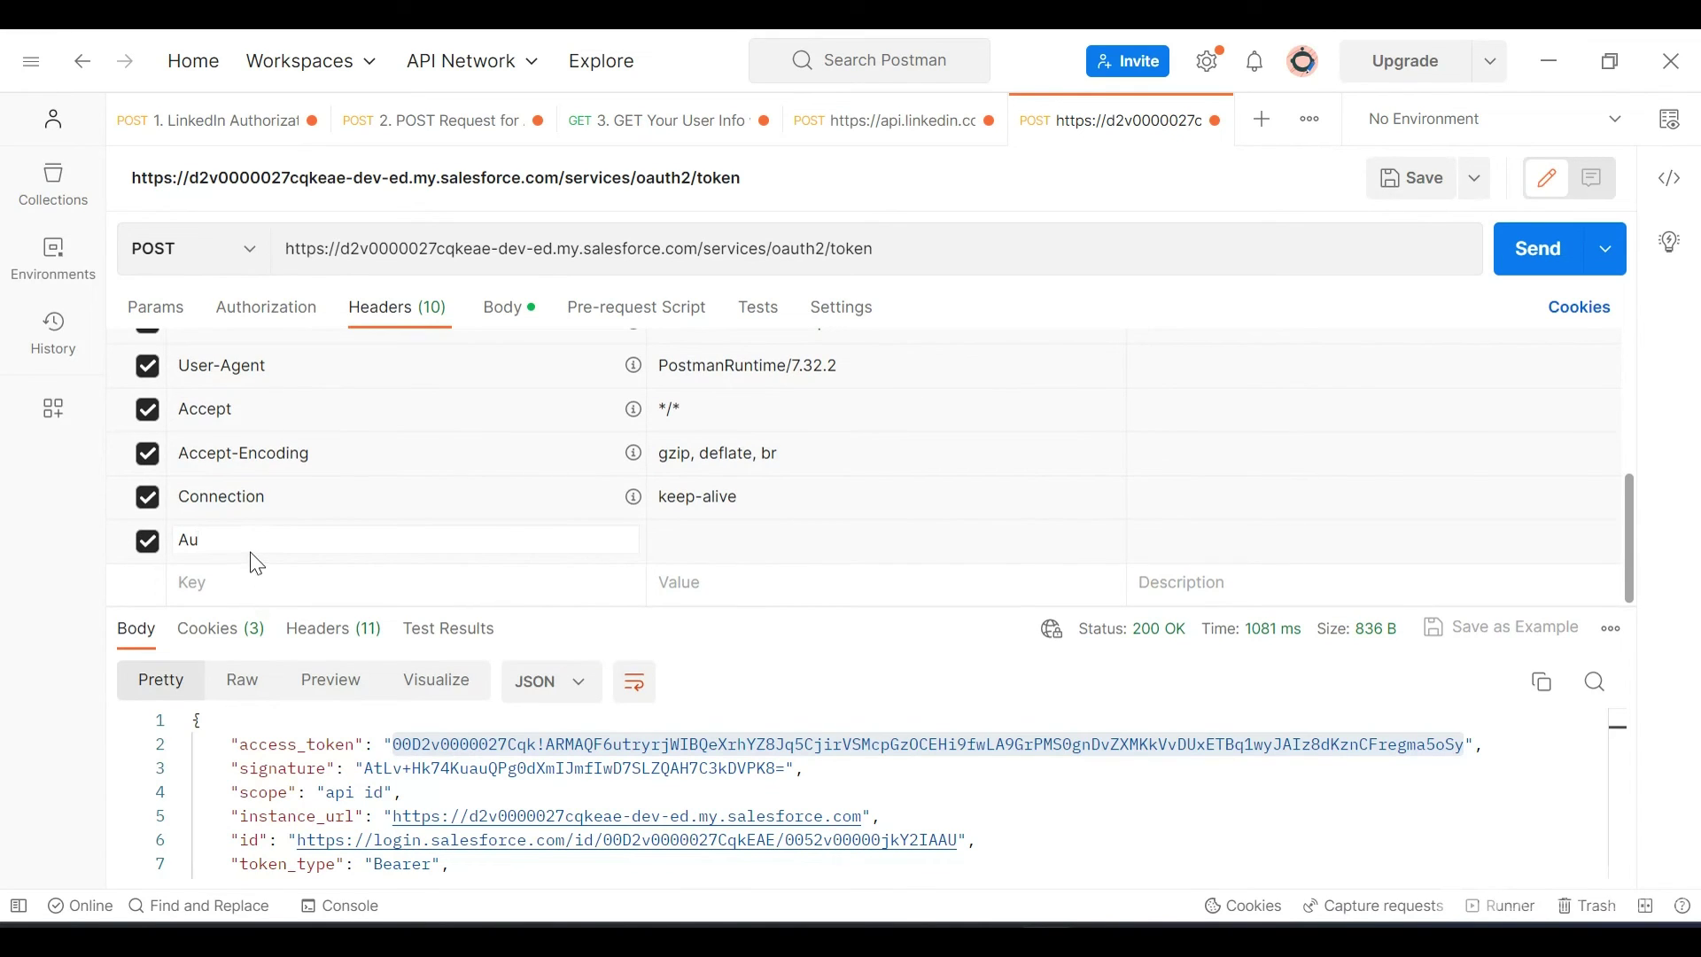
type("th")
left_click(250, 577)
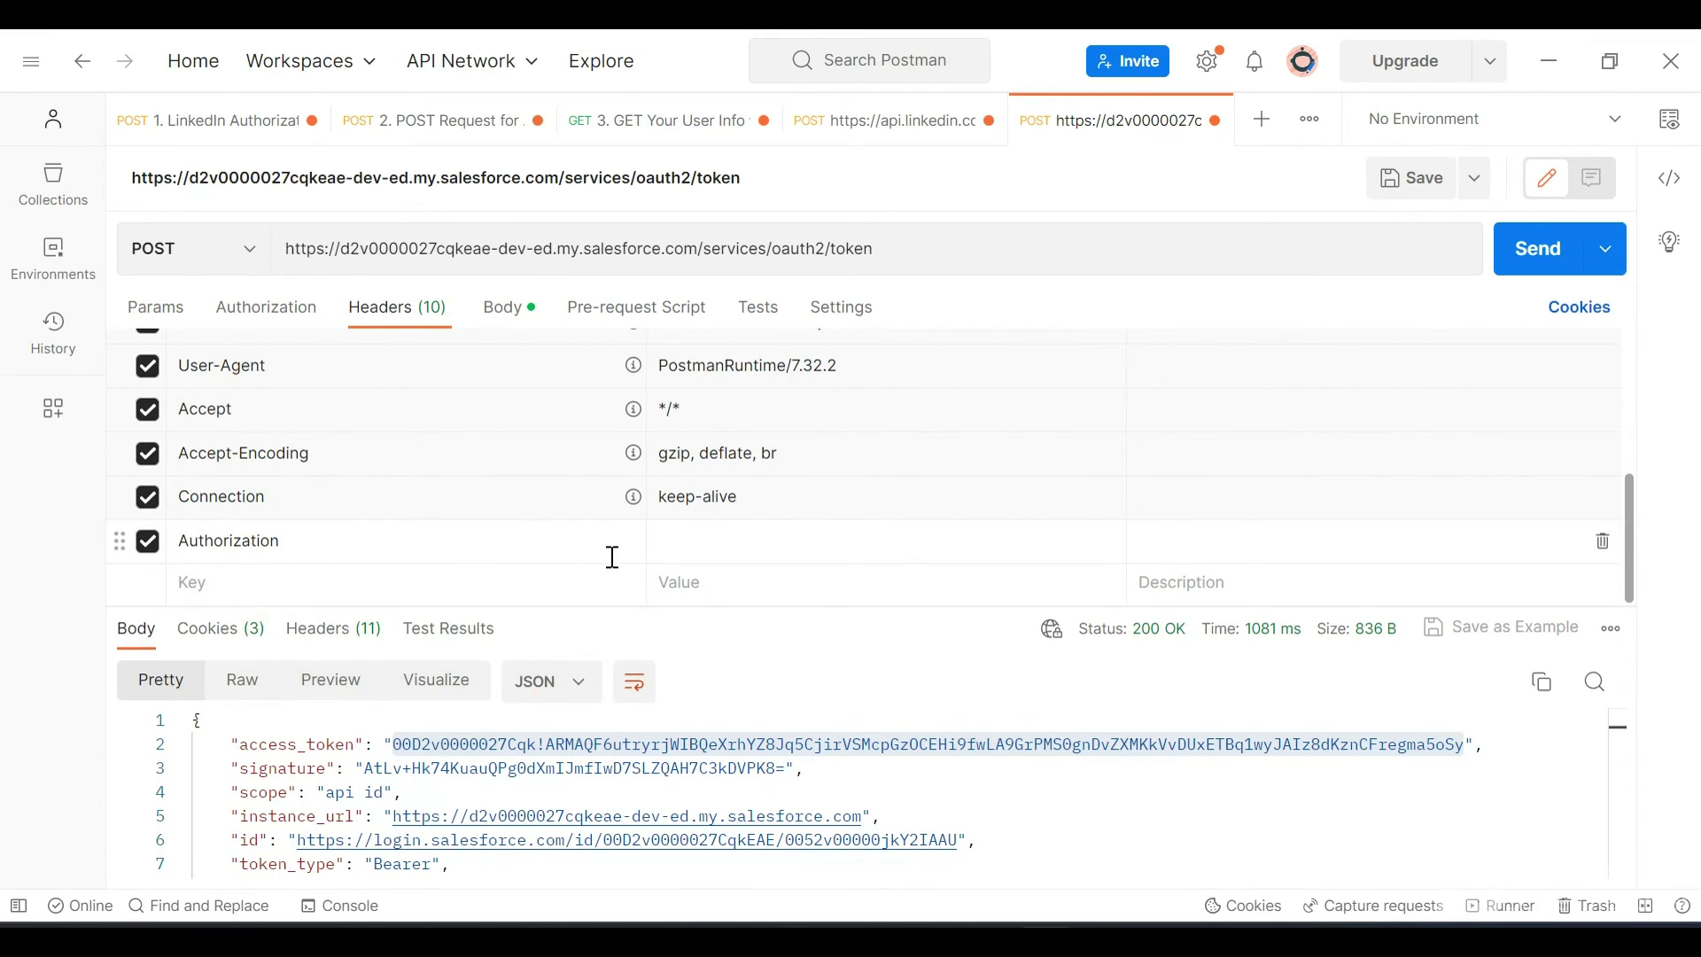
left_click(691, 538)
type("Bearer")
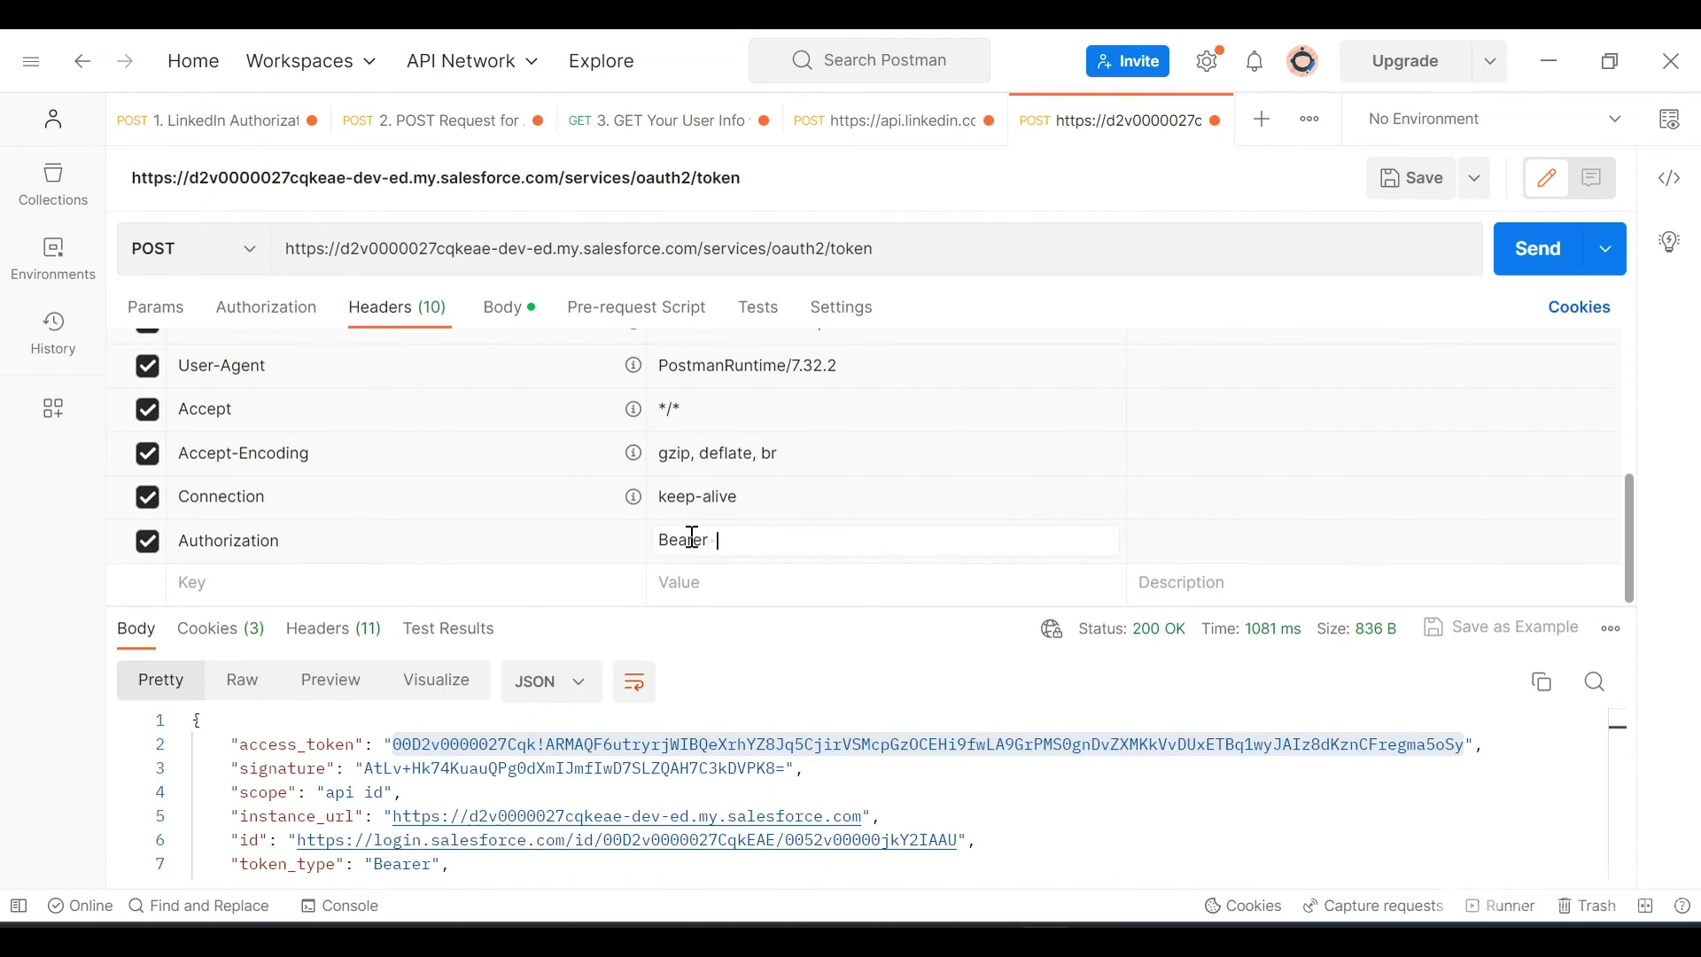
key("ctrl+v")
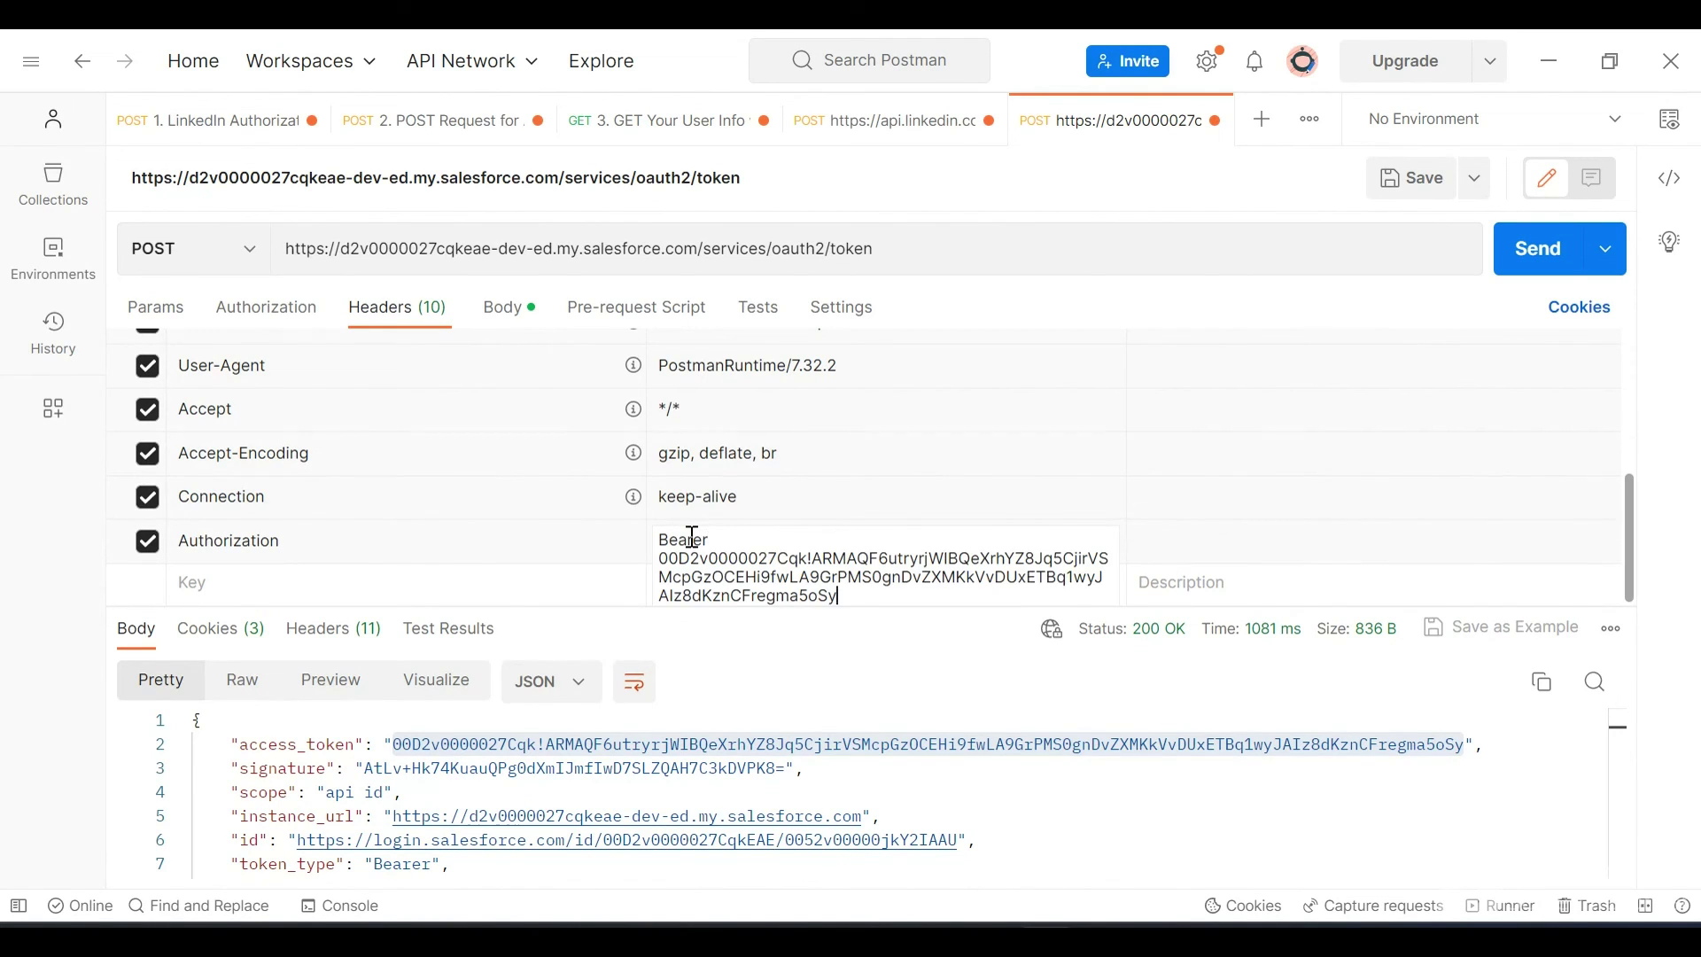
left_click(503, 585)
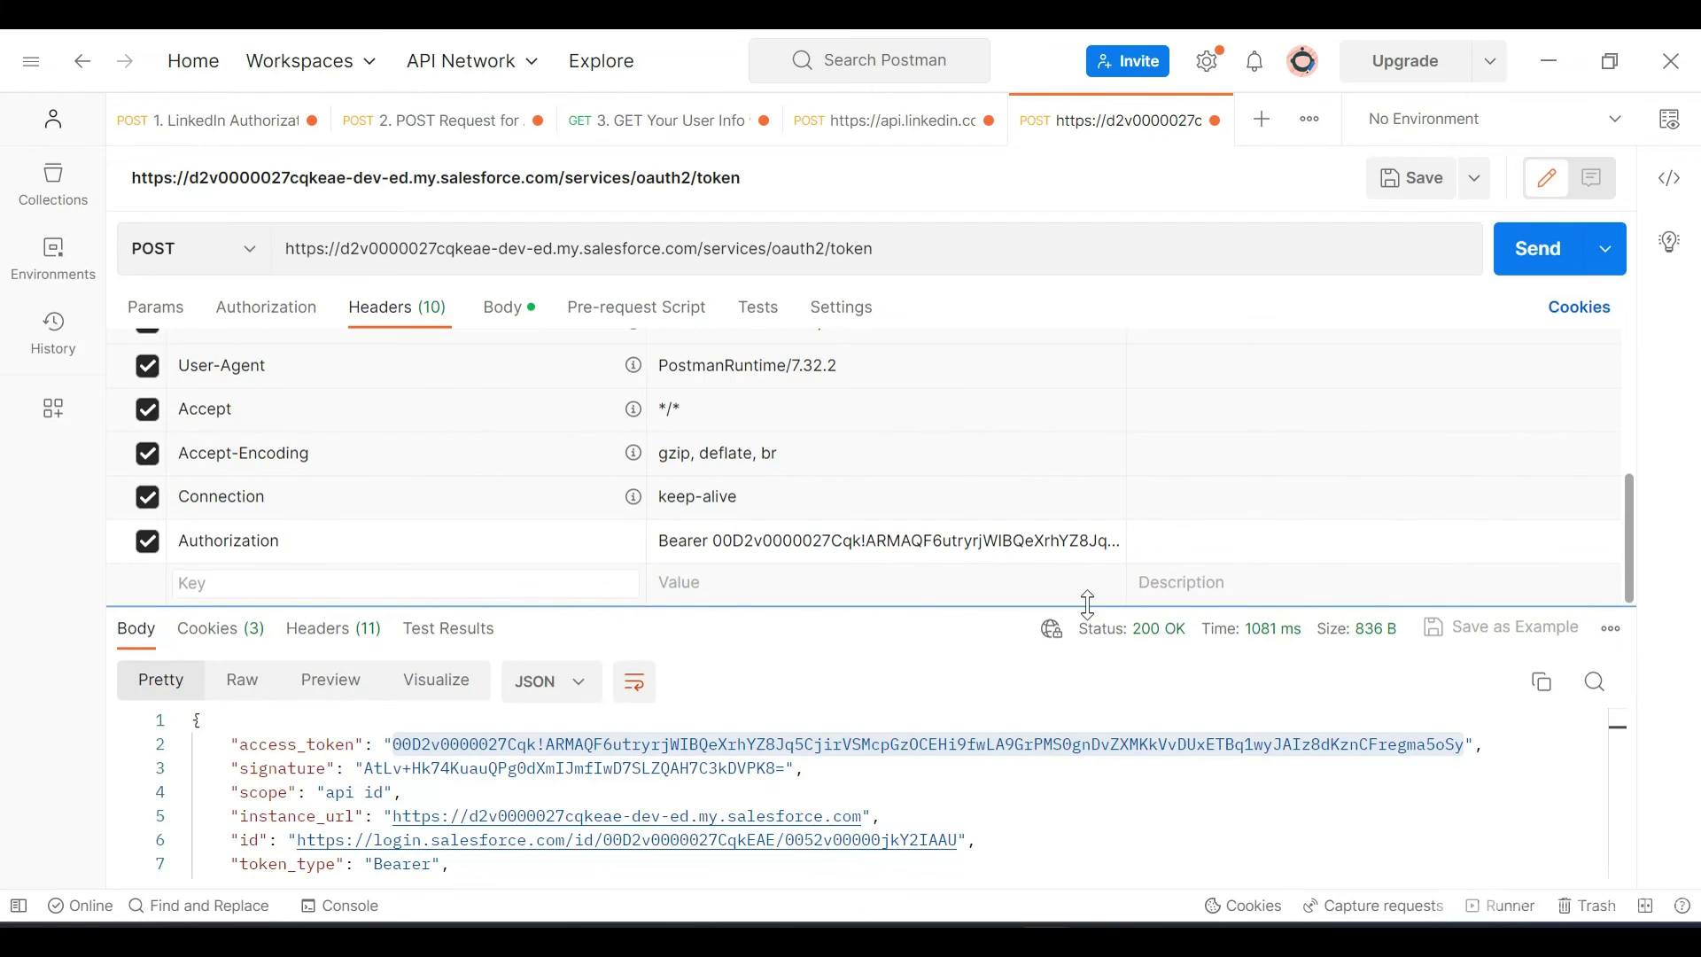
left_click_drag(1084, 609, 1082, 778)
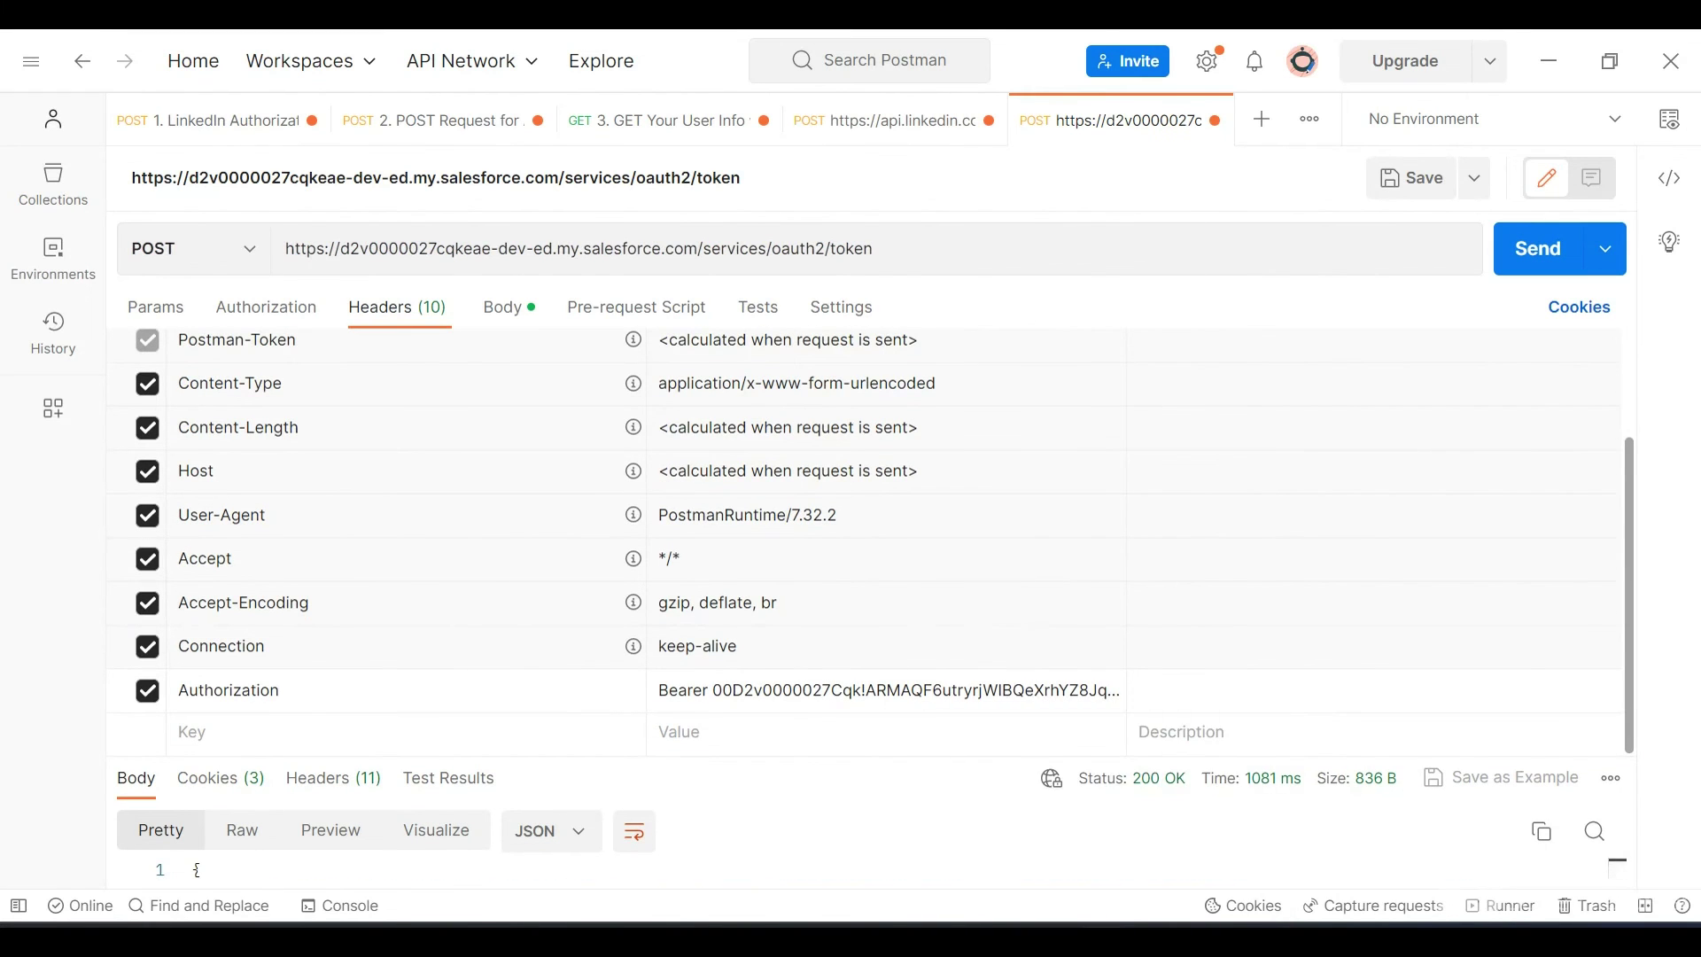
Copy the Account query URL from VS Code and return to Postman.
key("alt+Tab")
key("ctrl+a")
key("alt+Tab")
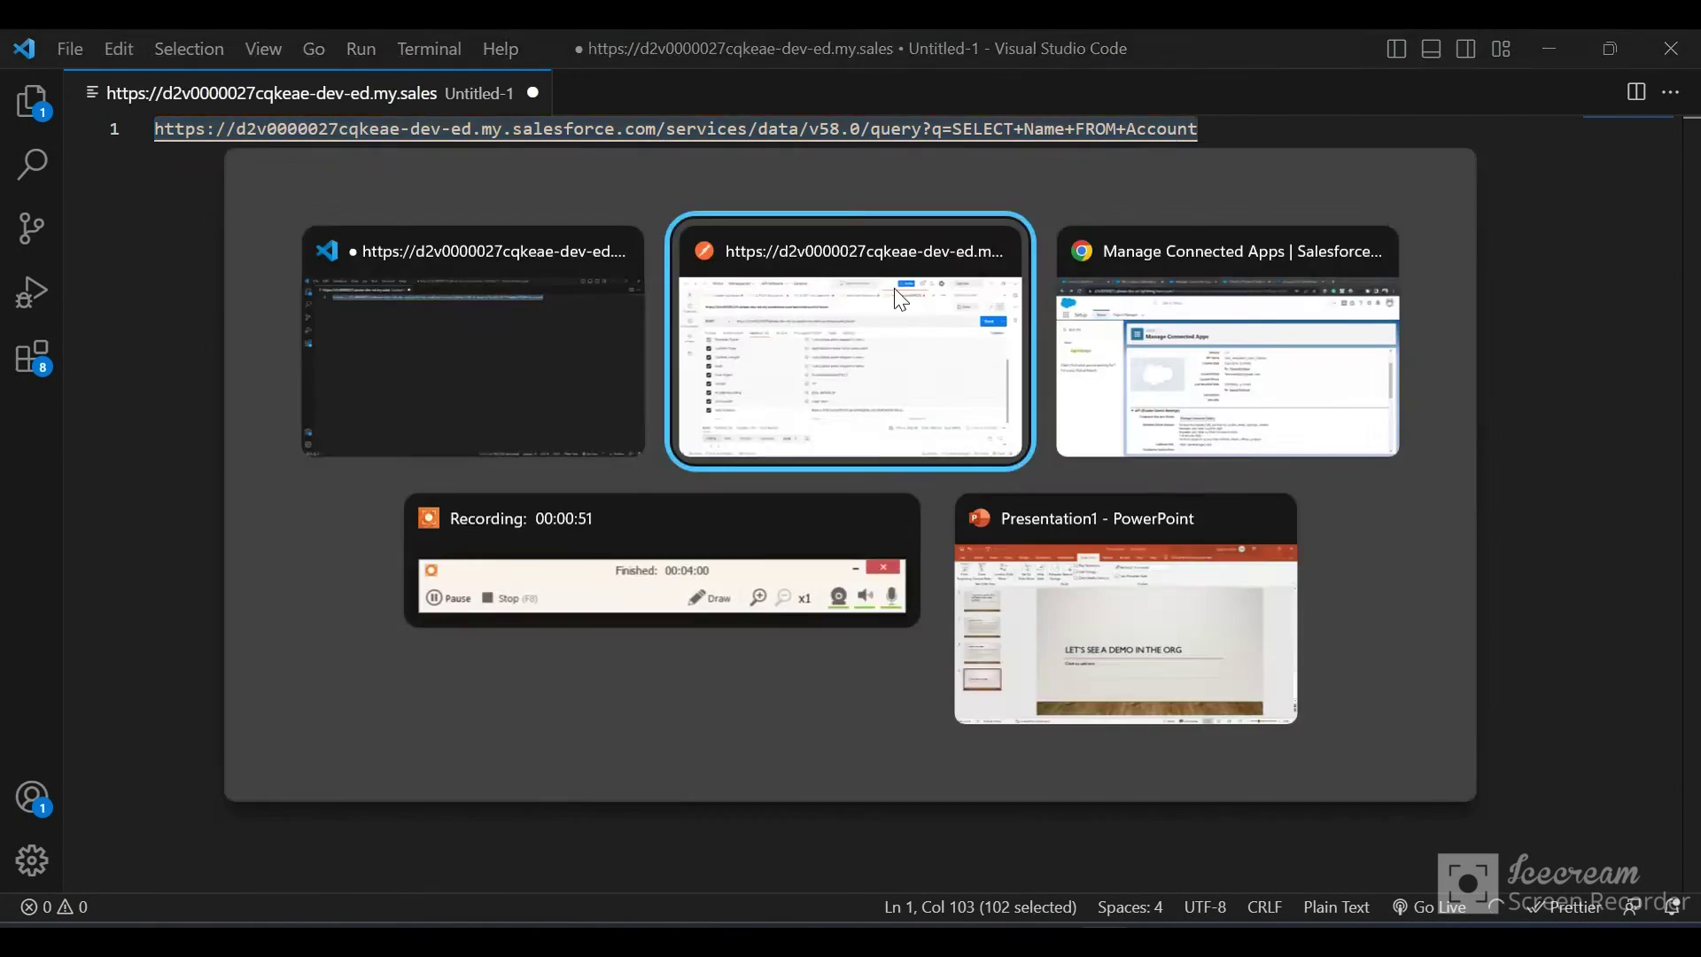
Replace the URL with the services/data/v58.0 query for SELECT Name FROM Account, and switch the method to GET.
key("ctrl+a")
type("https://d2v0000027cqkeae-dev-ed.my.salesforce.com/services/data/v58.0/query?q=SELECT+Name+FROM+Account")
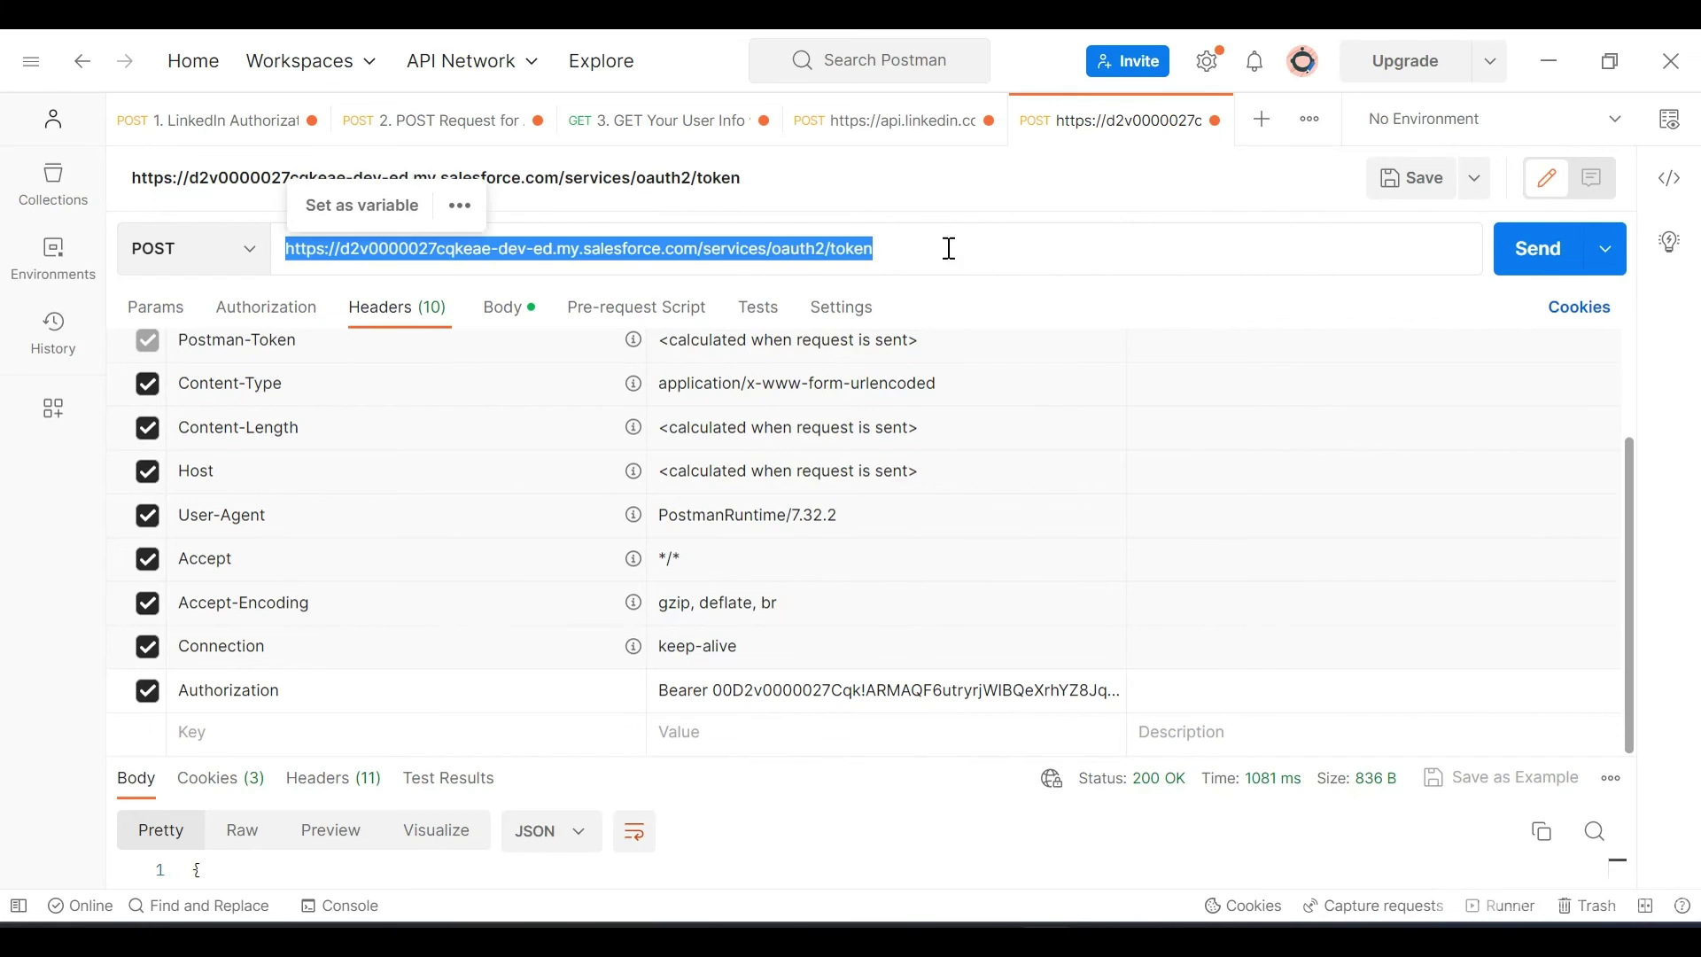
left_click(250, 248)
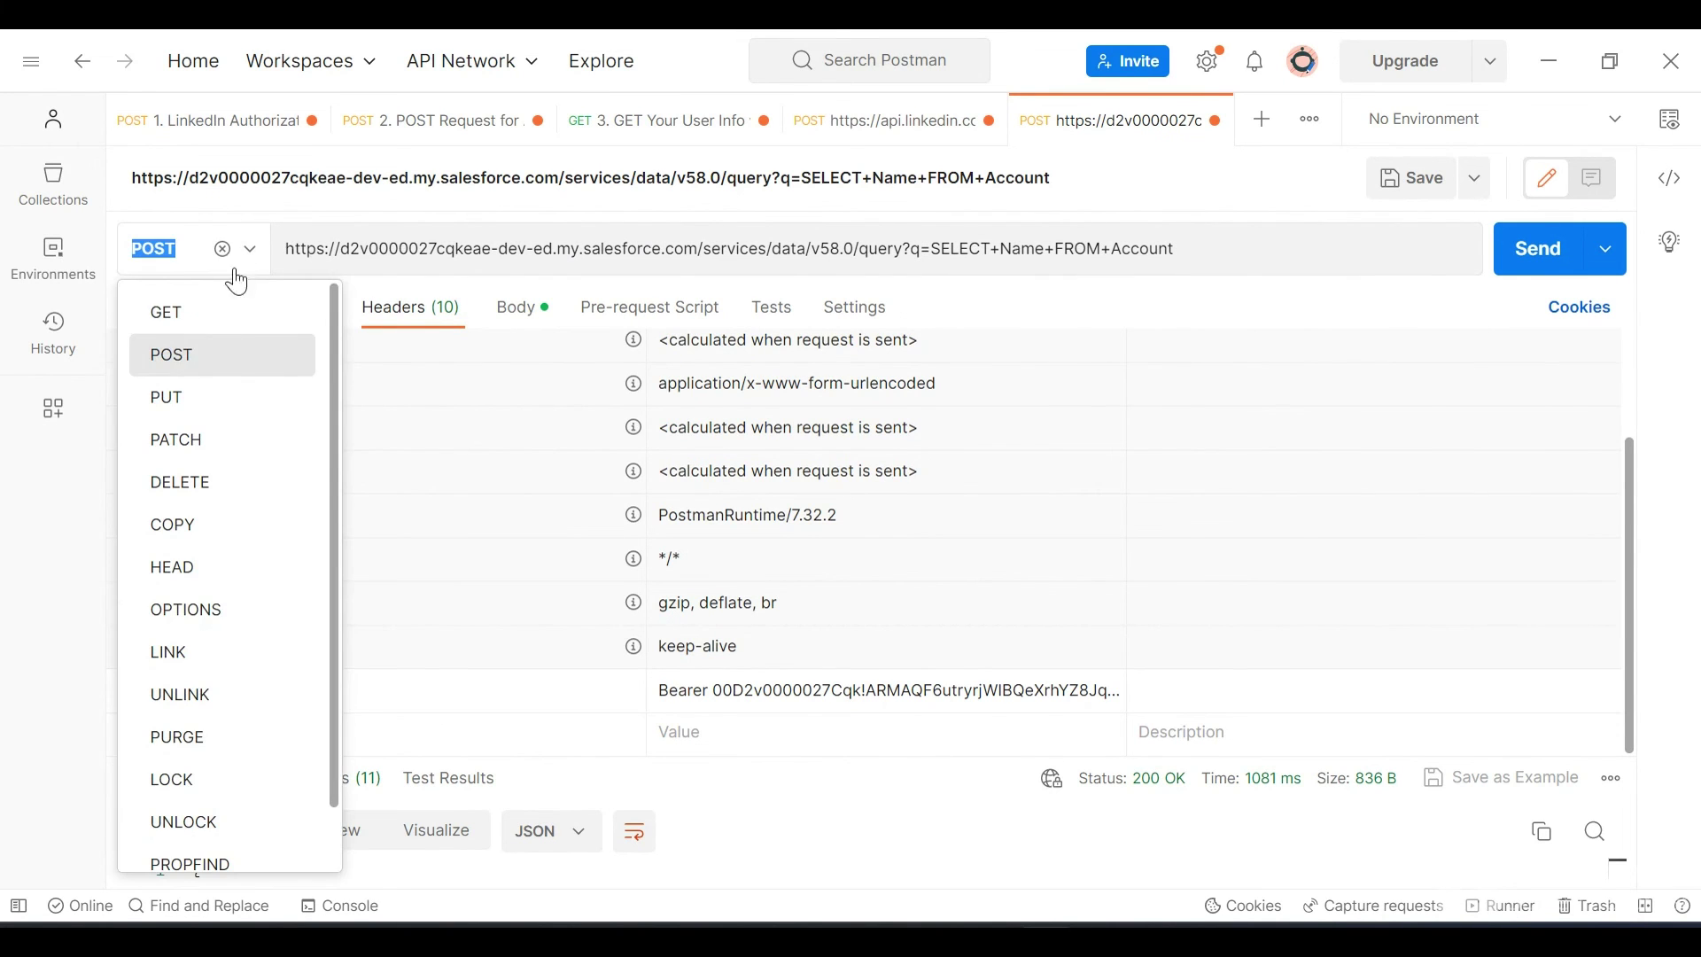
left_click(209, 316)
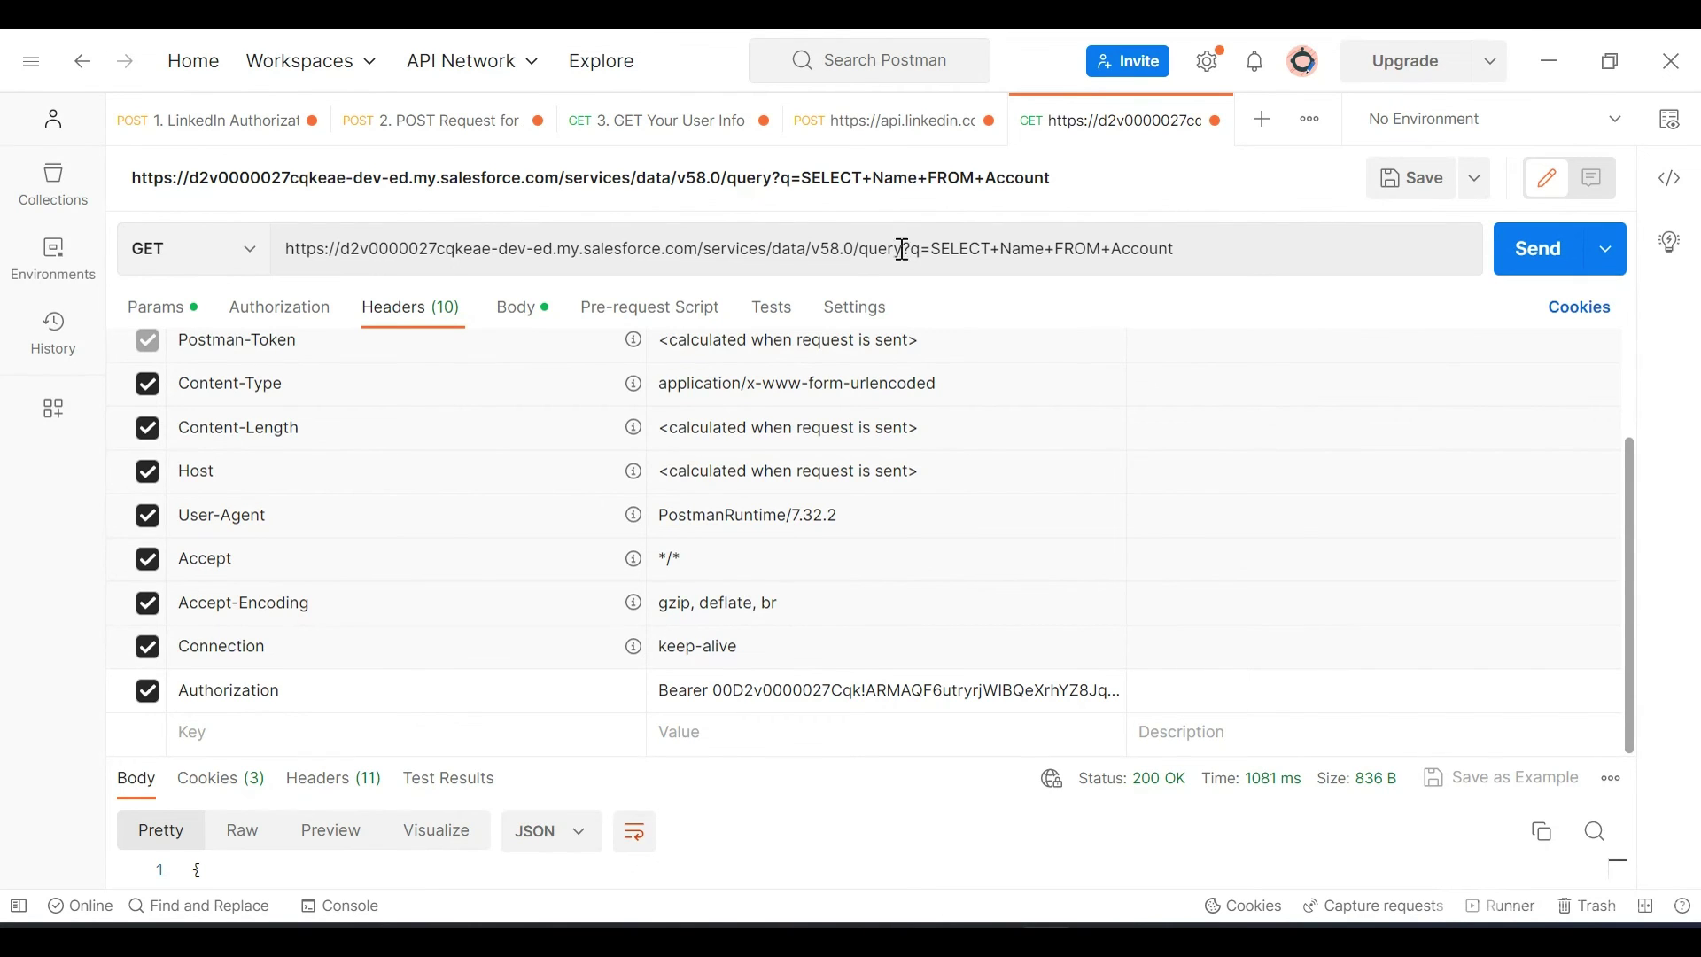
Change the API version in the query URL from v58.0 to v57.0 and send the request.
left_click(839, 251)
key("BackSpace")
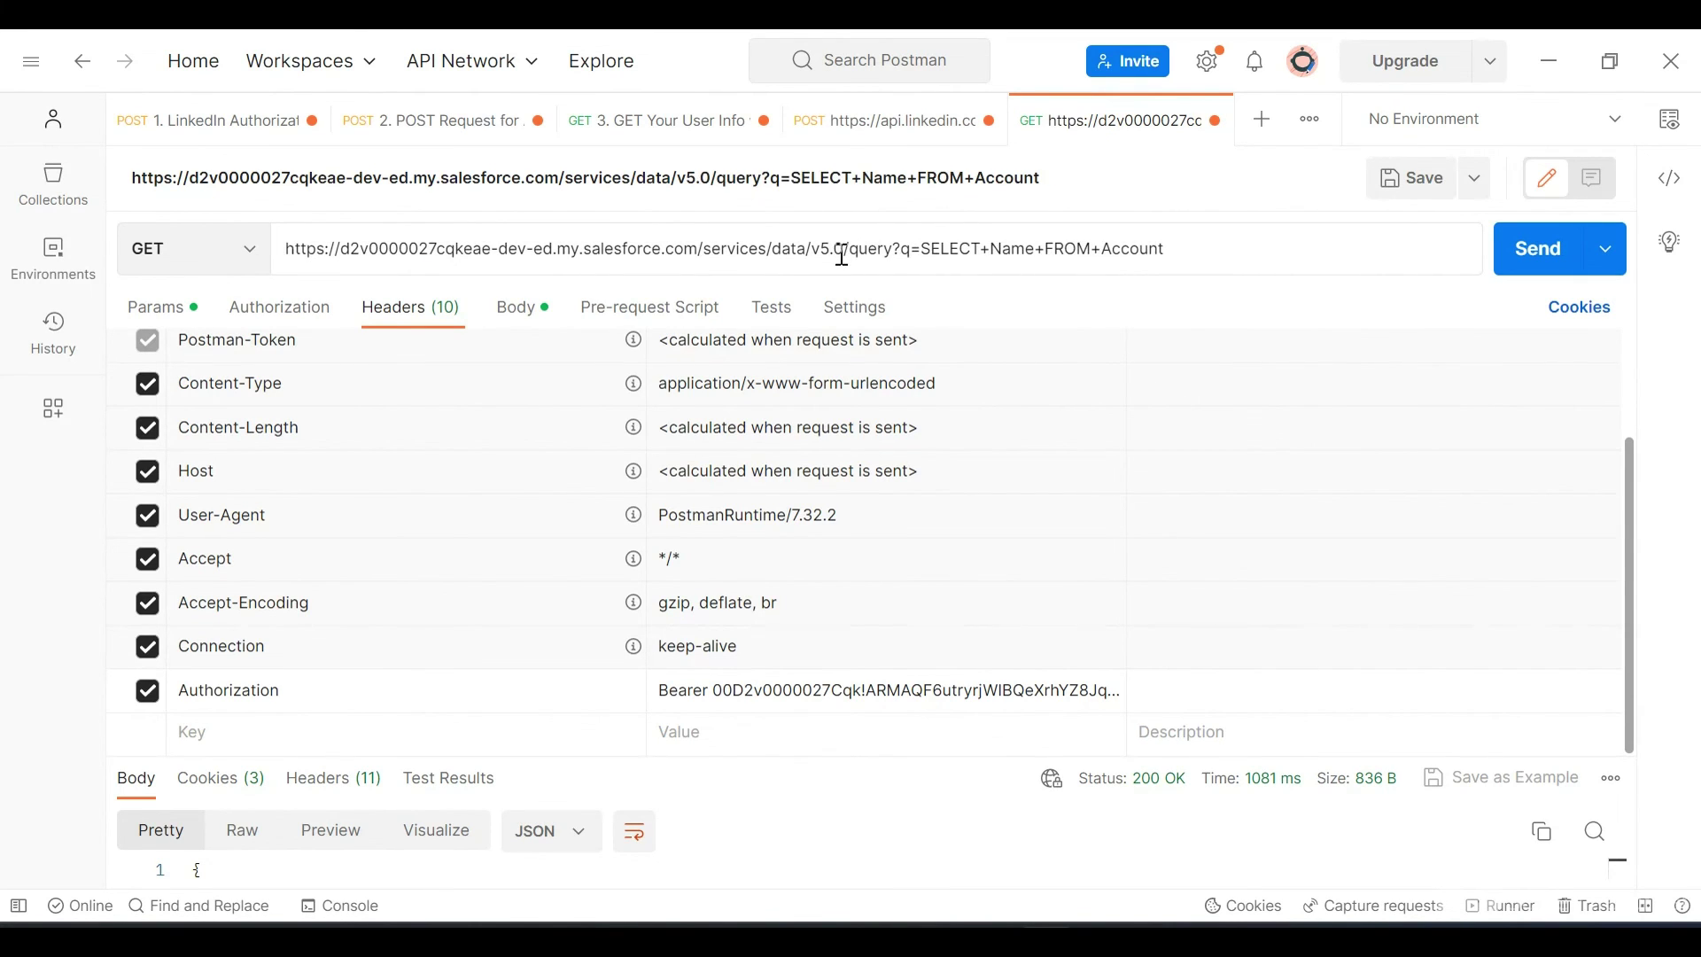
type("7")
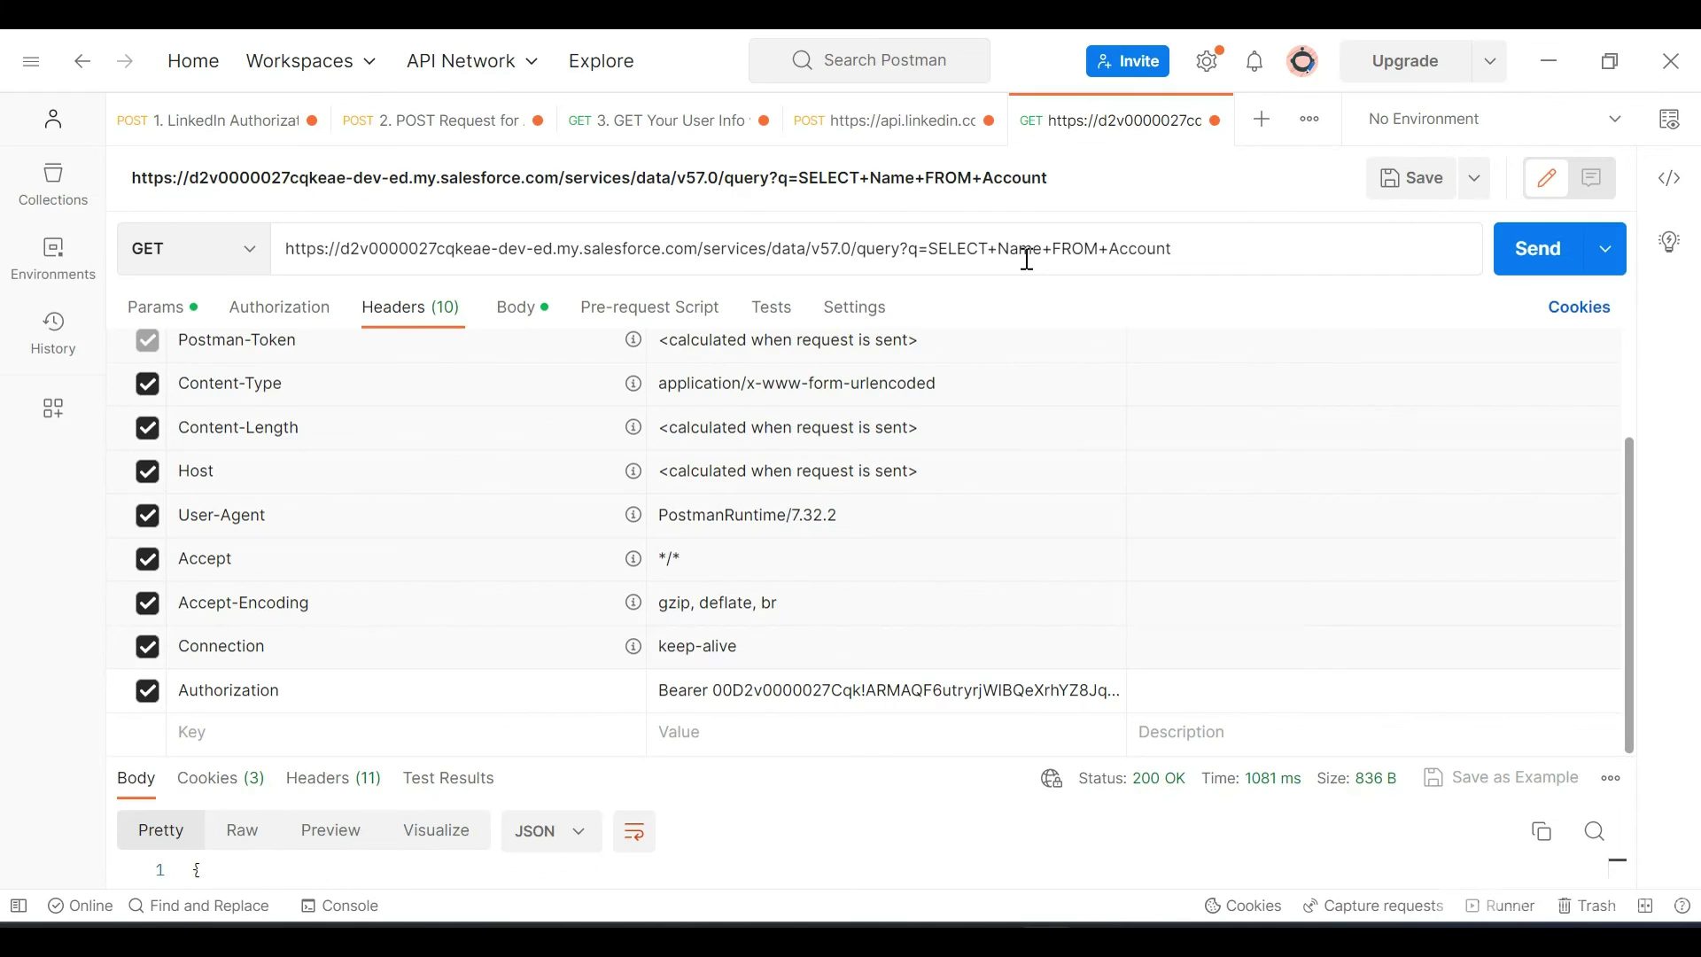
left_click(1506, 250)
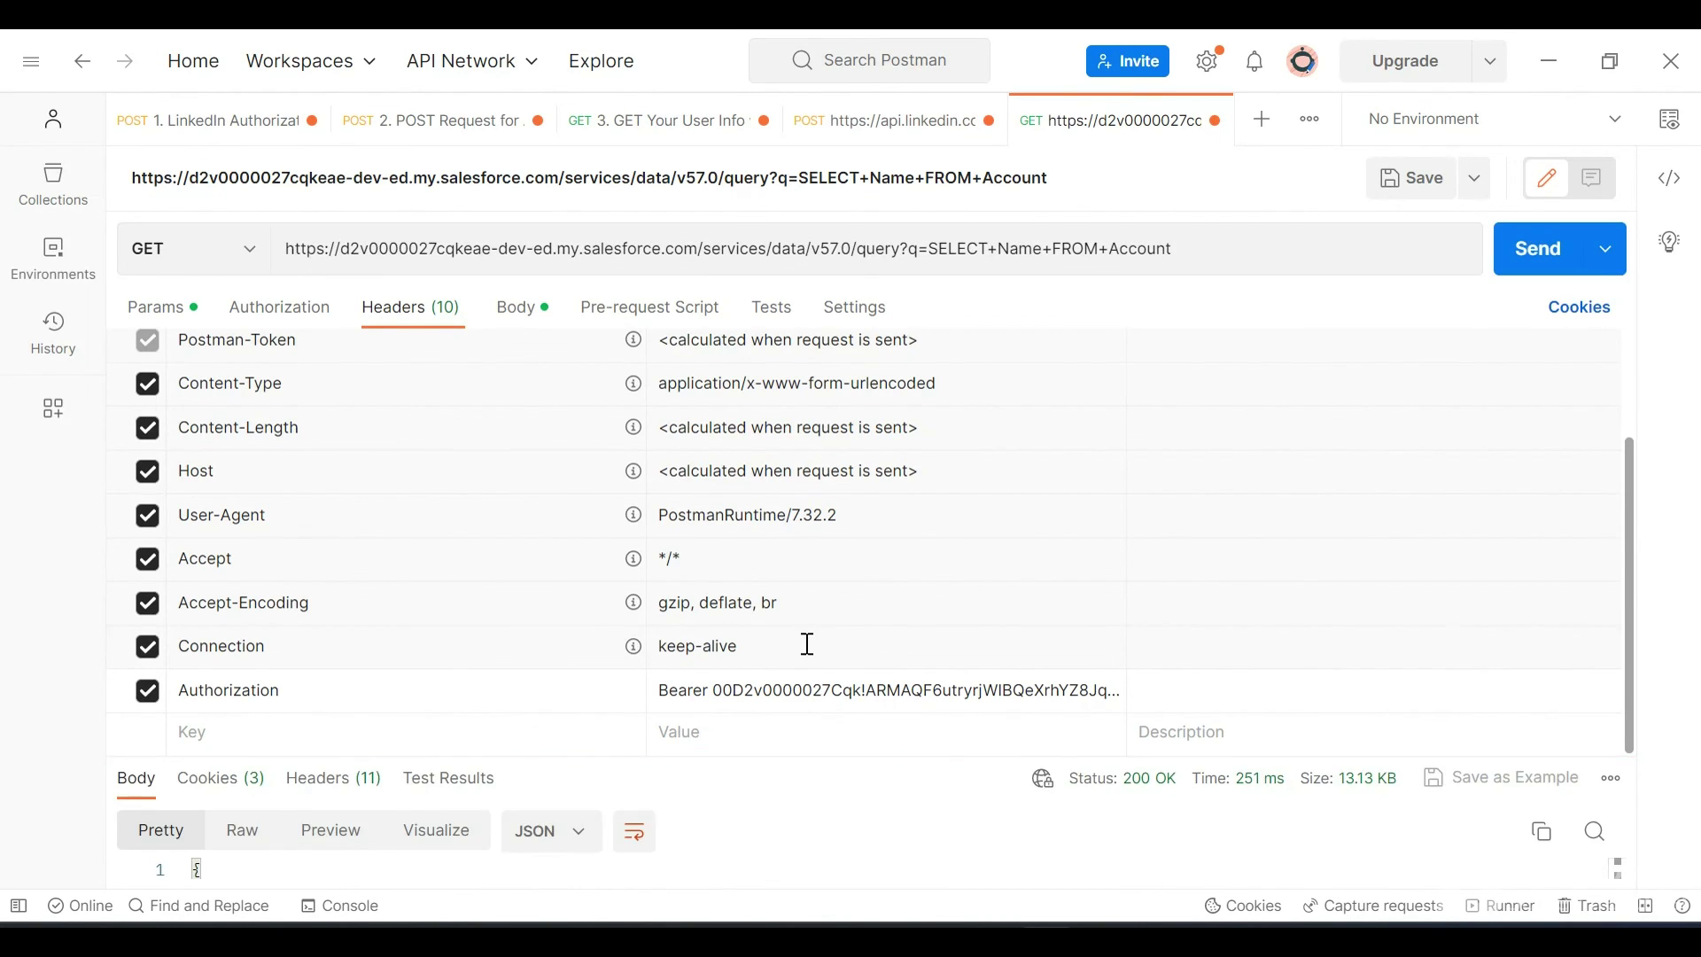
Scroll through the 200 OK JSON response listing 104 Account records and their names.
left_click_drag(709, 755, 684, 420)
scroll(638, 706, "down", 8)
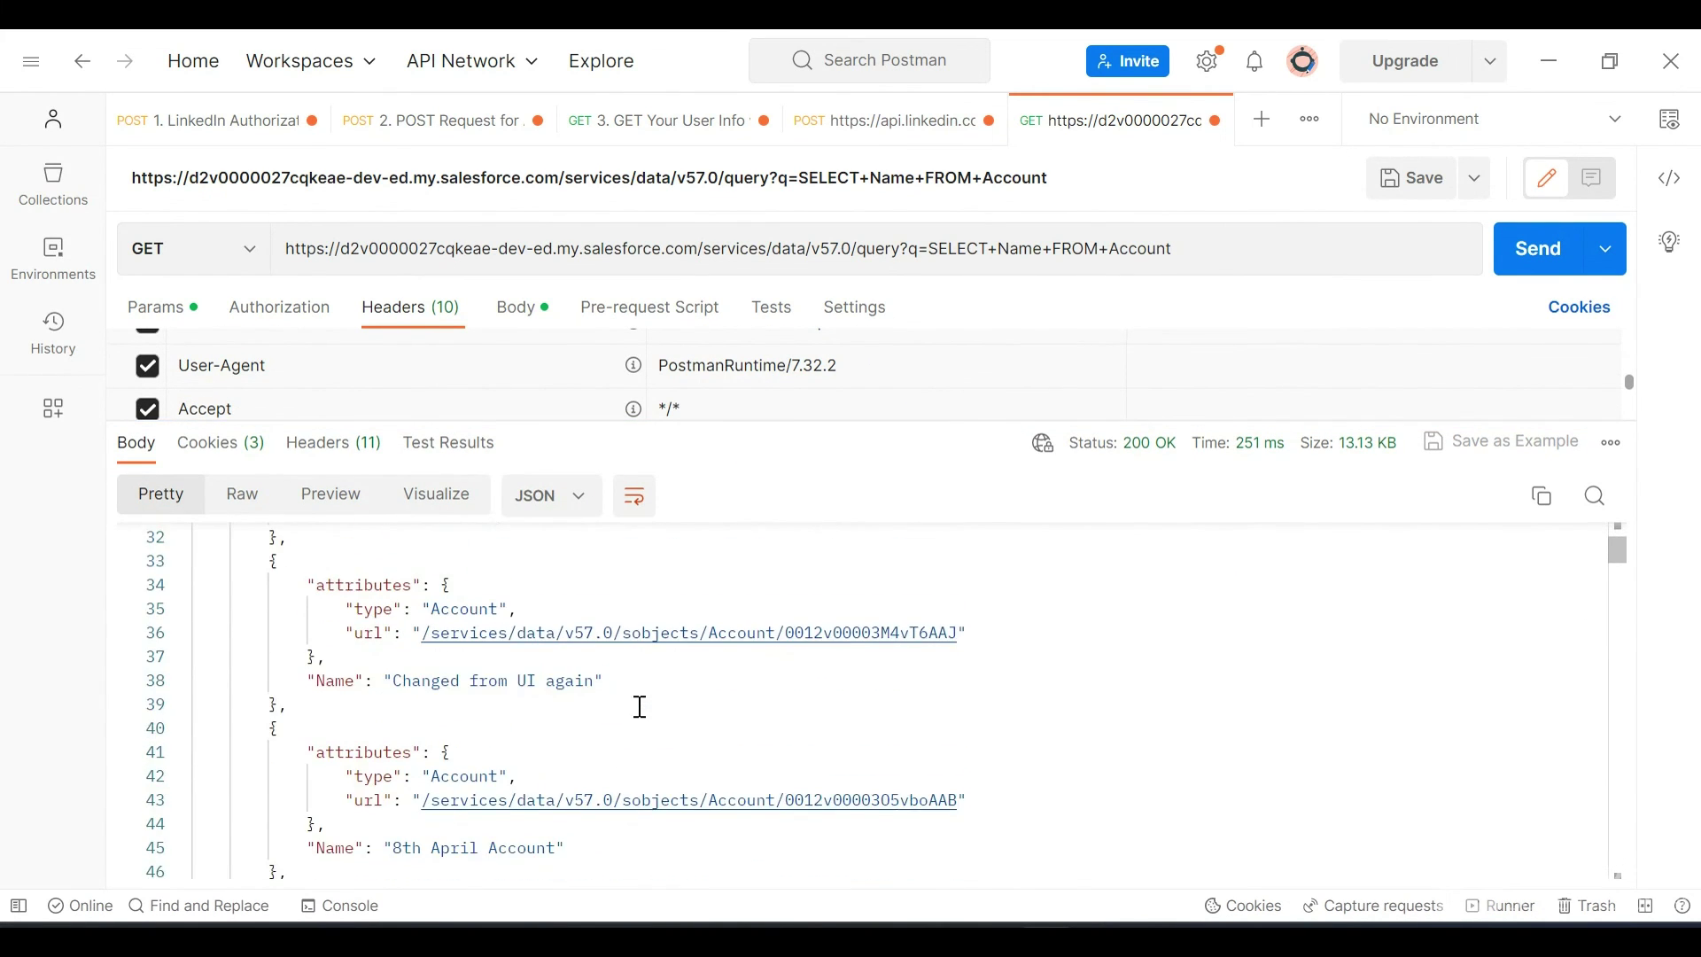
scroll(640, 706, "down", 20)
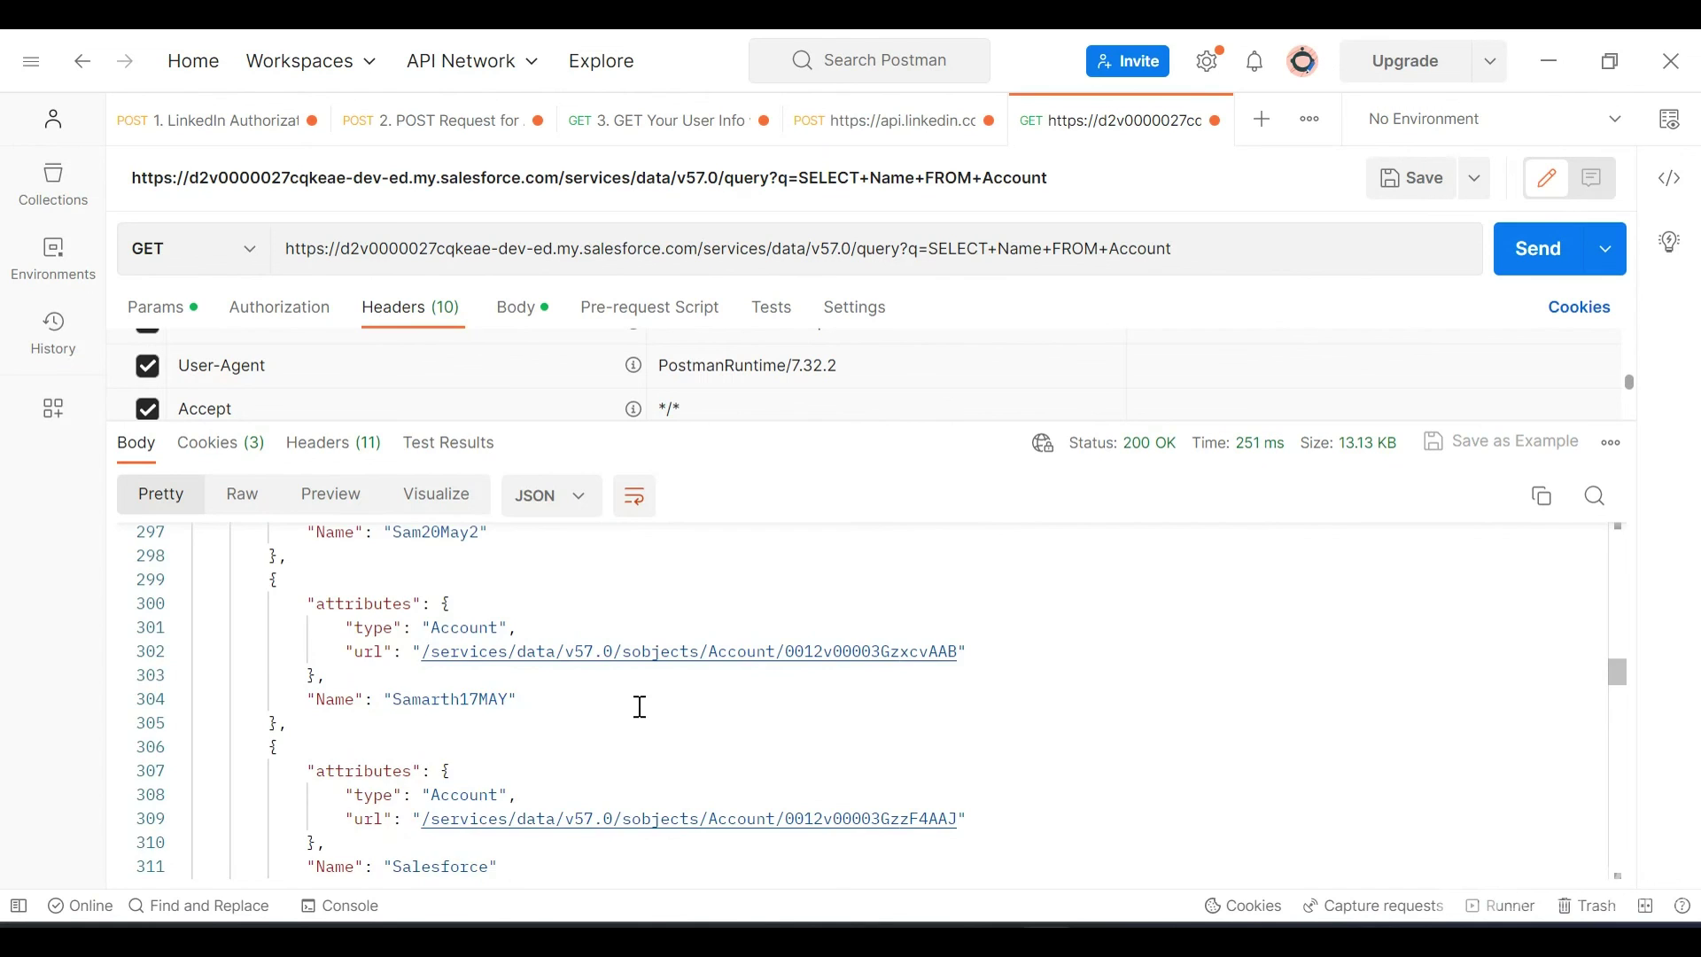
scroll(639, 706, "up", 20)
scroll(640, 706, "down", 20)
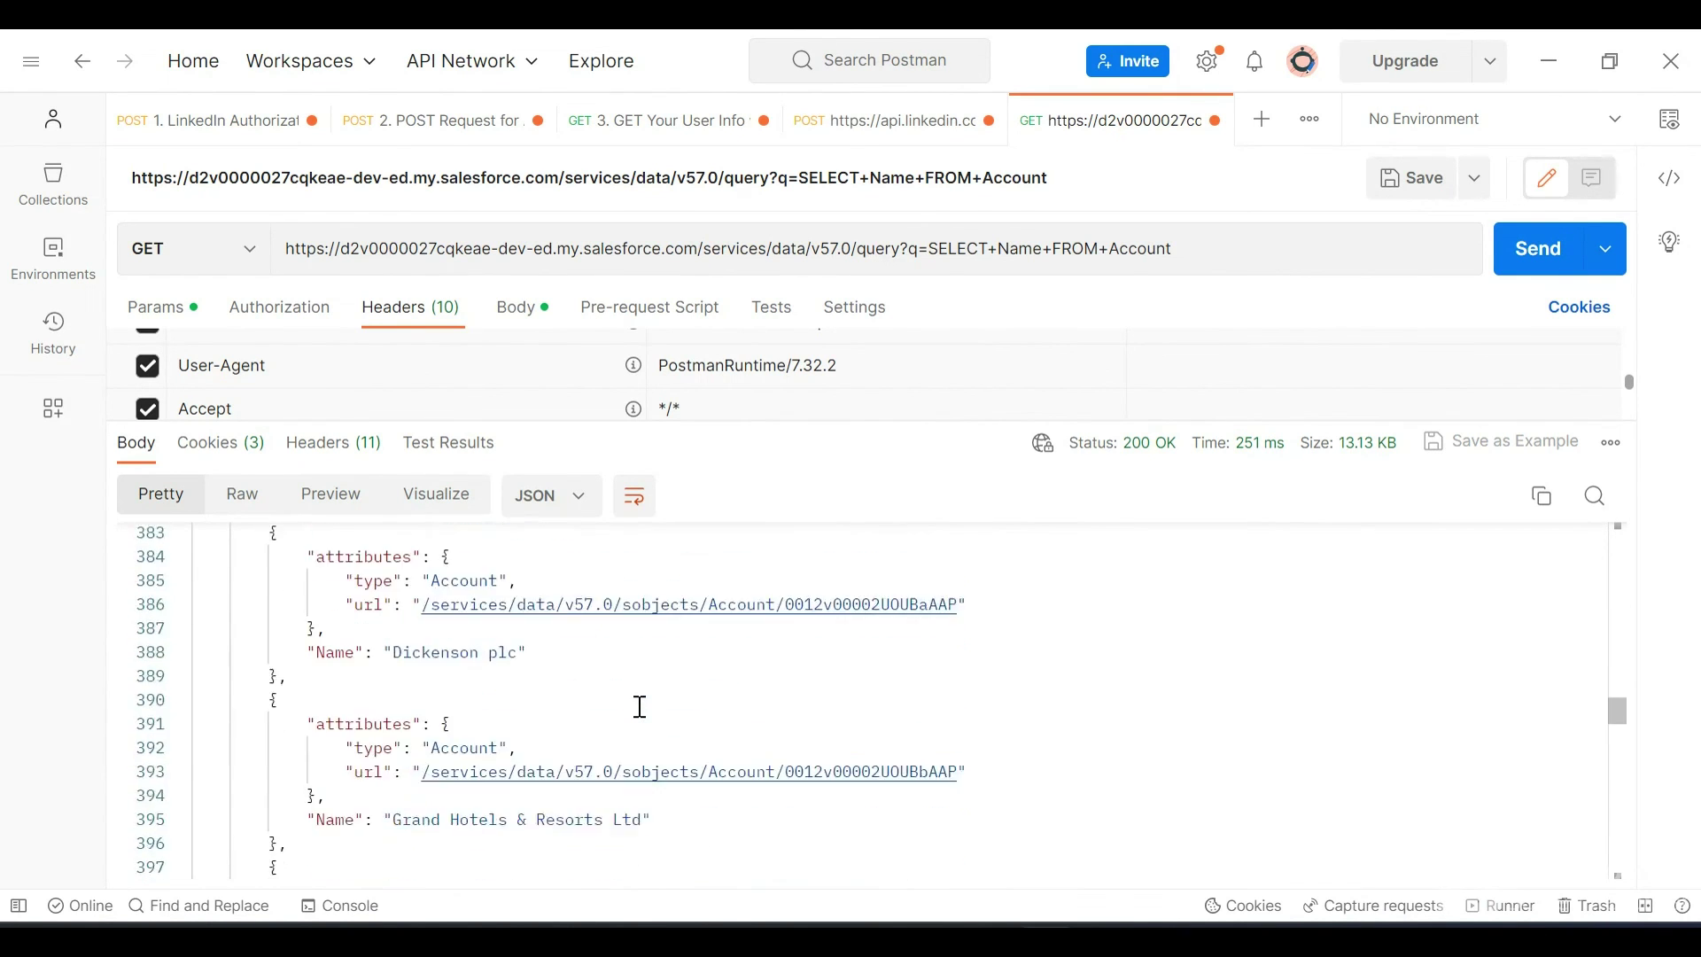
scroll(639, 706, "down", 20)
scroll(640, 706, "up", 20)
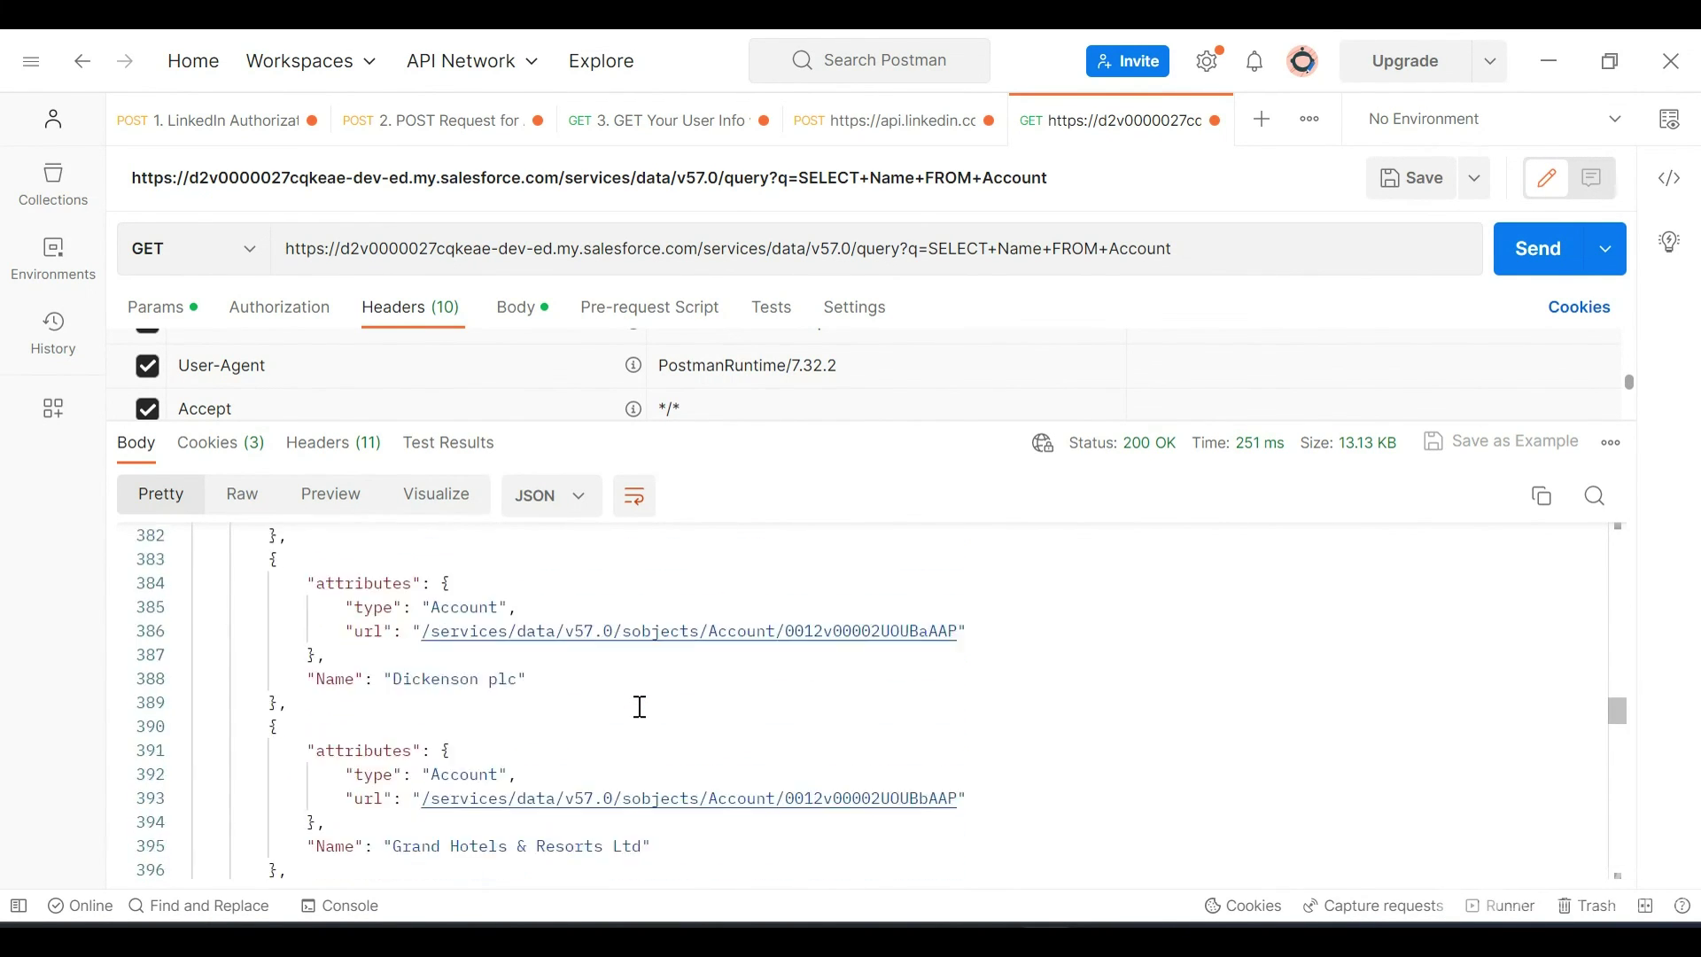
scroll(639, 705, "up", 20)
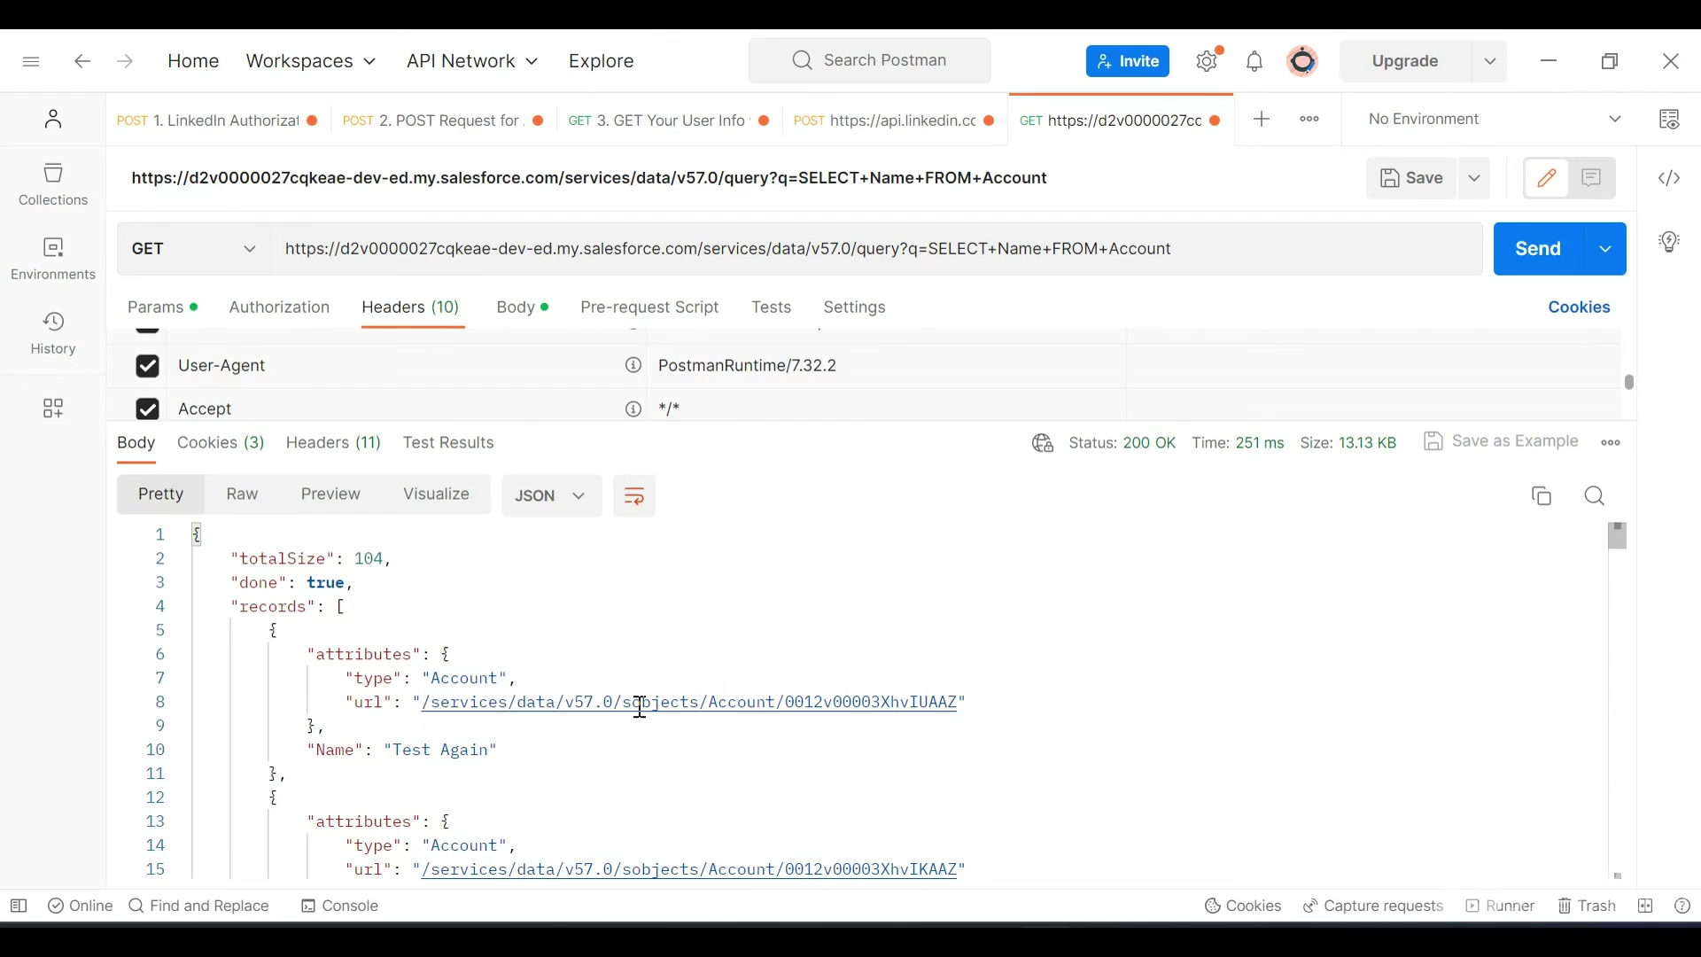